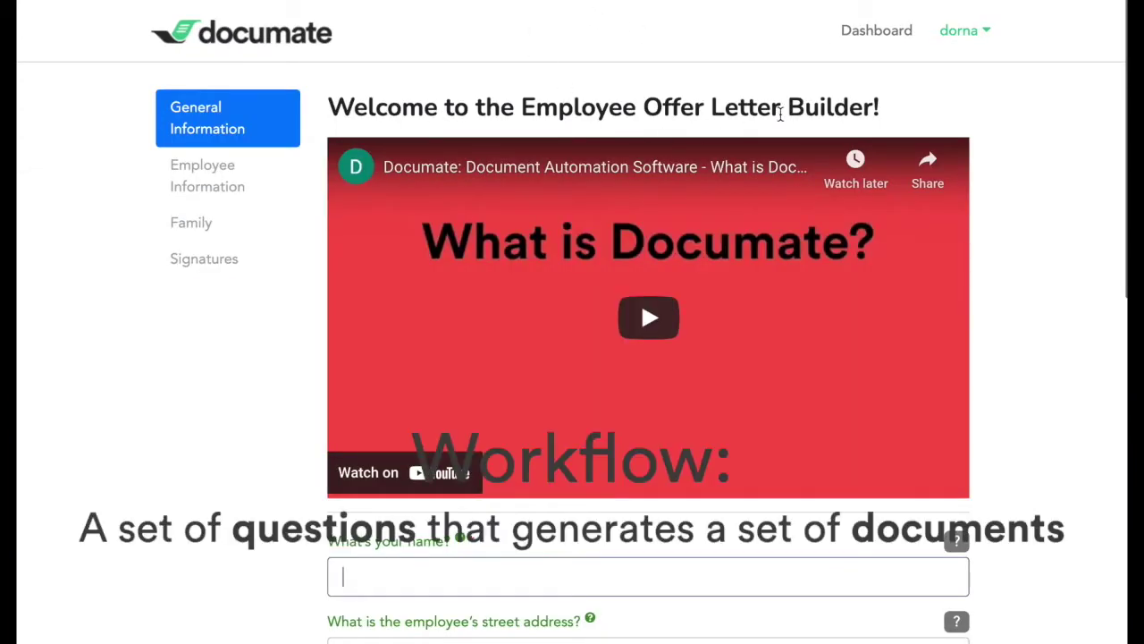
Examine the Employee Offer Letter Builder's General Information page, from its section list and intro video through its questions and answer options.
scroll(780, 113, down, 3)
scroll(780, 114, down, 3)
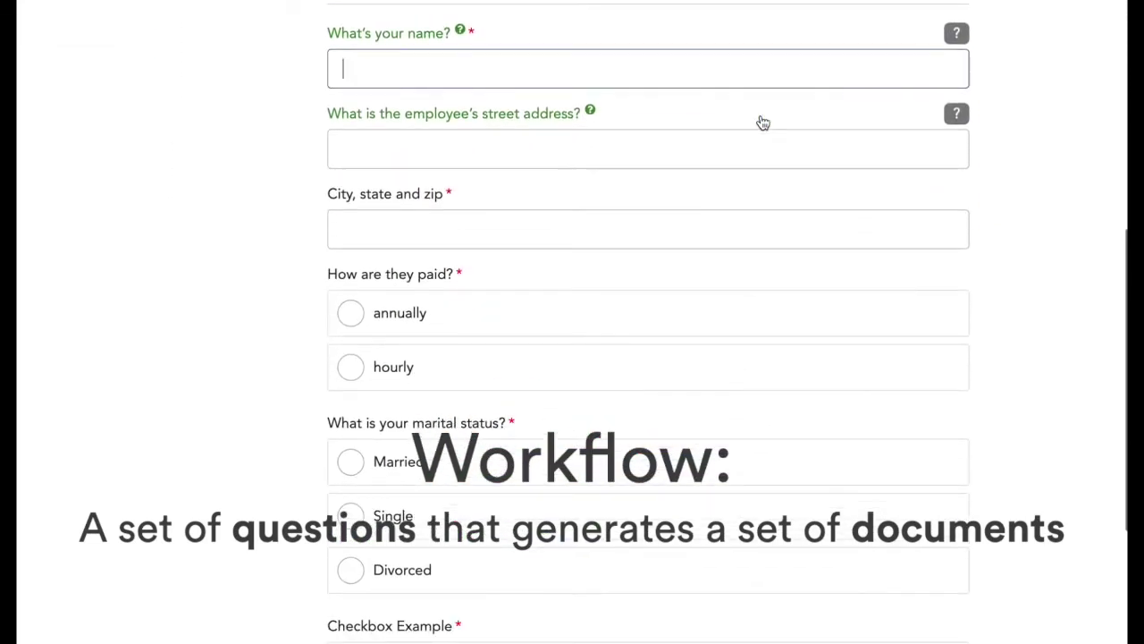
scroll(762, 123, down, 1)
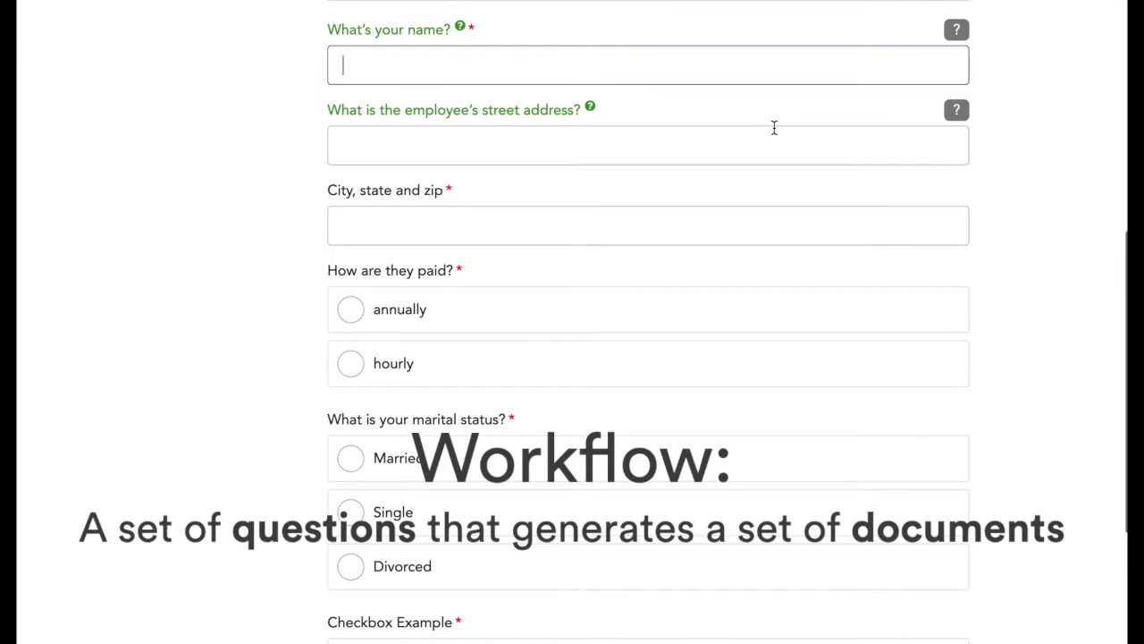
scroll(774, 126, down, 1)
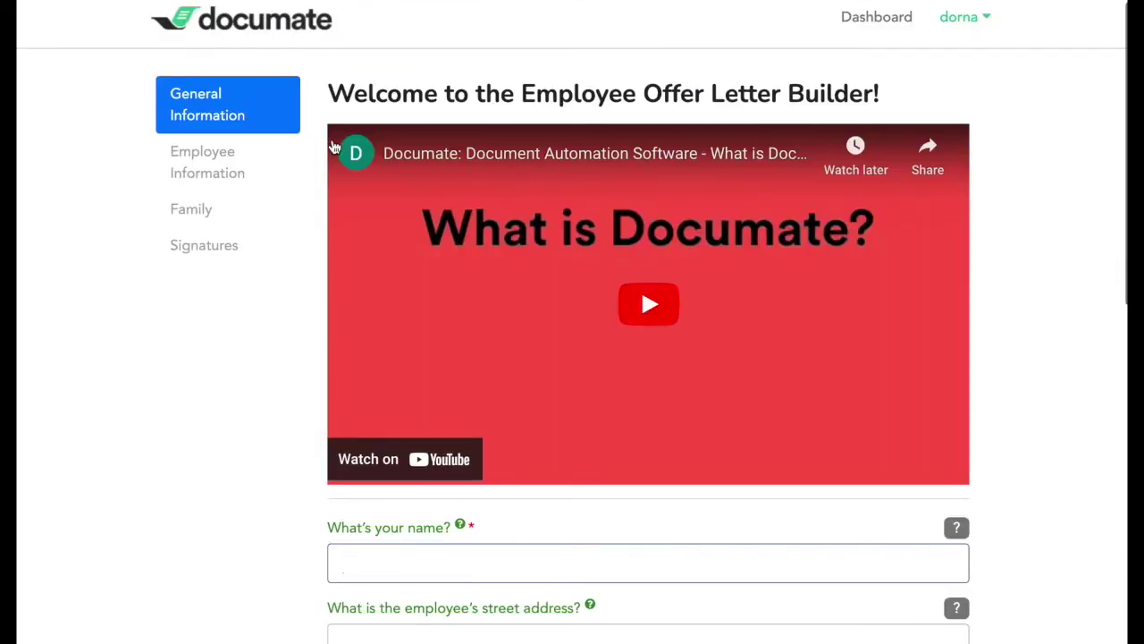
scroll(424, 239, down, 1)
scroll(425, 239, up, 1)
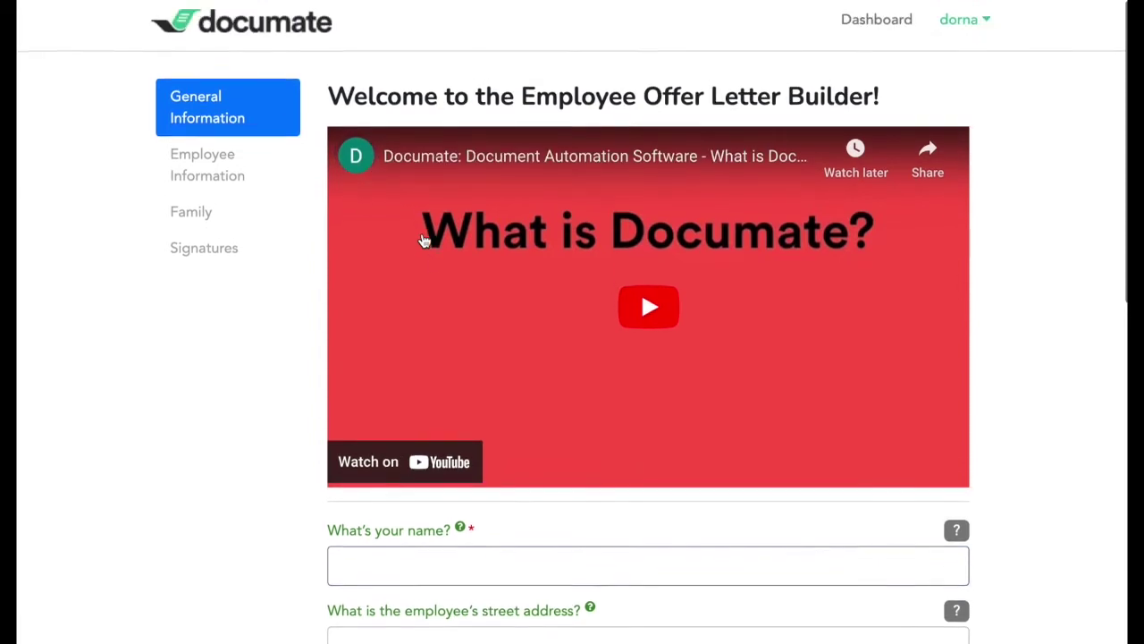
scroll(424, 240, down, 2)
scroll(424, 240, down, 1)
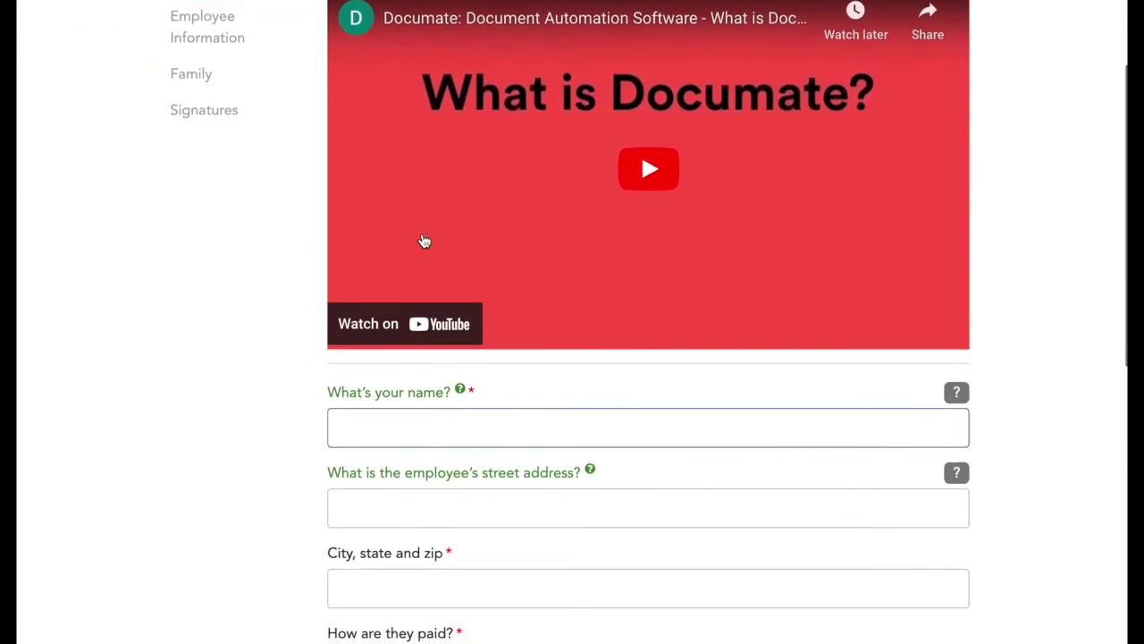
scroll(425, 239, down, 1)
scroll(425, 239, down, 1)
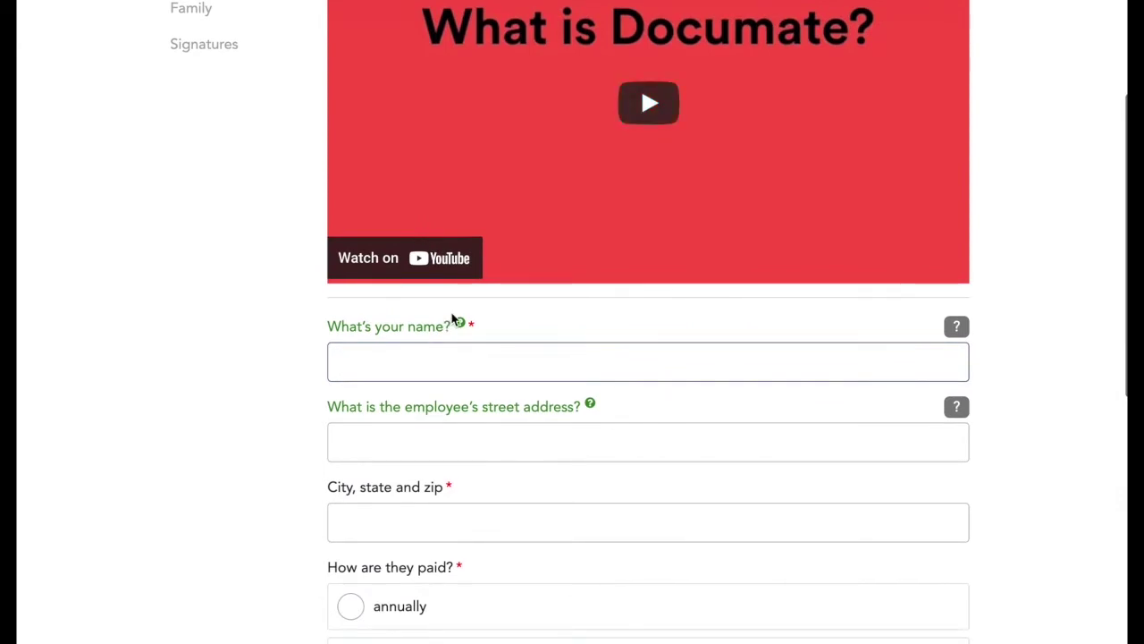
scroll(453, 318, down, 3)
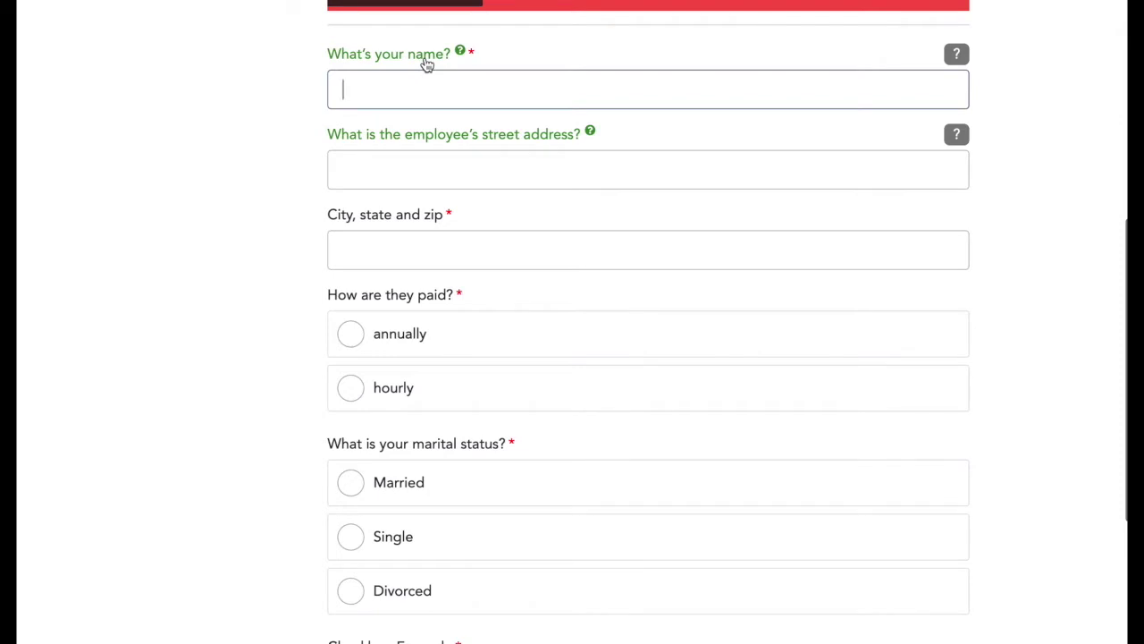
scroll(427, 65, up, 5)
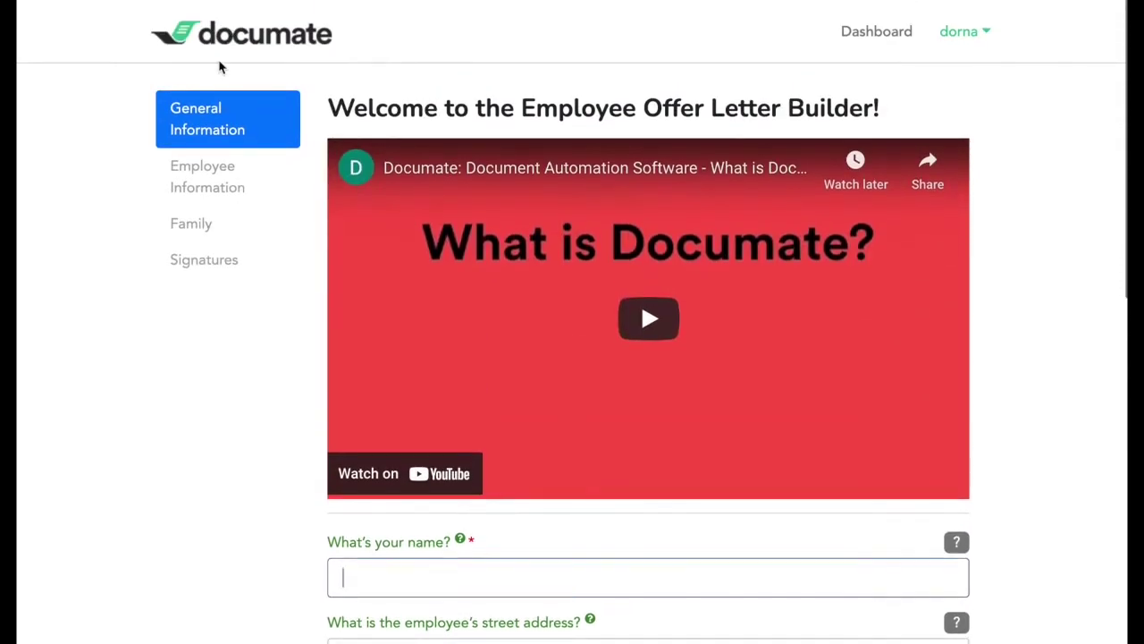
scroll(480, 294, down, 1)
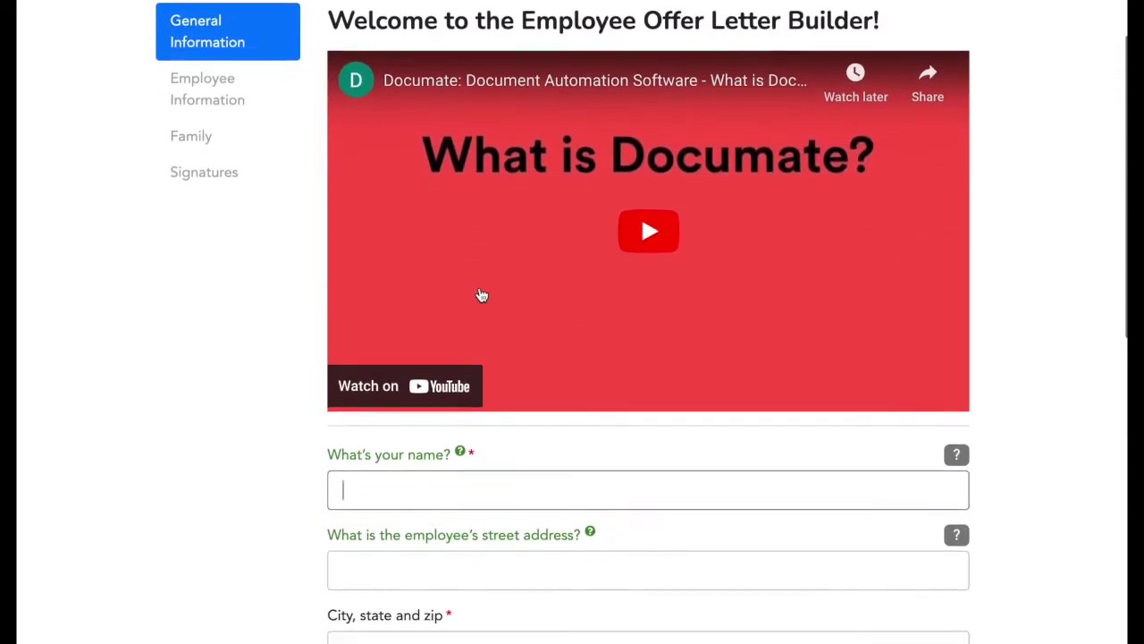
scroll(1028, 343, down, 1)
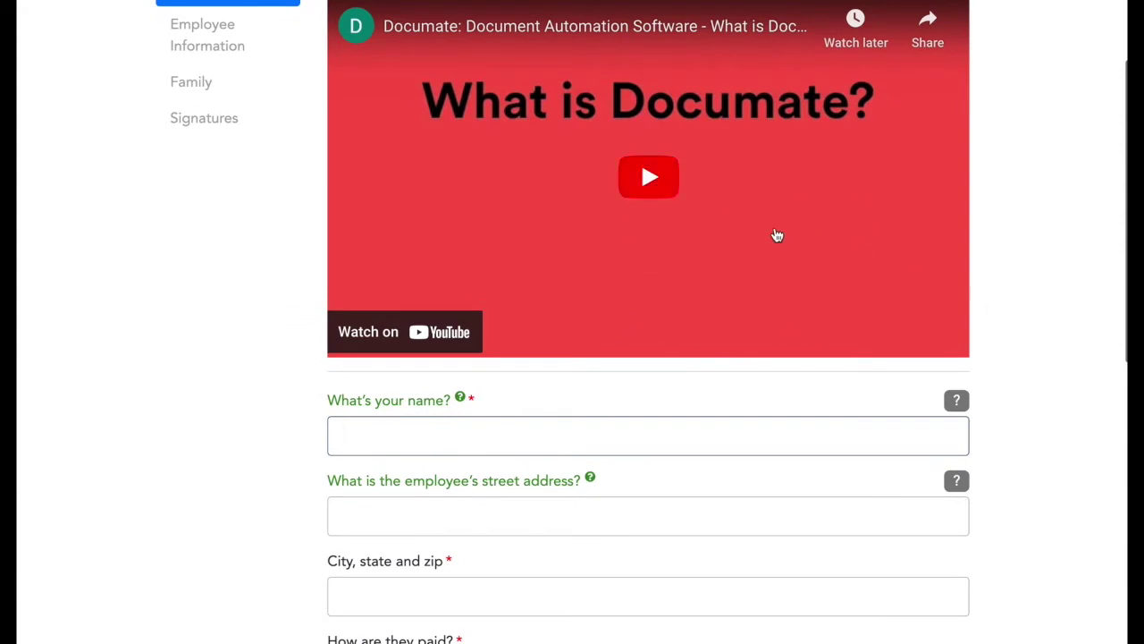
scroll(758, 336, down, 1)
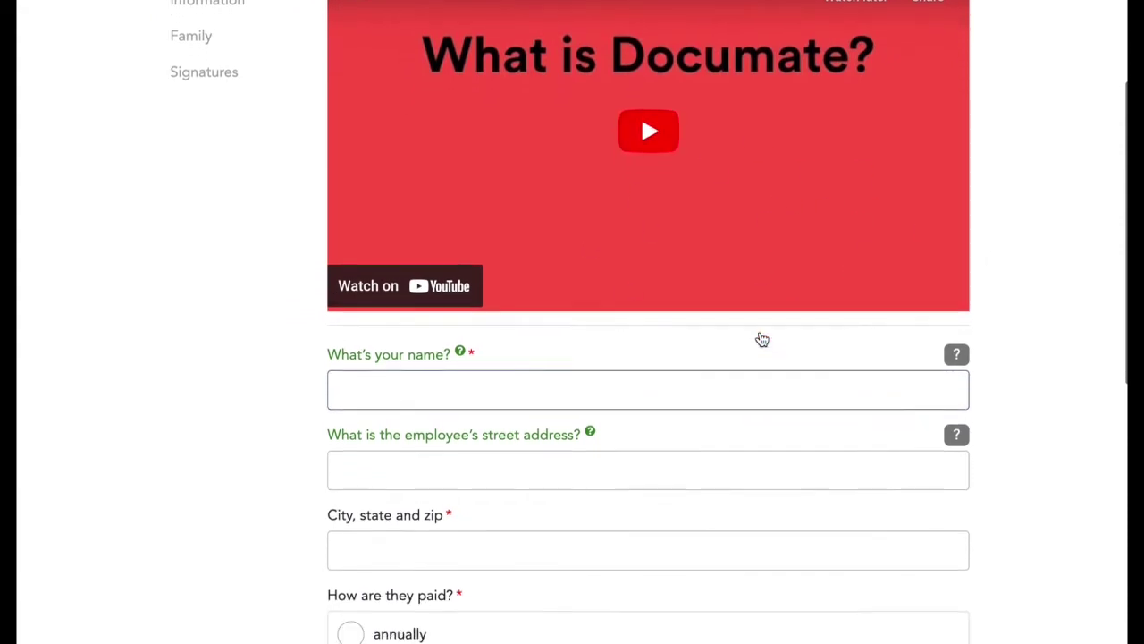
scroll(762, 339, down, 3)
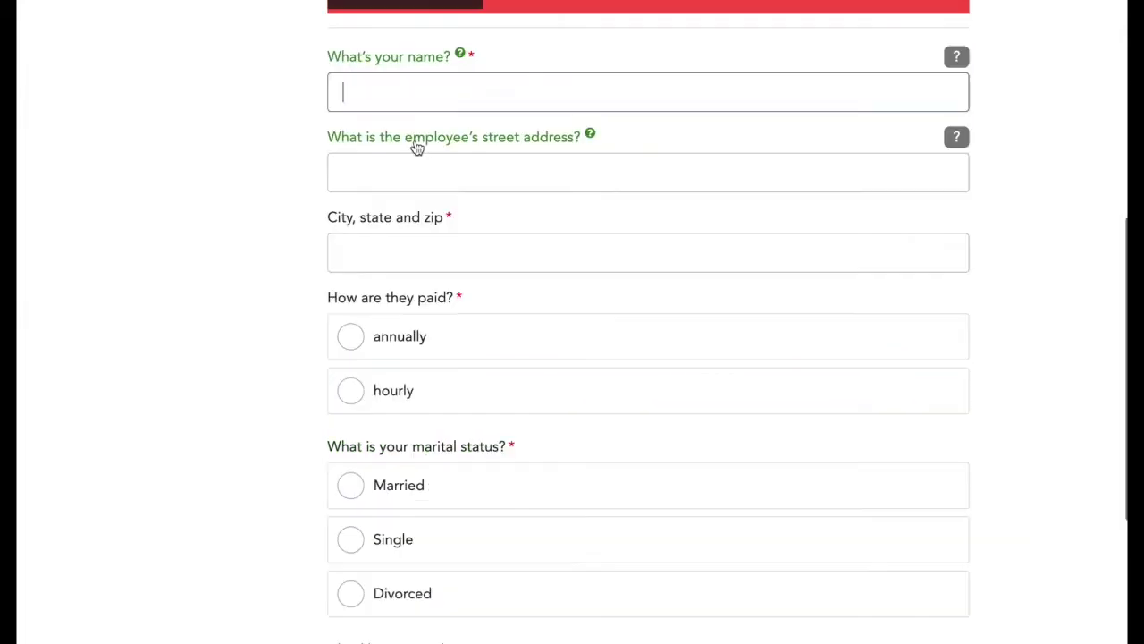
scroll(471, 150, down, 1)
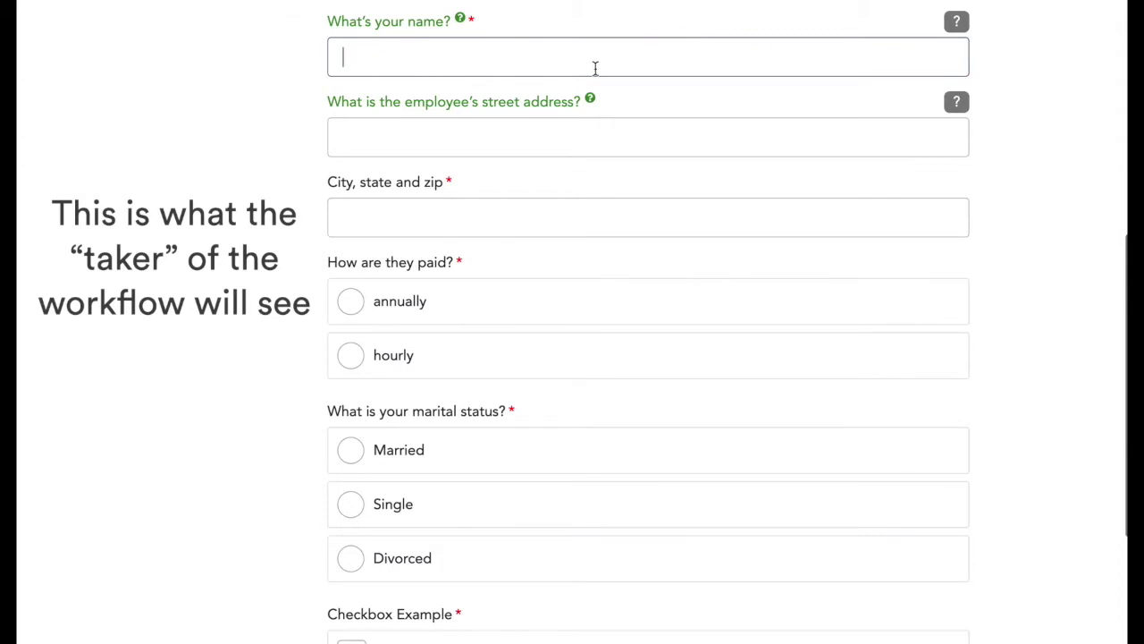
Fill in the name, street address and city fields using the first saved address suggestion.
text(Jane)
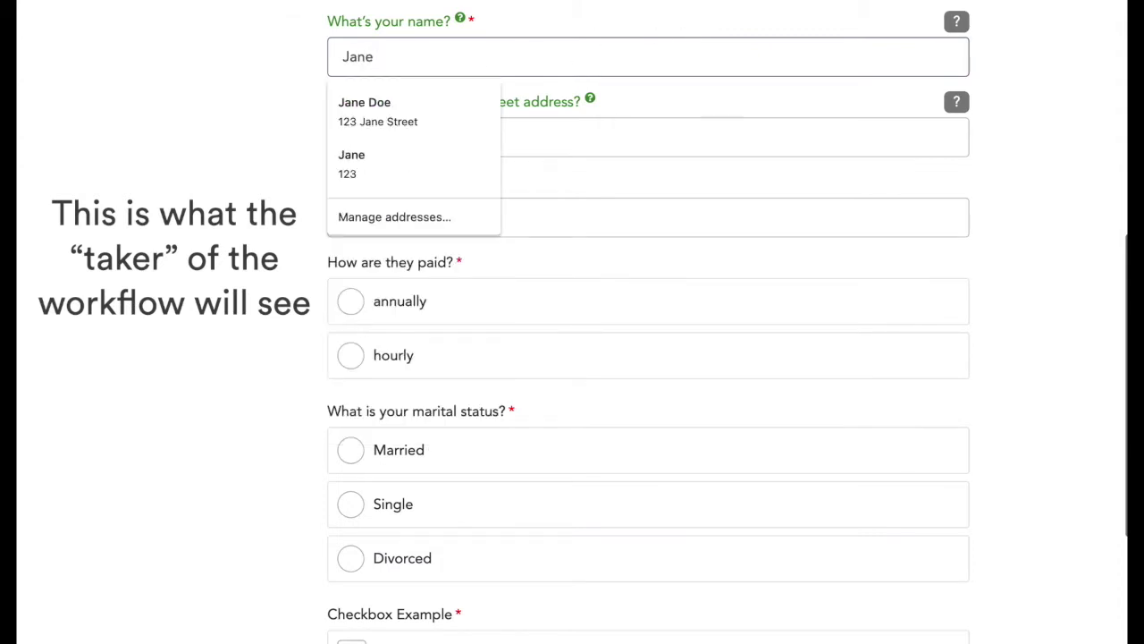
key(Down)
key(Return)
Answer the marital status question with Married and review the spouse follow-up question.
scroll(632, 288, down, 2)
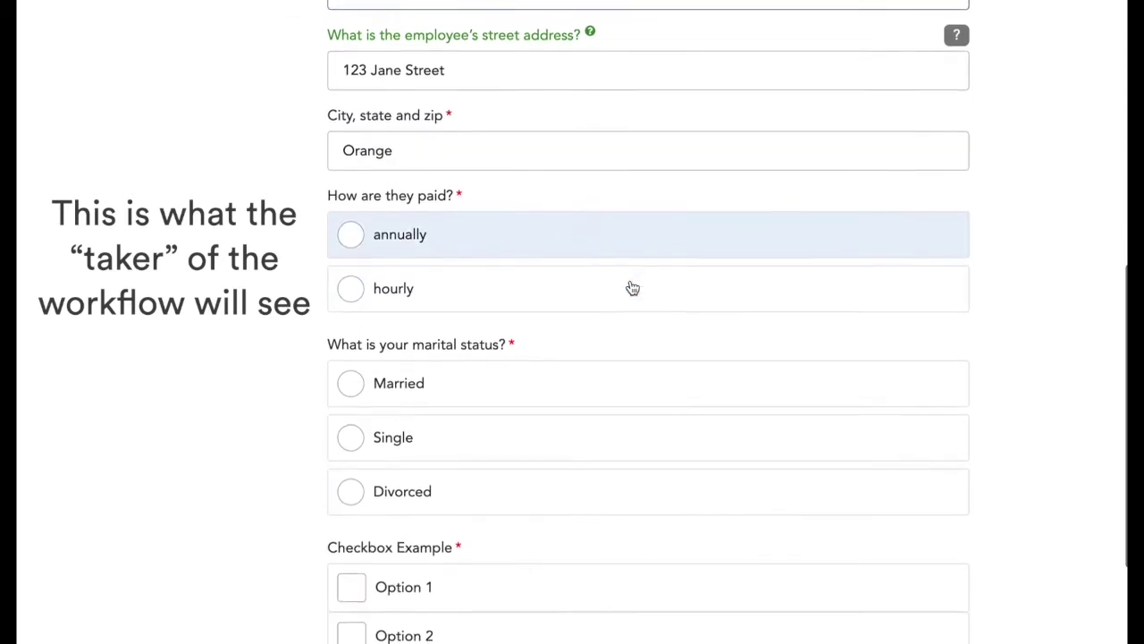
scroll(632, 287, down, 1)
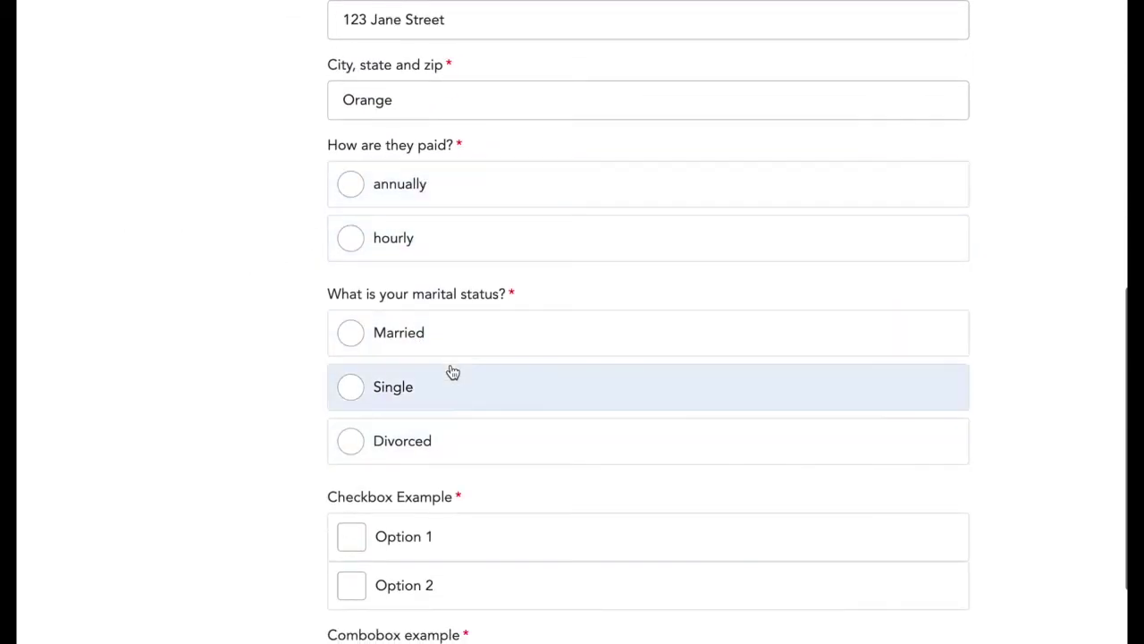
click(426, 334)
scroll(606, 341, down, 3)
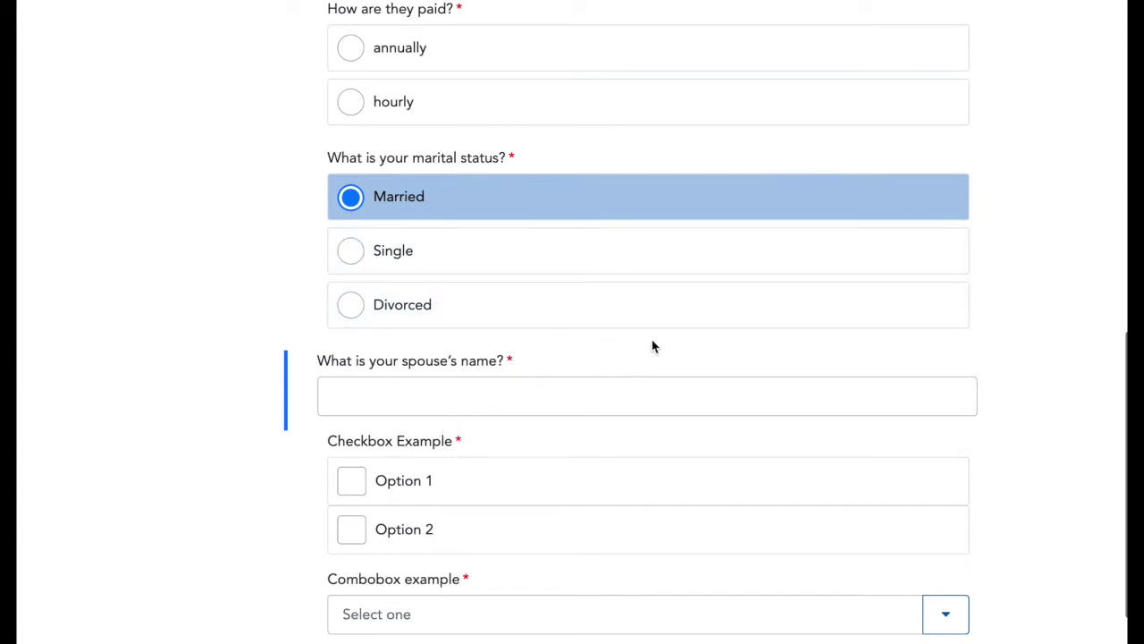
scroll(653, 346, up, 9)
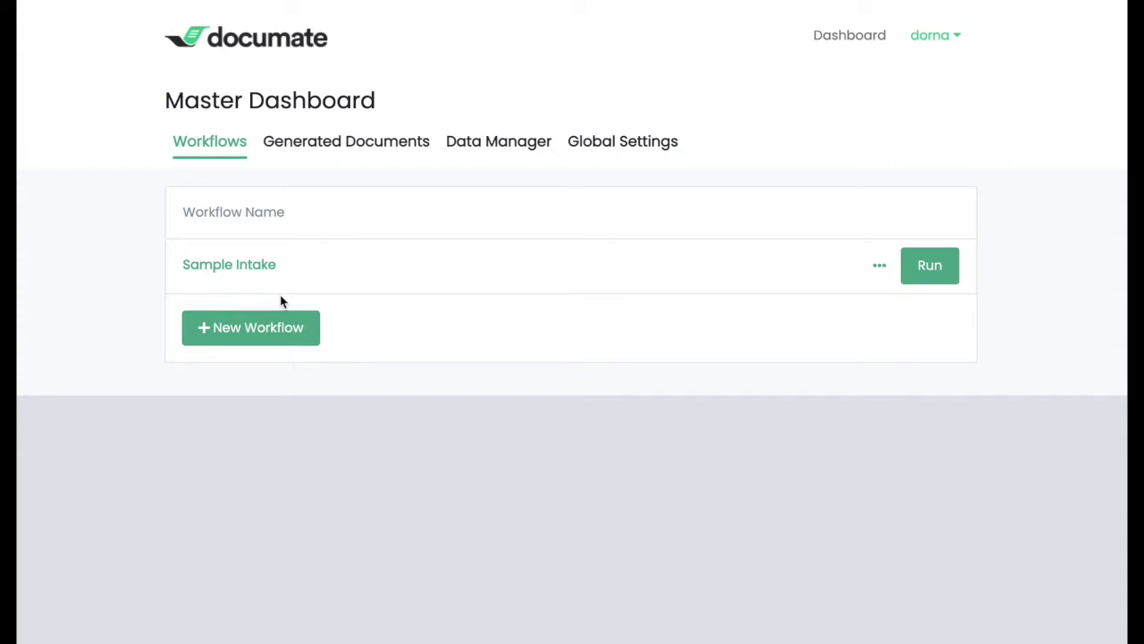
Create a new workflow named Employee Offer Letter from the Master Dashboard.
click(245, 331)
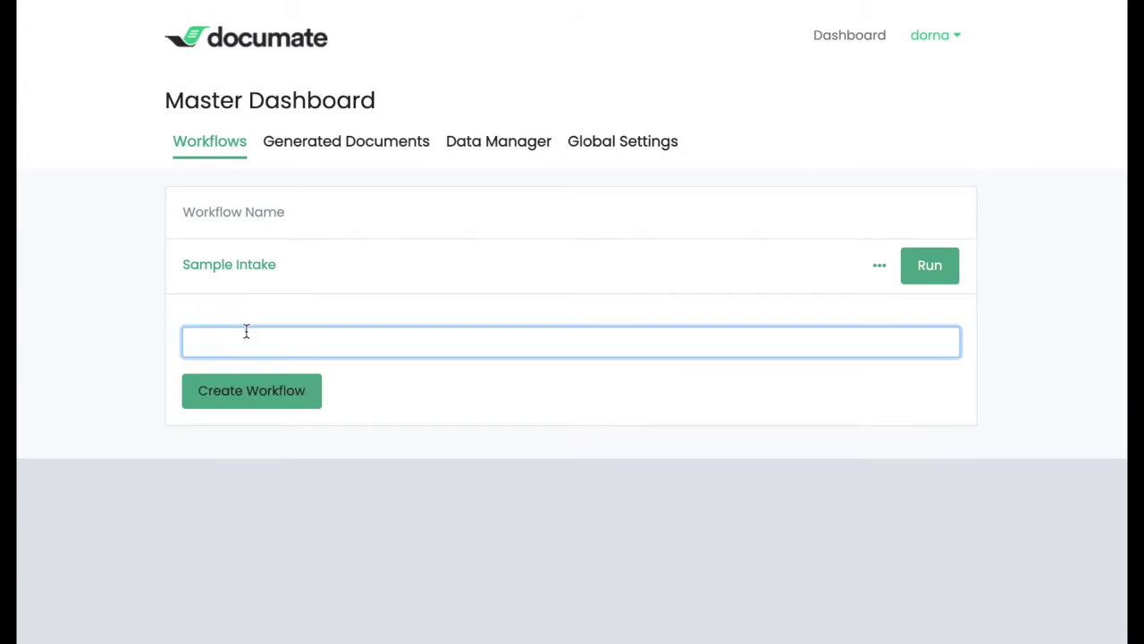
text(Employ)
key(Down)
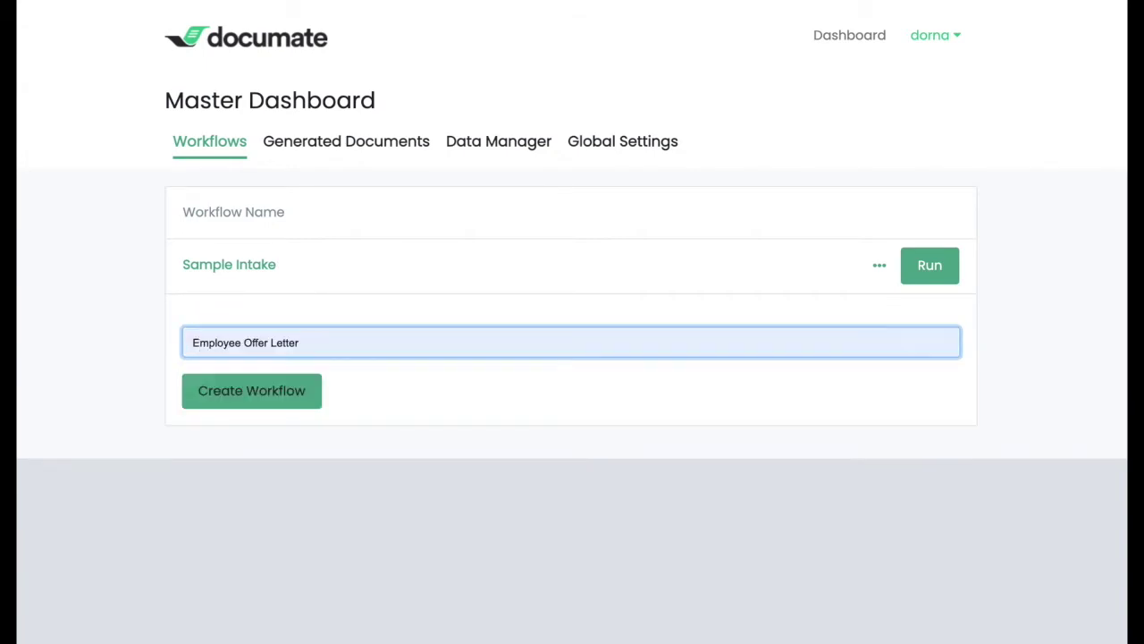
key(Return)
click(257, 400)
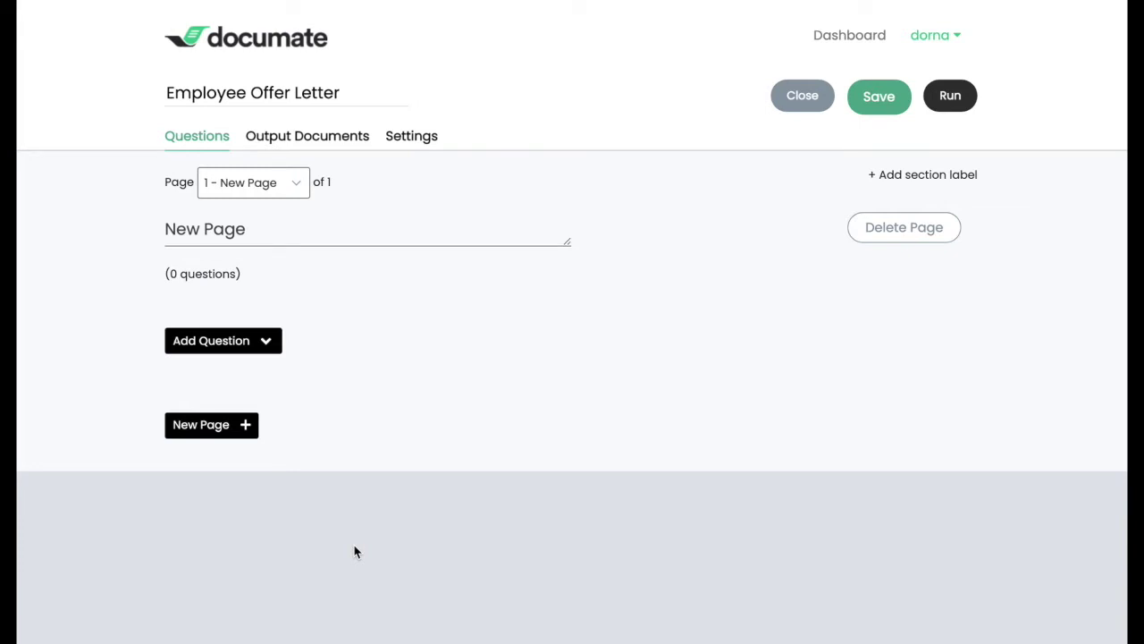
View the workflow's output document upload area and return to its questions.
click(199, 141)
click(323, 142)
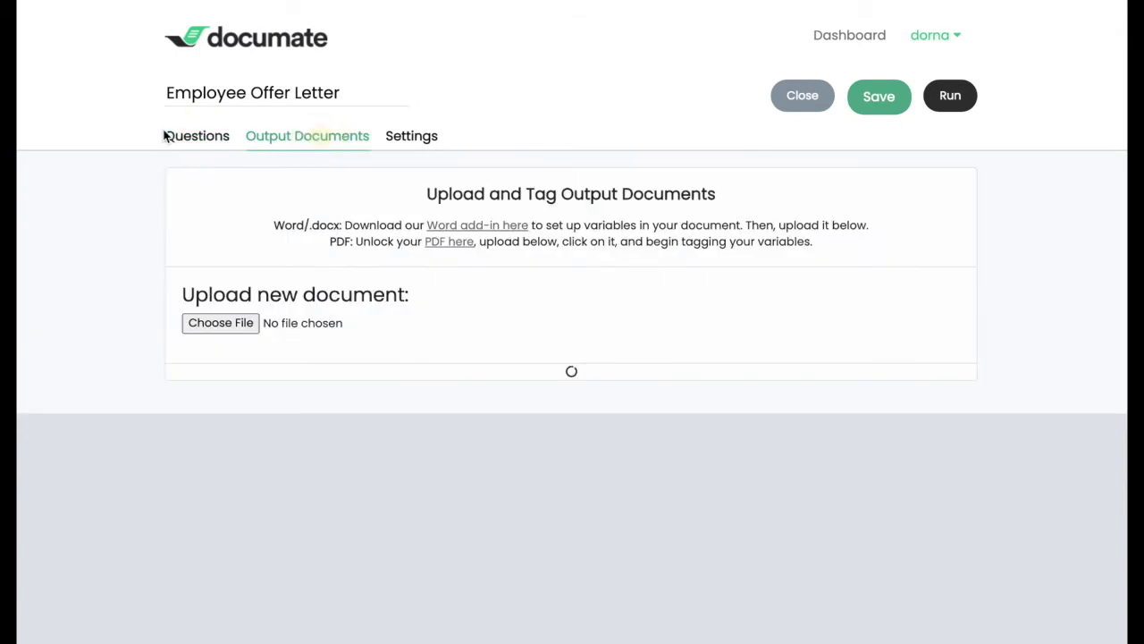
click(198, 136)
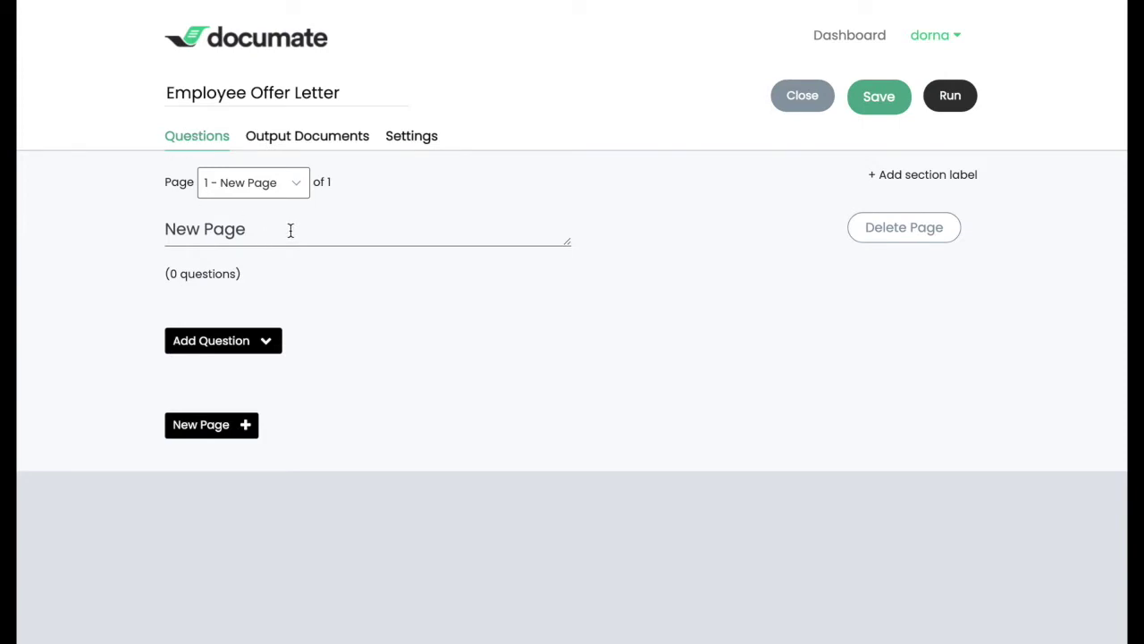
Rename the workflow's first page as General Information.
drag(301, 231, 125, 235)
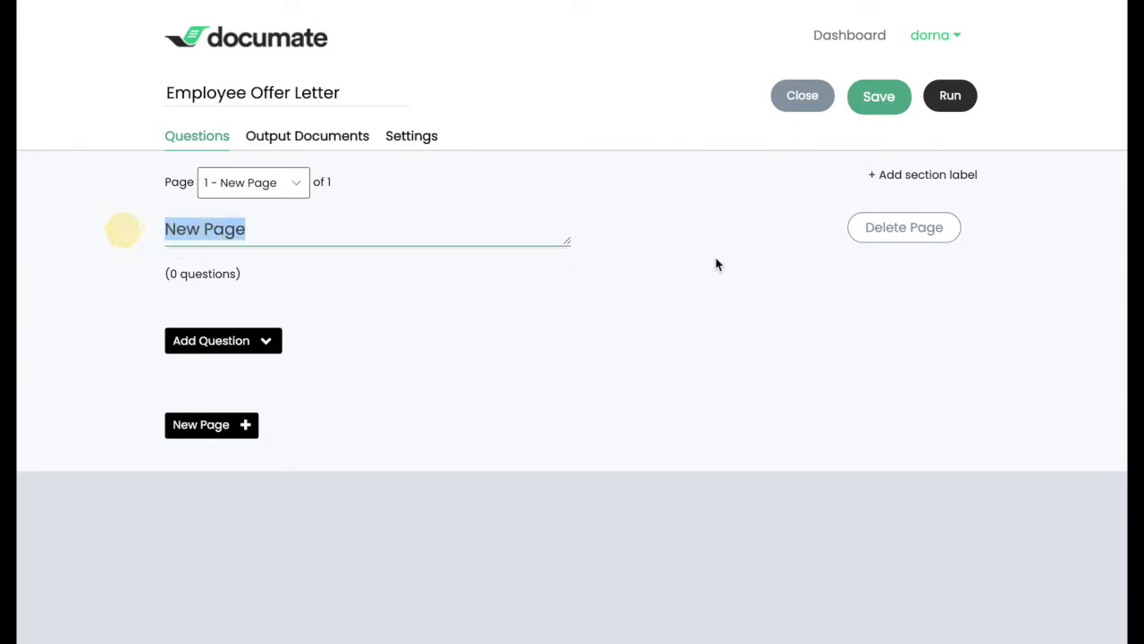
key(BackSpace)
text(General )
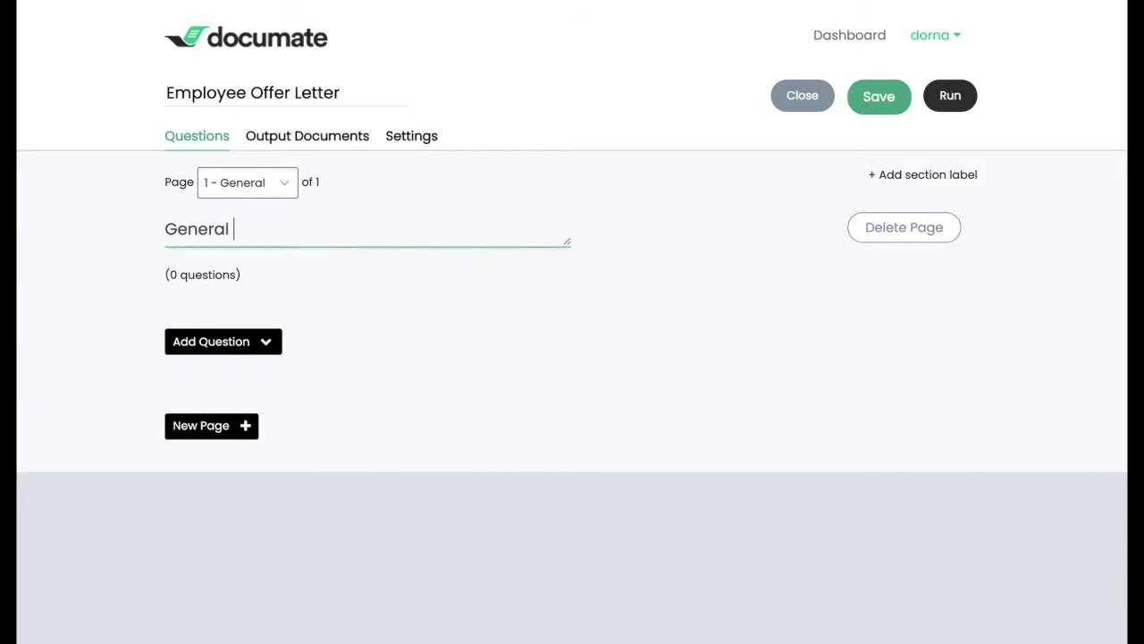
text(Information)
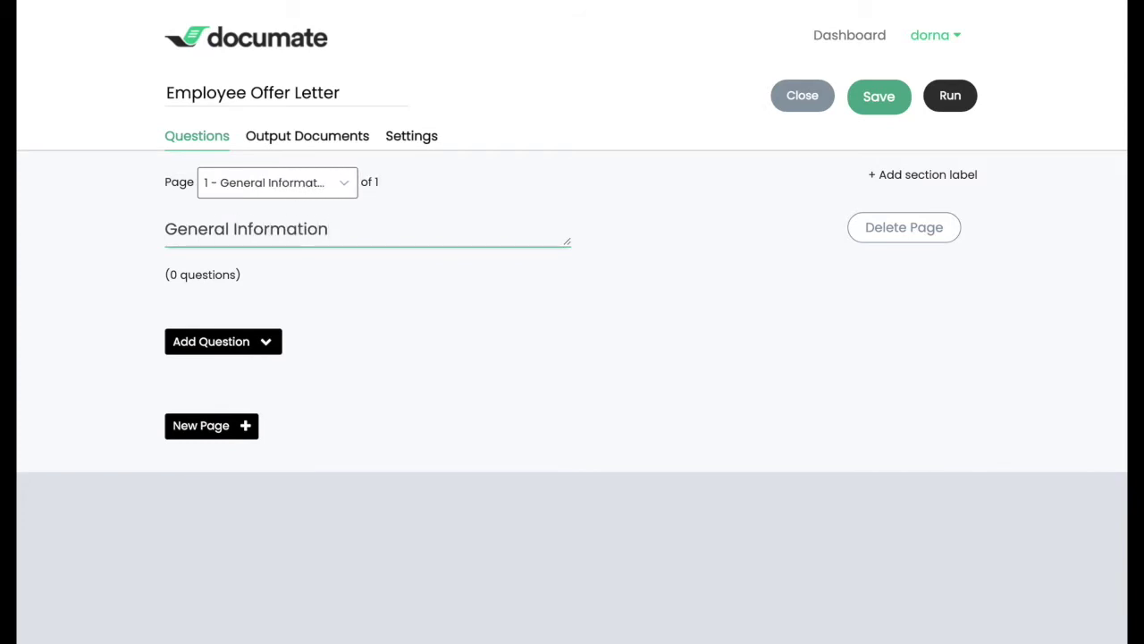
key(Tab)
text(a)
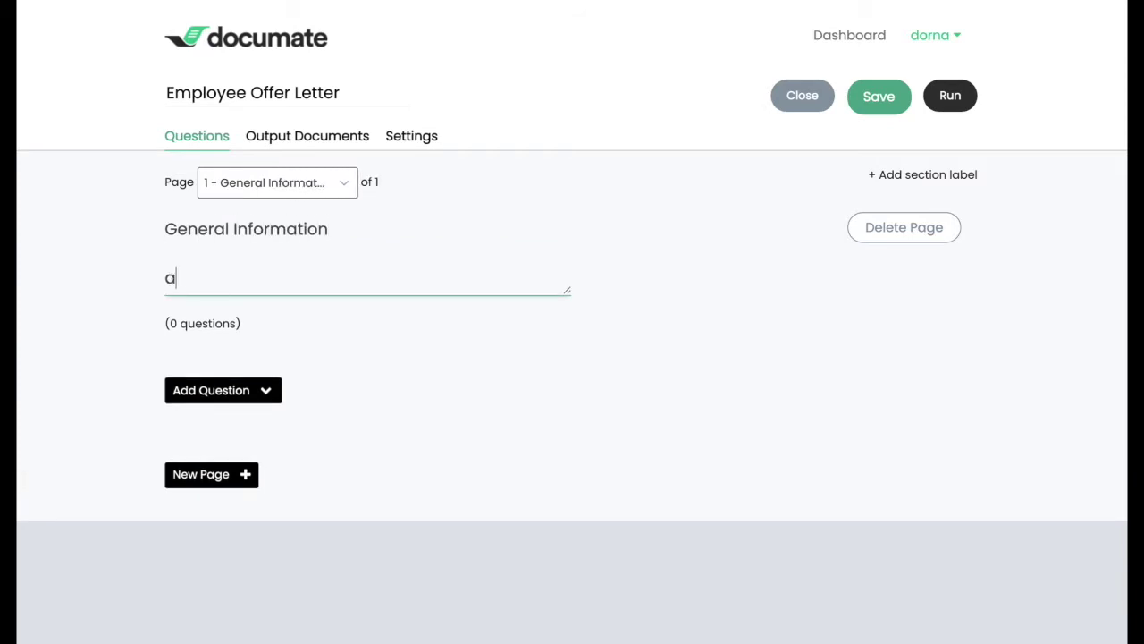
text(asdasdasd)
key(ctrl+a)
key(BackSpace)
key(BackSpace)
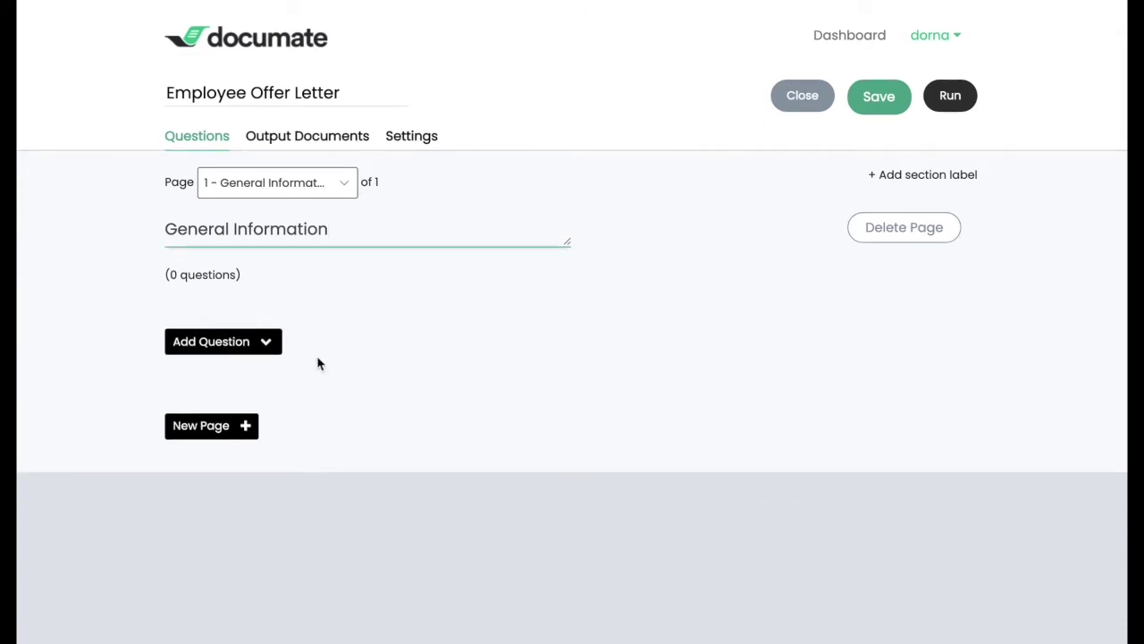
Review the available question types and add a Text question titled "What is the employee's name?" to the General Information page.
click(268, 347)
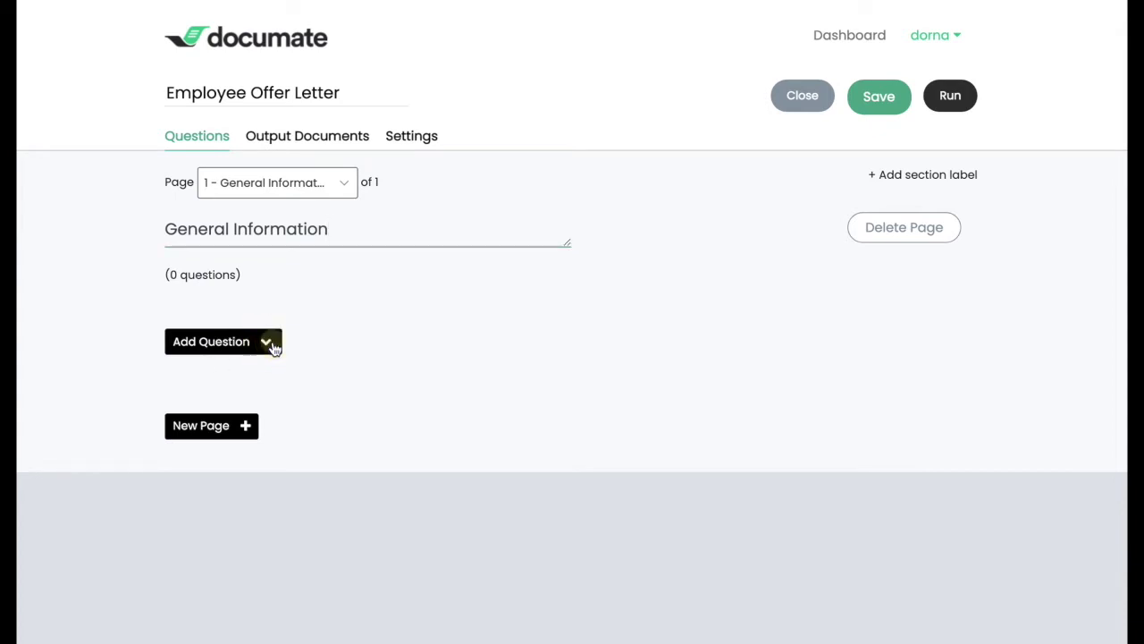
scroll(625, 353, down, 1)
scroll(633, 353, down, 3)
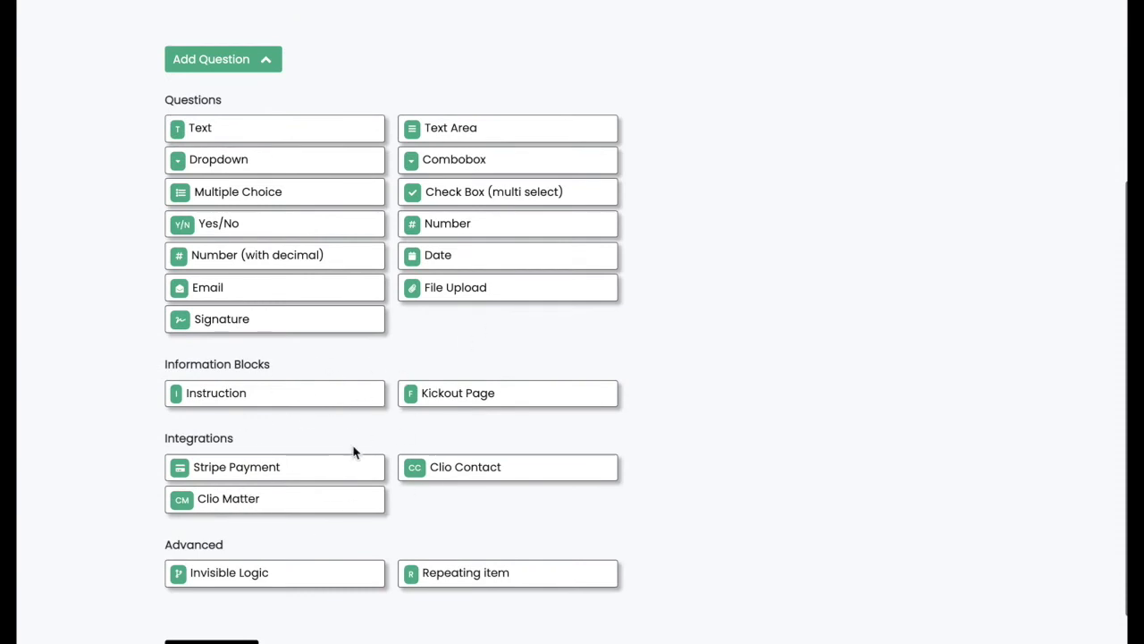
scroll(357, 286, up, 1)
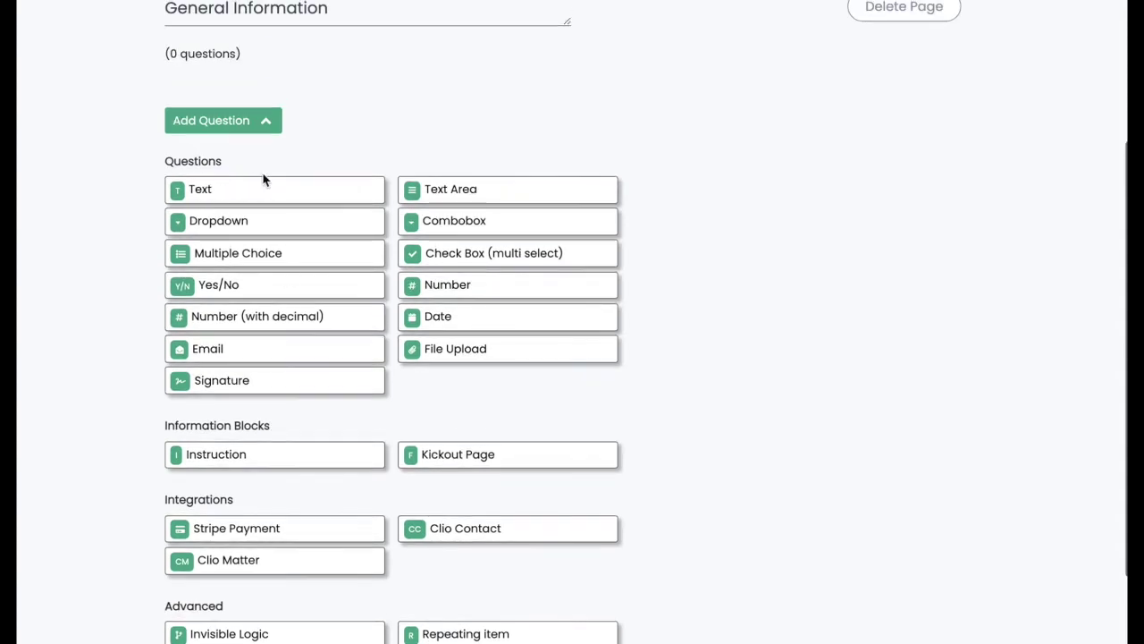
scroll(264, 179, up, 2)
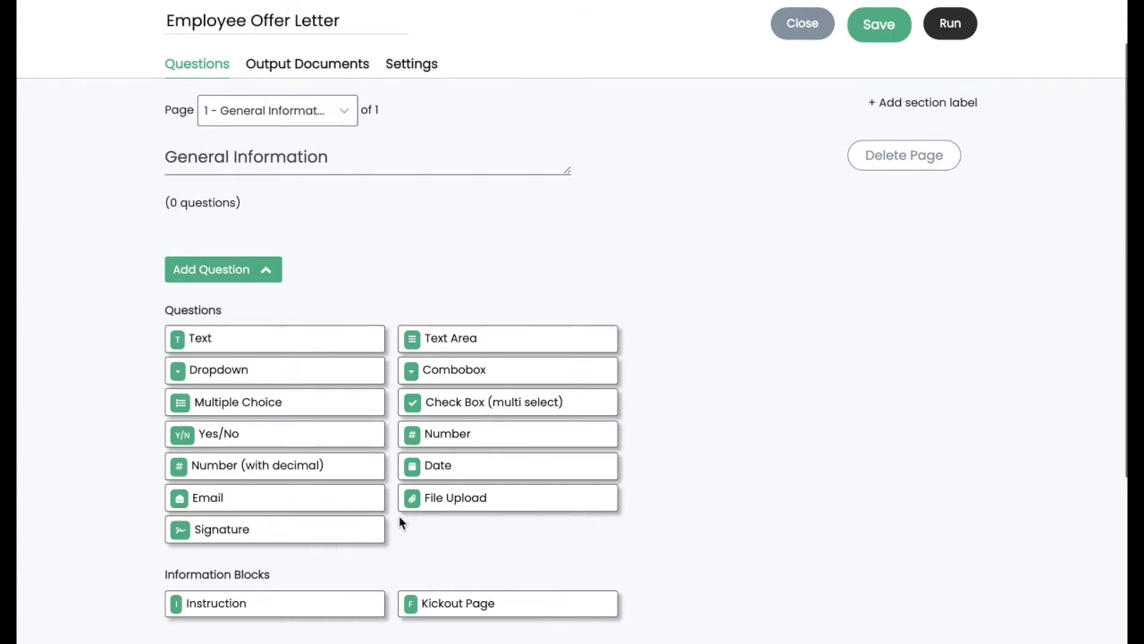
click(205, 345)
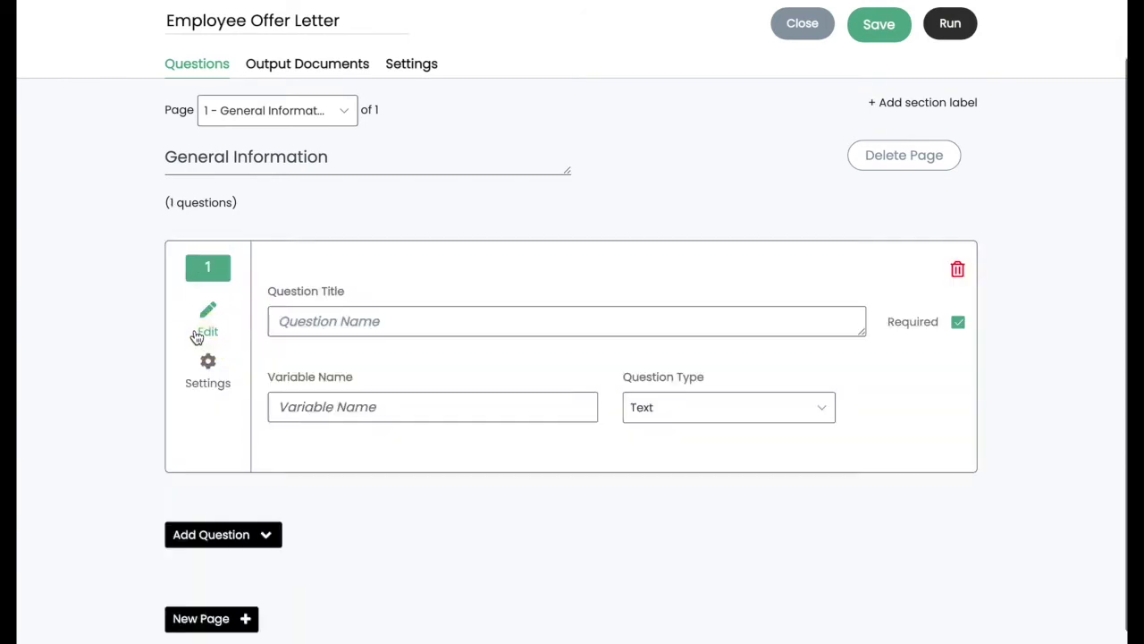
text(What is the employee's name?)
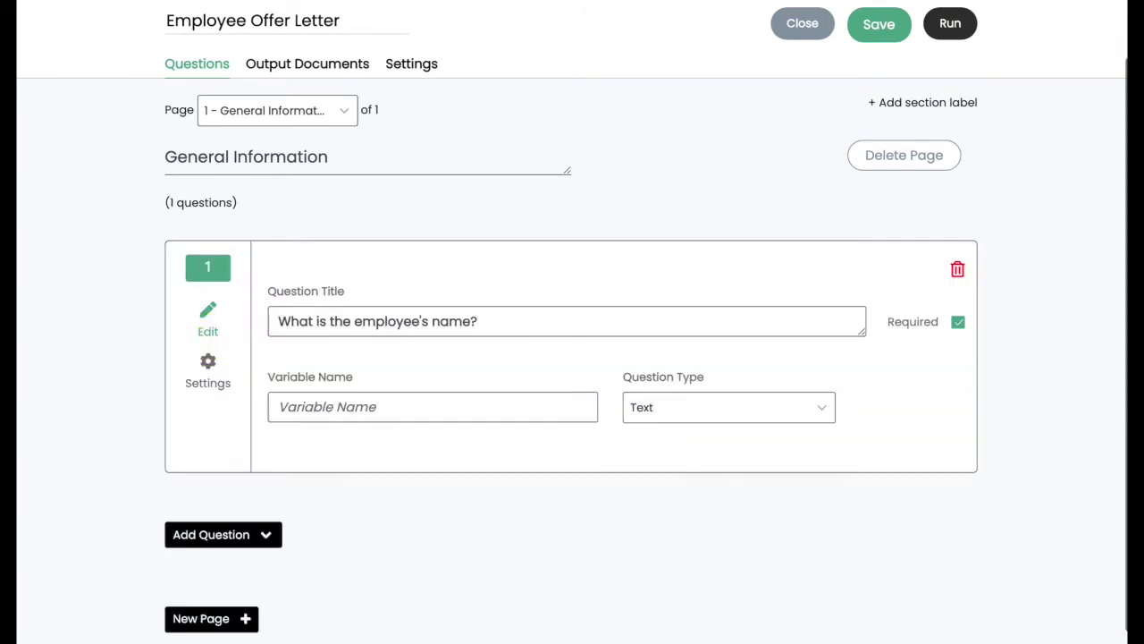
scroll(296, 360, down, 1)
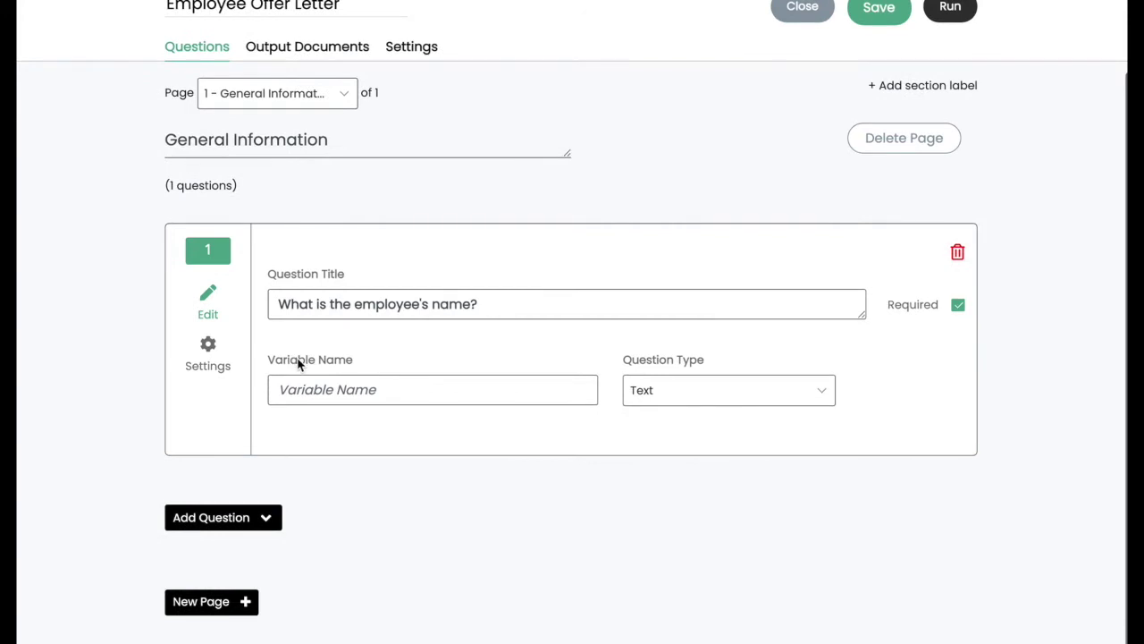
Set the variable name of the "What is the employee's name?" question to employeename.
click(300, 362)
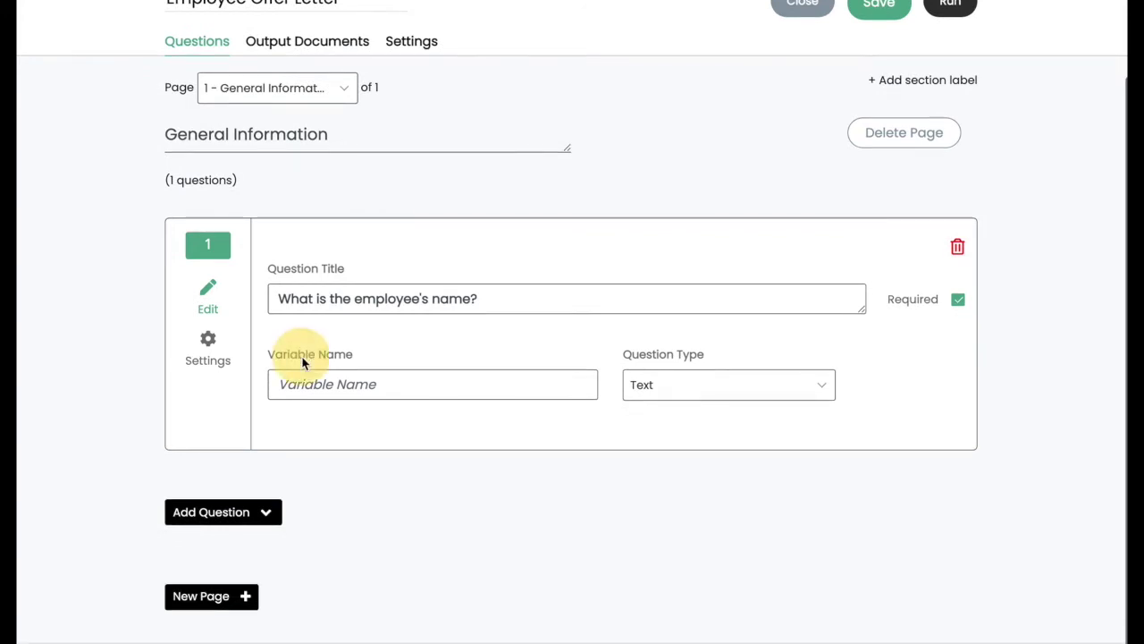
scroll(343, 358, up, 2)
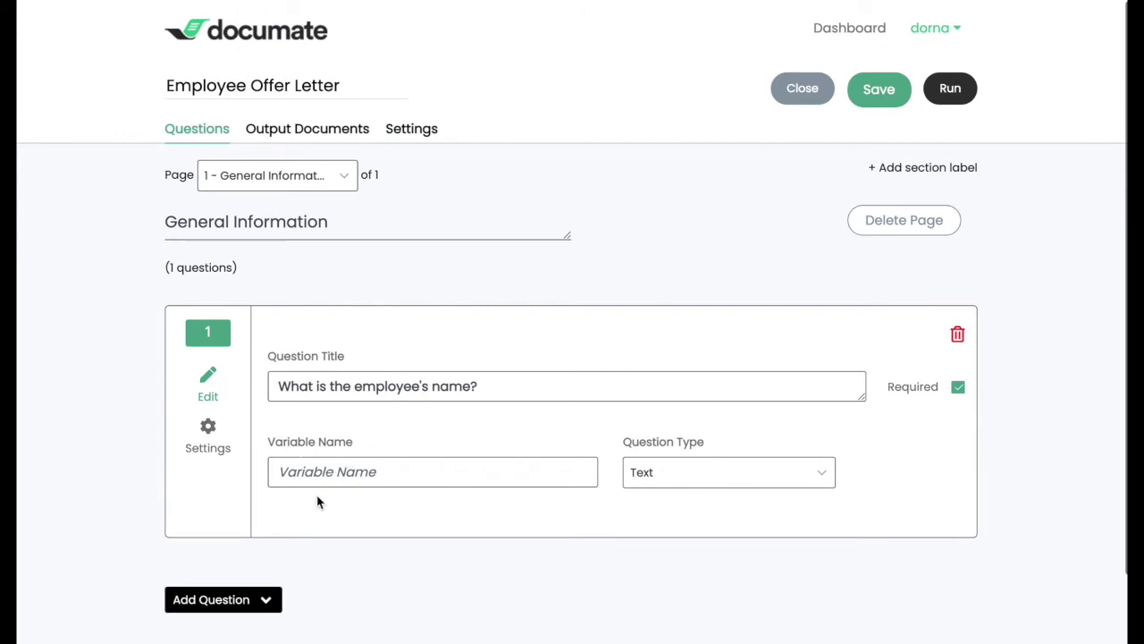
click(312, 471)
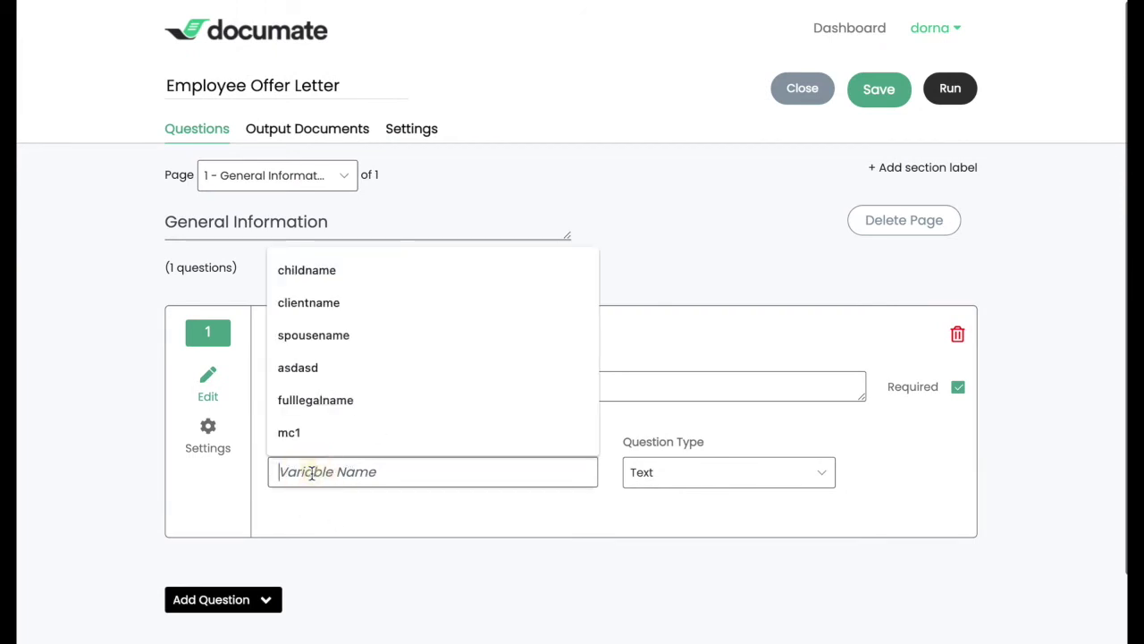
text(employe)
key(Down)
key(Return)
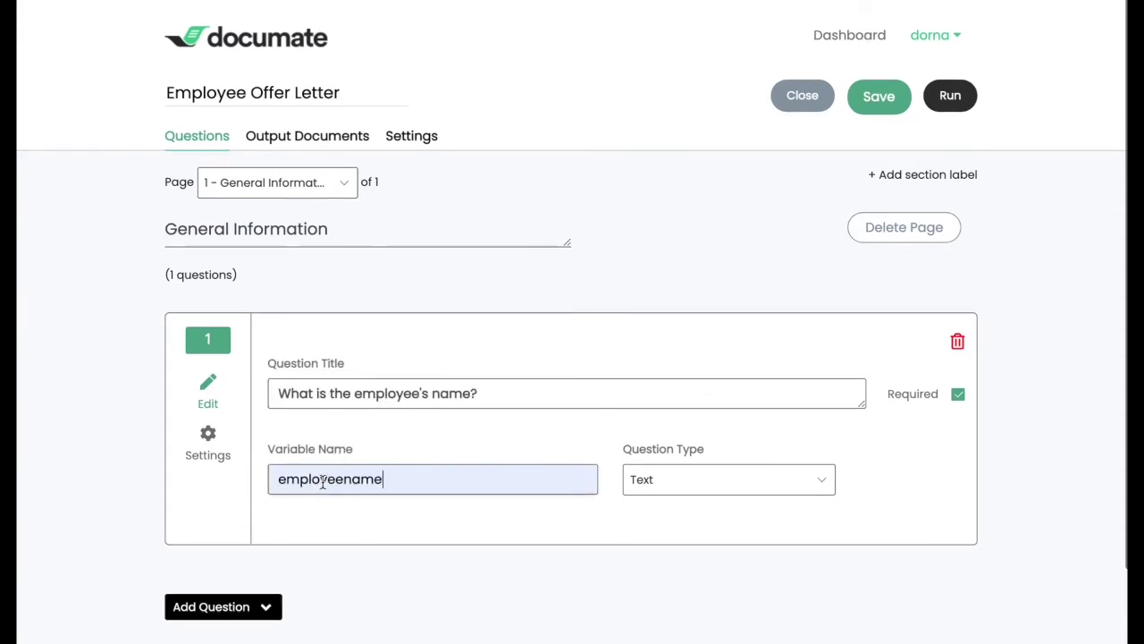
Add a Multiple Choice question titled "What is the employee's marital status?" to the General Information page.
scroll(381, 532, down, 1)
click(267, 500)
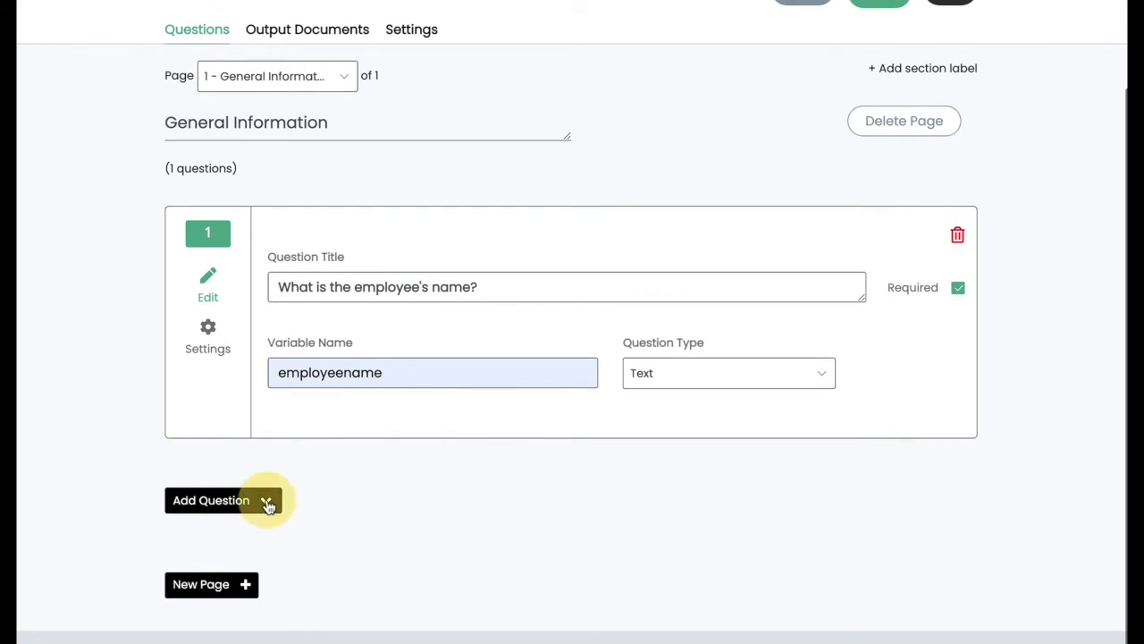
scroll(419, 469, down, 2)
click(280, 449)
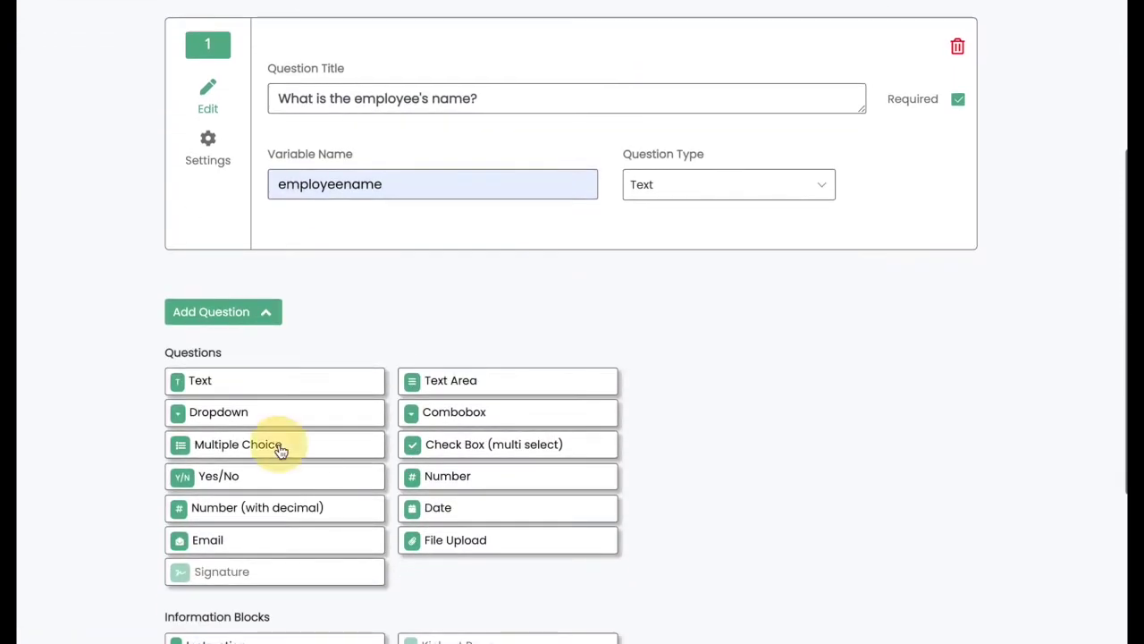
click(333, 348)
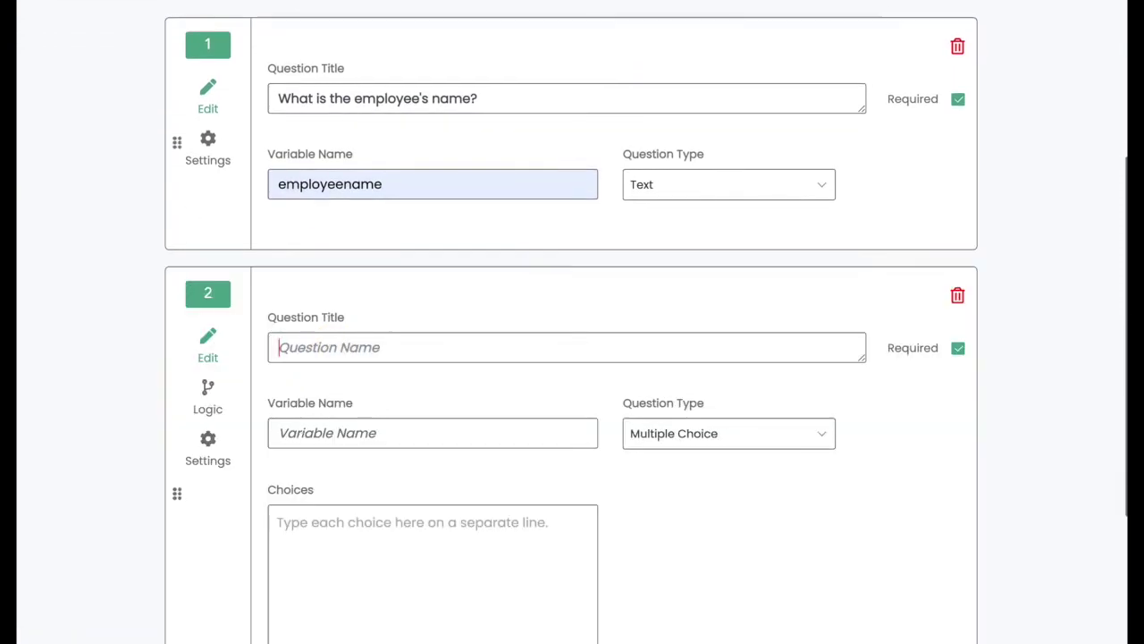
text(What is the employee's marital status?)
Set the marital status question's variable name to marital_status and list the choices Married, Single and Divorced.
click(379, 438)
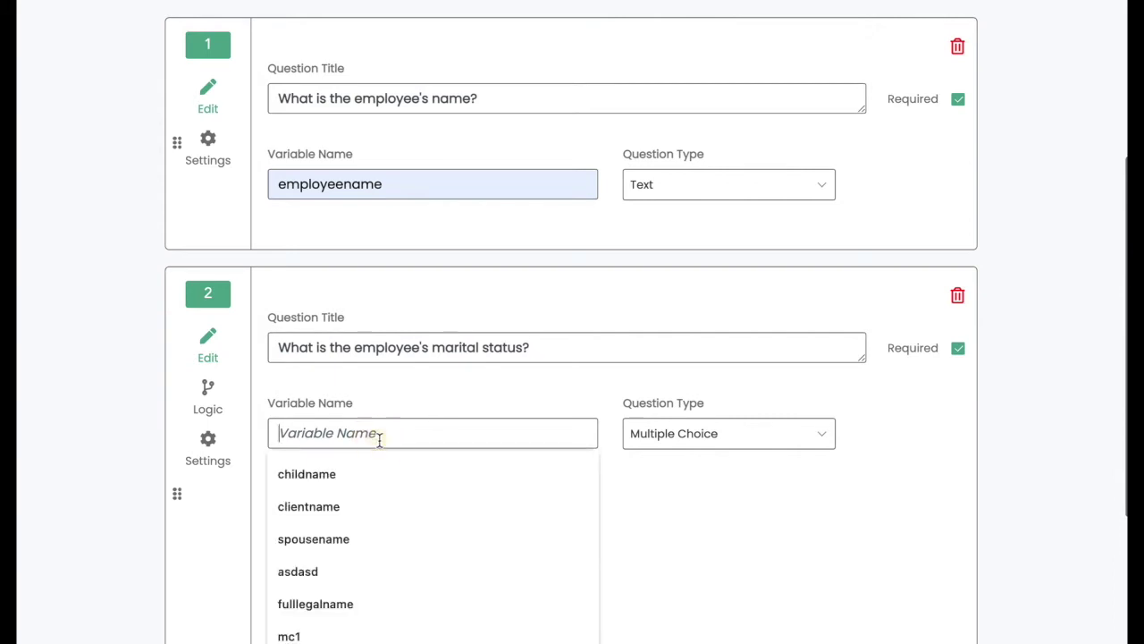
text(mari)
key(Down)
key(Return)
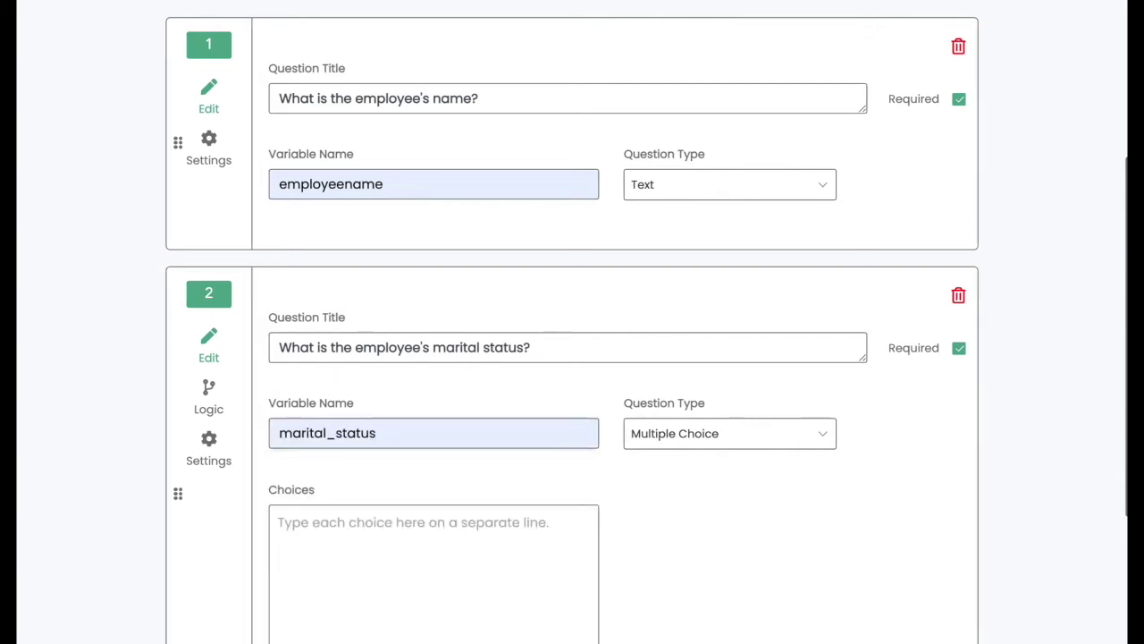
key(Tab)
key(Tab)
text(Married Single Divorced)
Add a Text question titled "What is the spouse's name?" with the variable name spousename.
scroll(718, 493, down, 2)
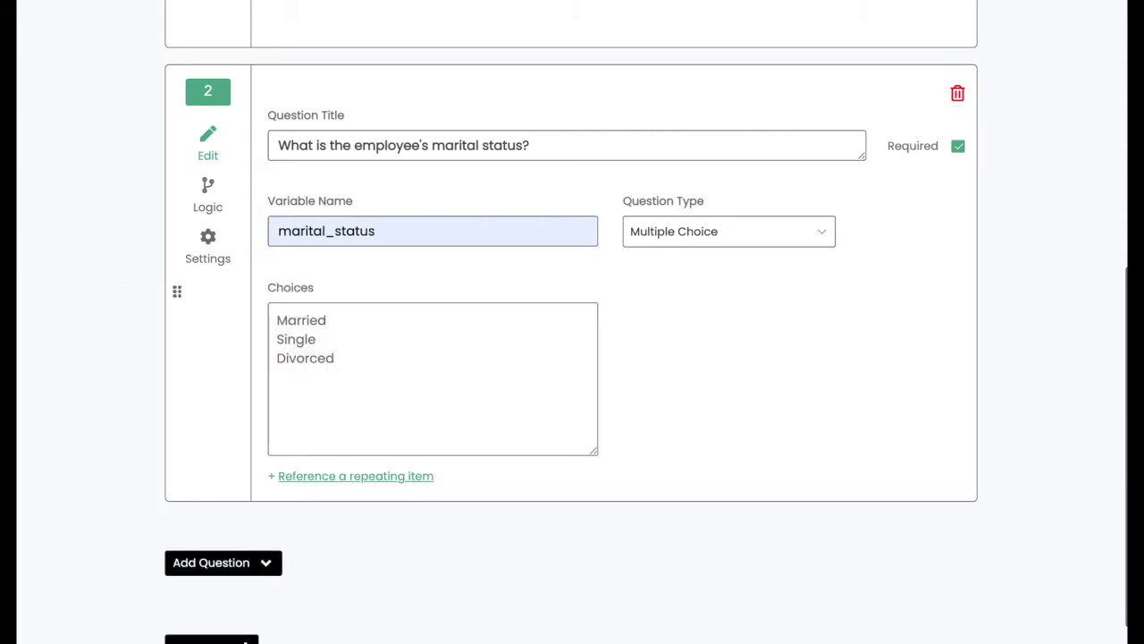
click(267, 565)
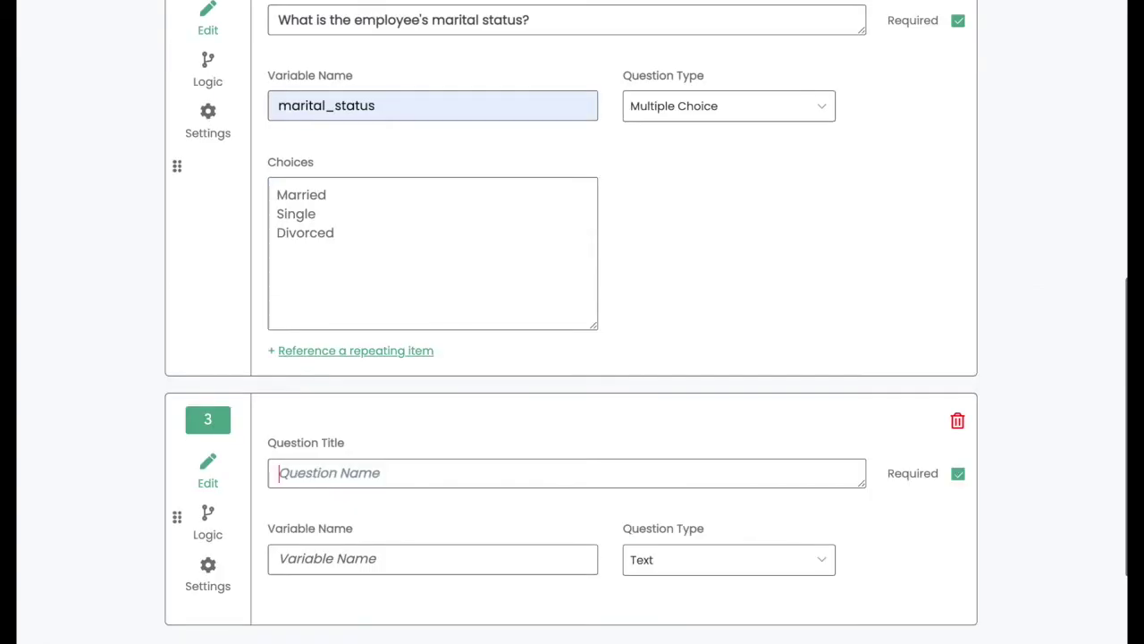
text(What is the spouse's name?)
click(434, 575)
text(spousename)
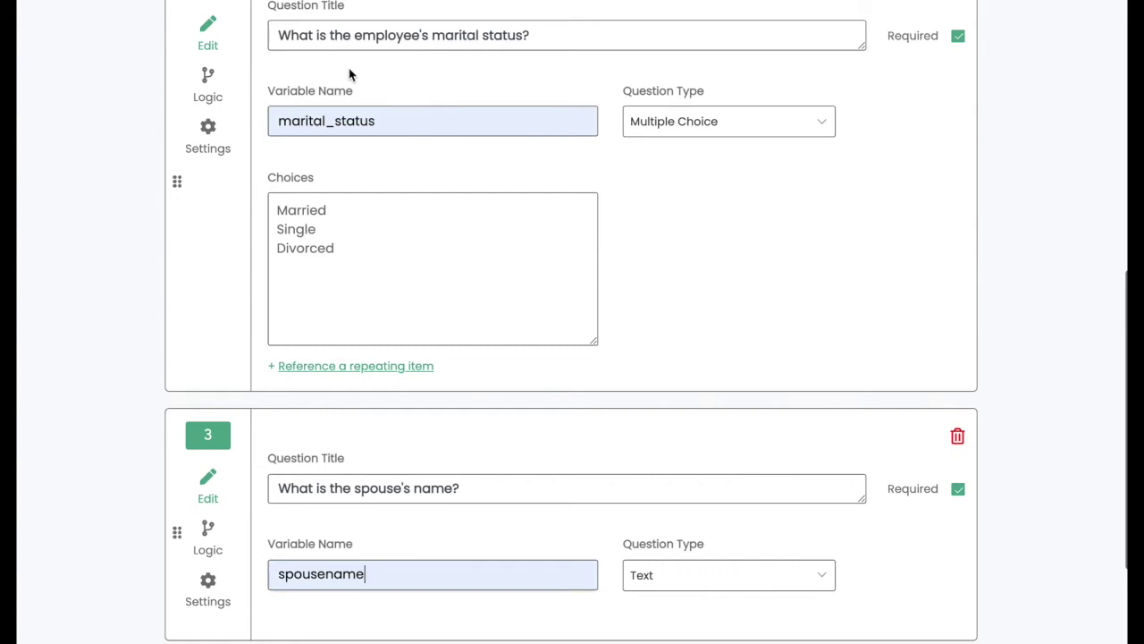
Add logic to the spouse's name question to show it if marital_status is Married, and return to its edit view.
scroll(357, 72, up, 1)
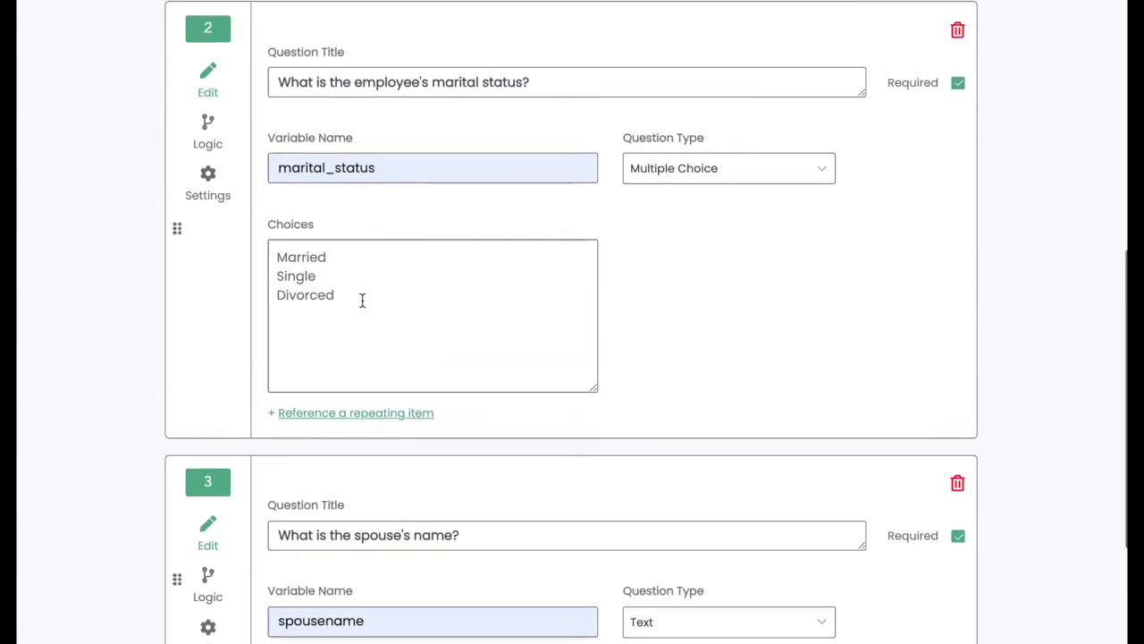
scroll(383, 402, down, 1)
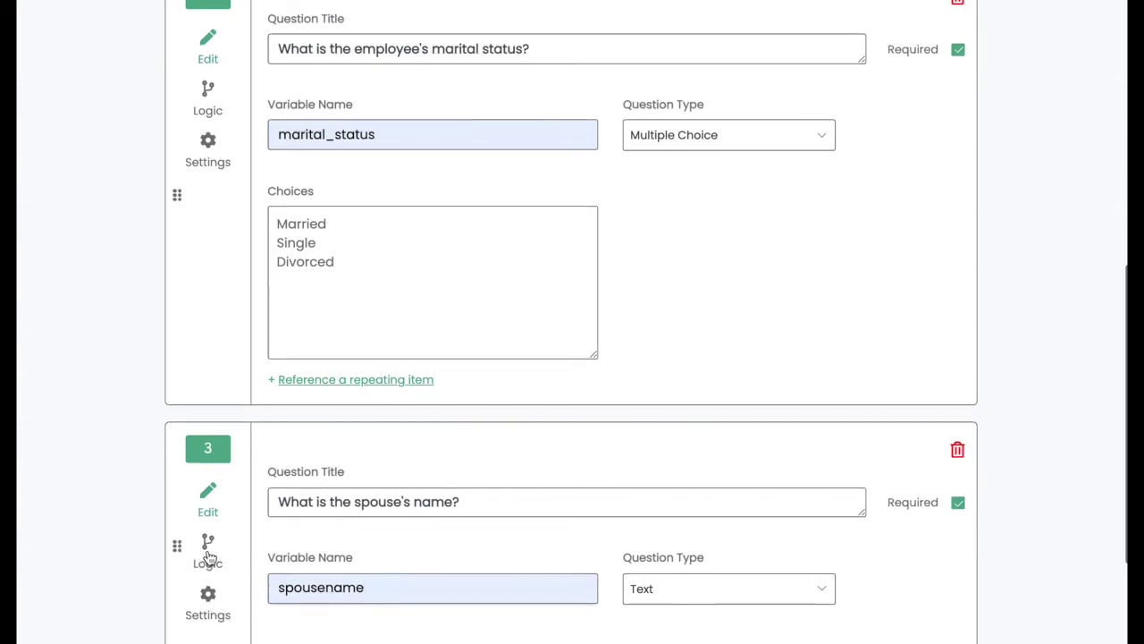
click(207, 556)
click(301, 519)
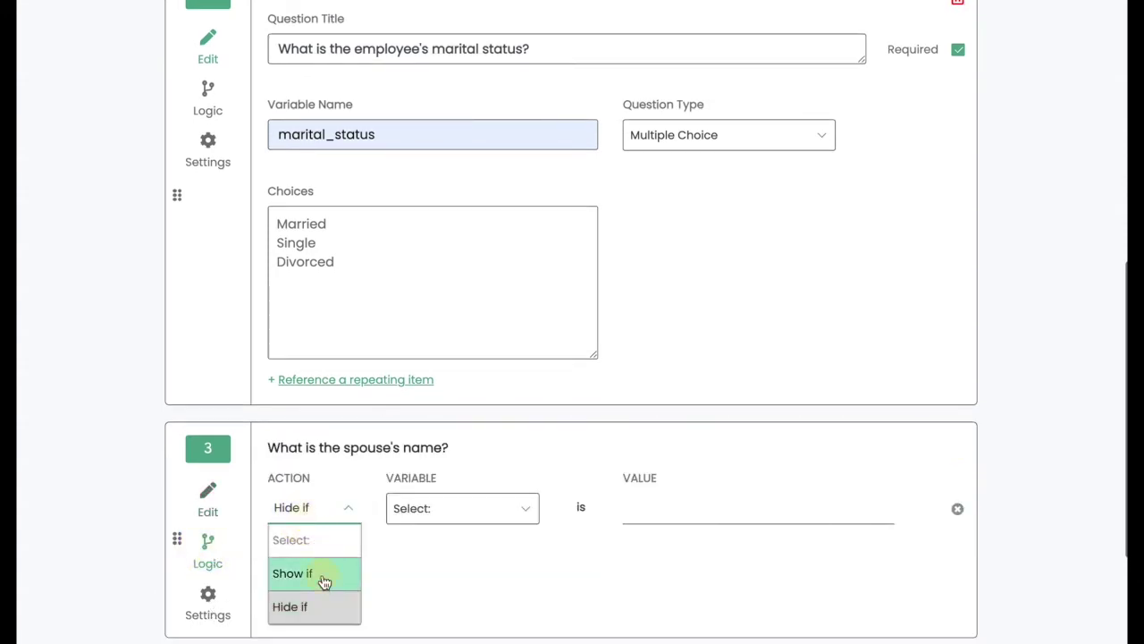
click(324, 582)
click(426, 507)
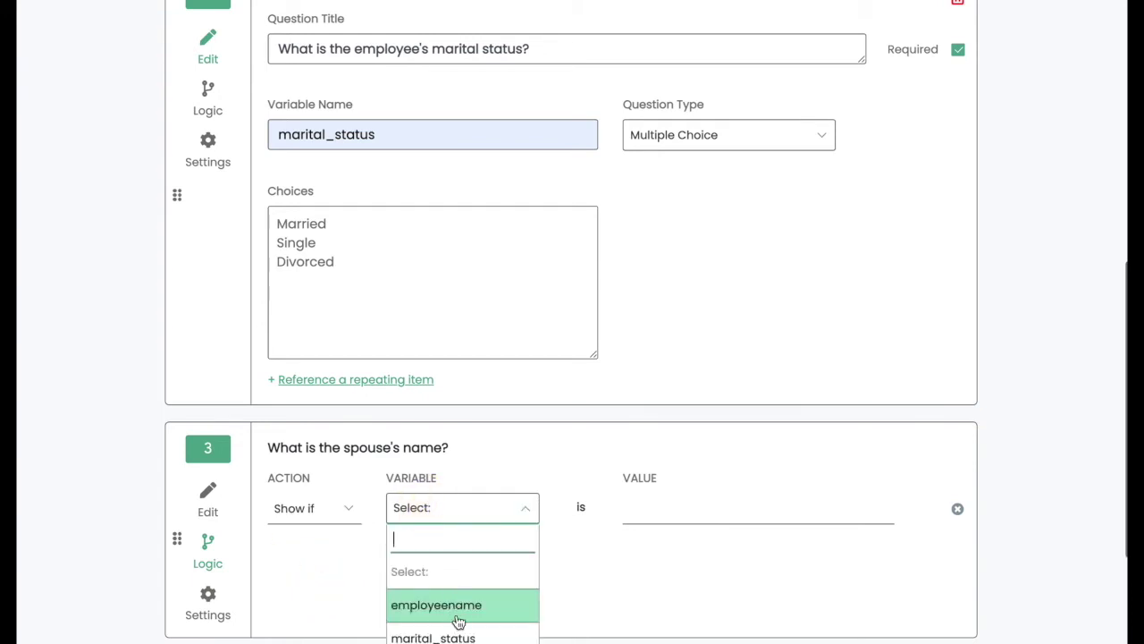
click(460, 637)
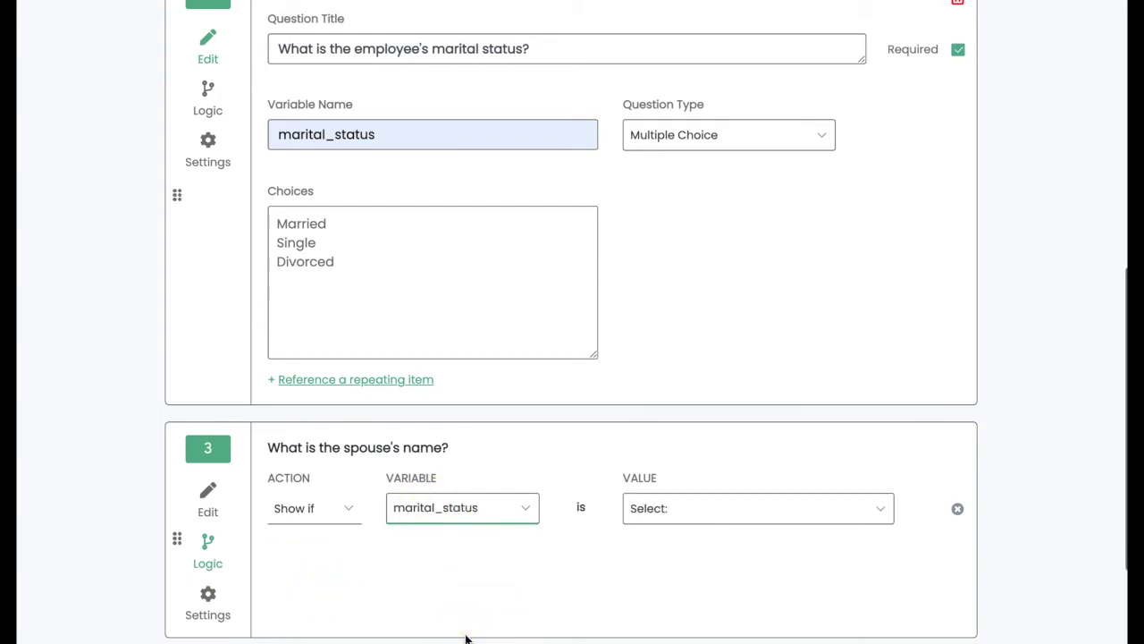
click(679, 517)
click(688, 582)
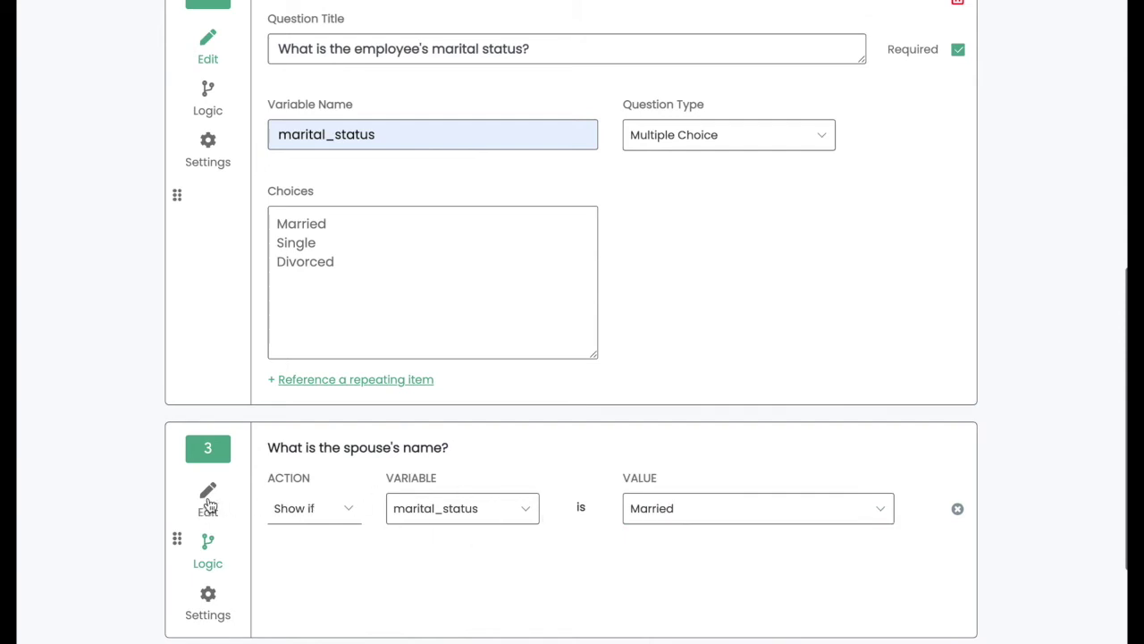
click(208, 504)
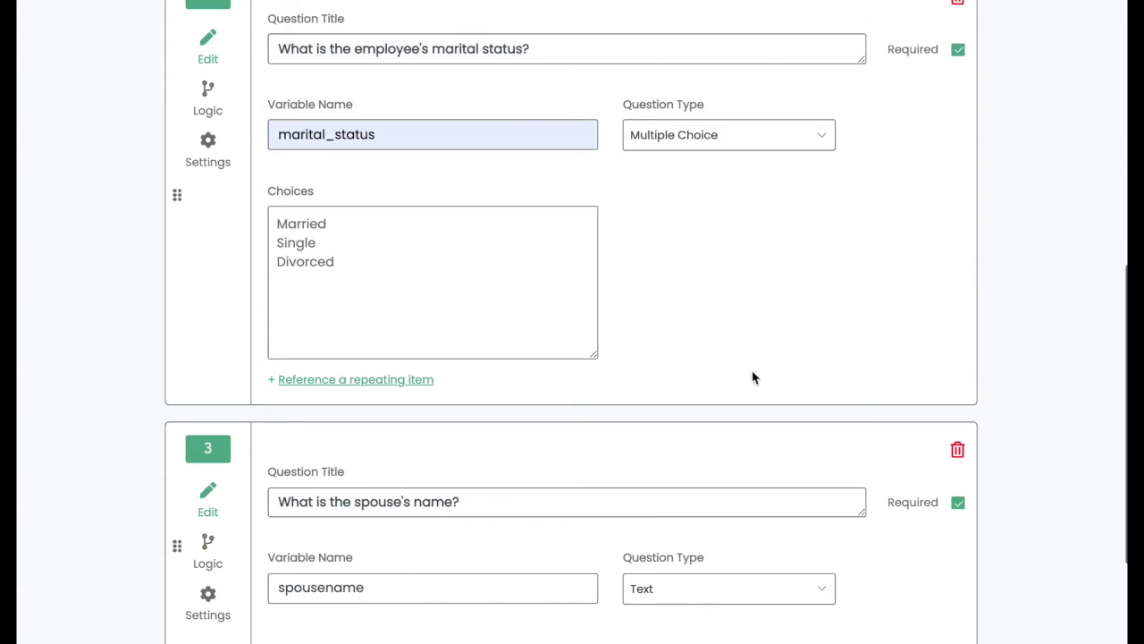
Add a second page to the workflow and insert a Text question on it.
scroll(754, 378, up, 2)
scroll(753, 378, down, 5)
click(252, 586)
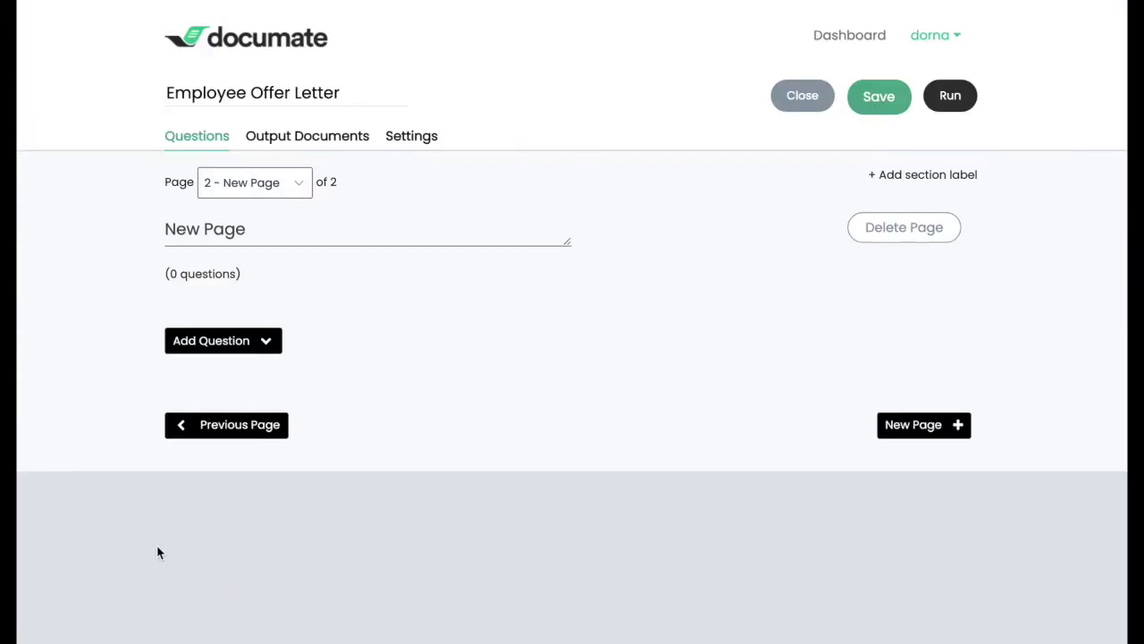
click(260, 340)
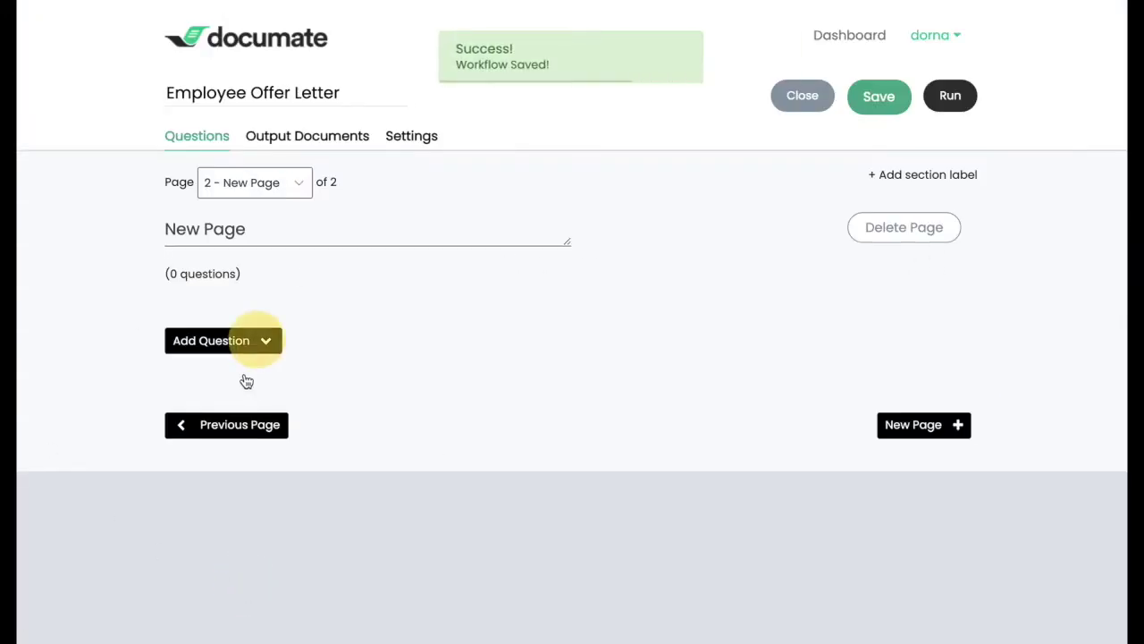
click(235, 411)
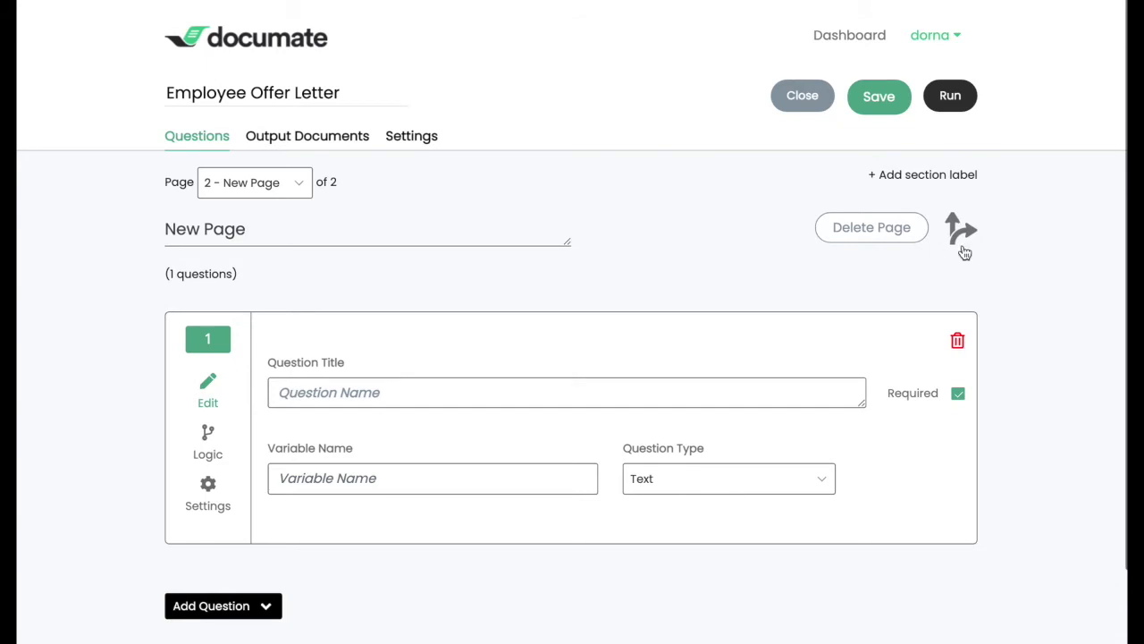
Change the new page's question type to Repeating item and title the page Repeating Item Demo.
click(958, 234)
click(659, 480)
scroll(707, 534, down, 5)
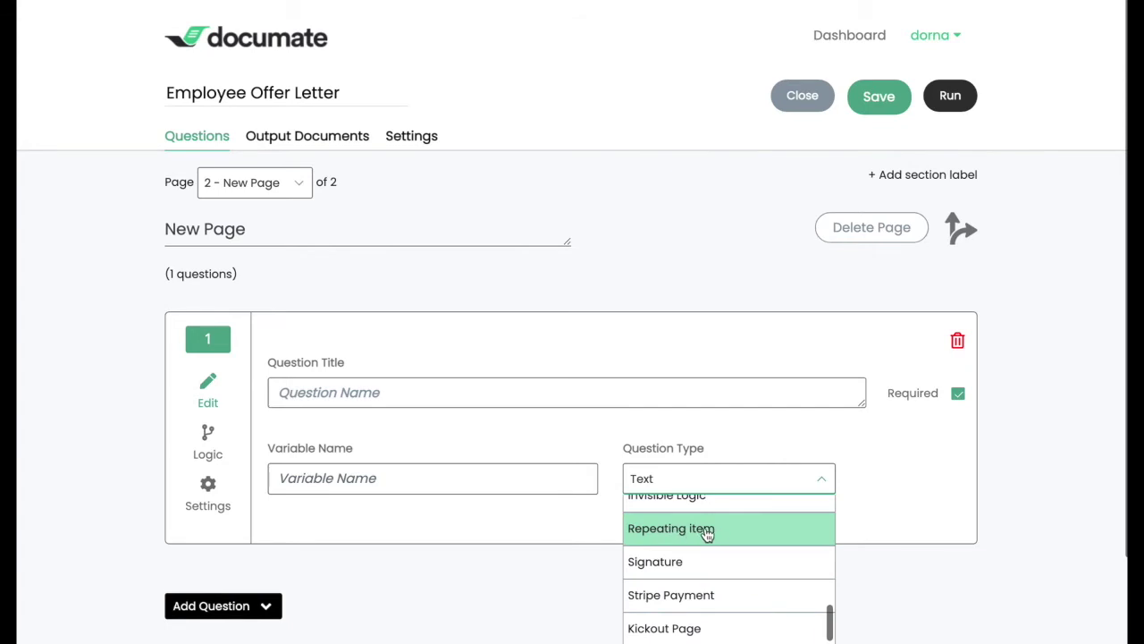
click(707, 532)
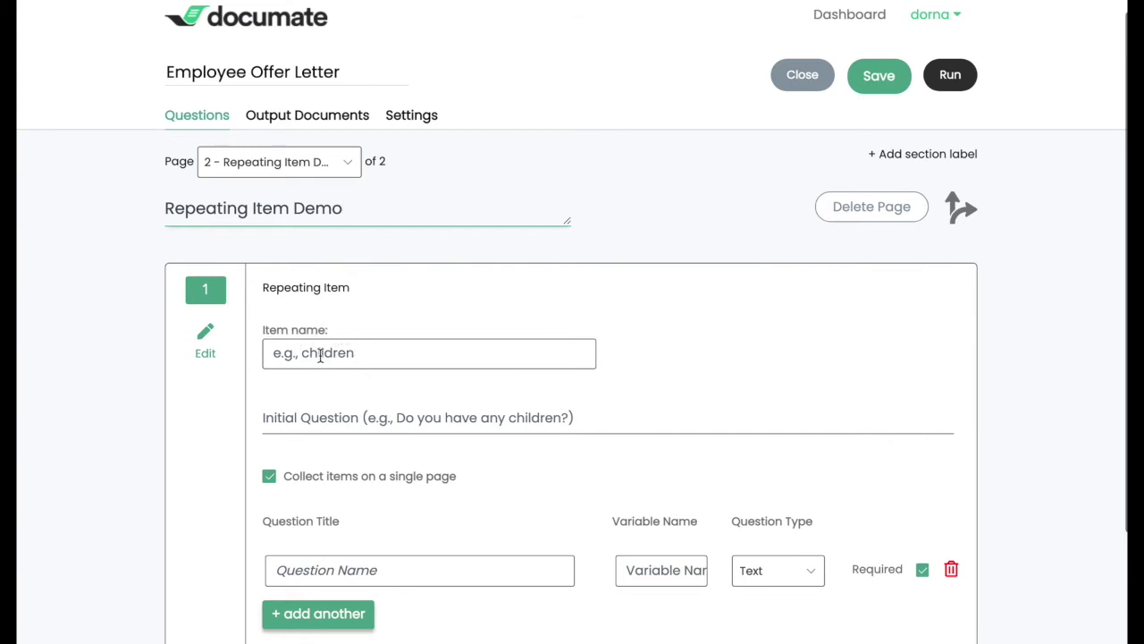
Name the repeating item children and set its initial question to "Do you have any children?".
click(319, 354)
click(565, 393)
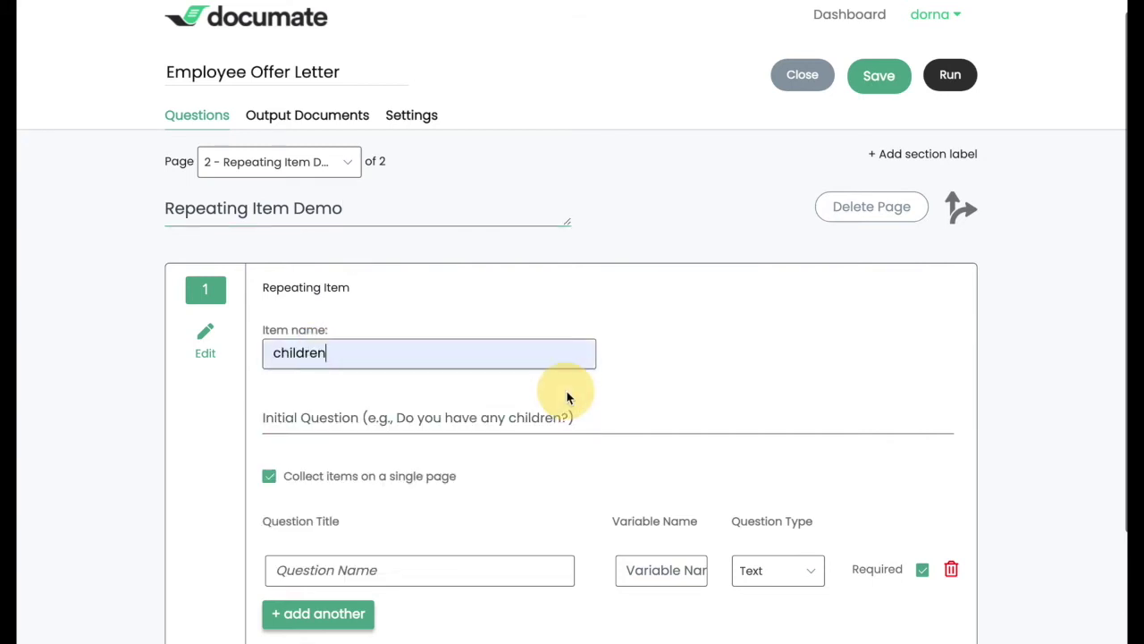
click(448, 417)
text(Do you have any children?)
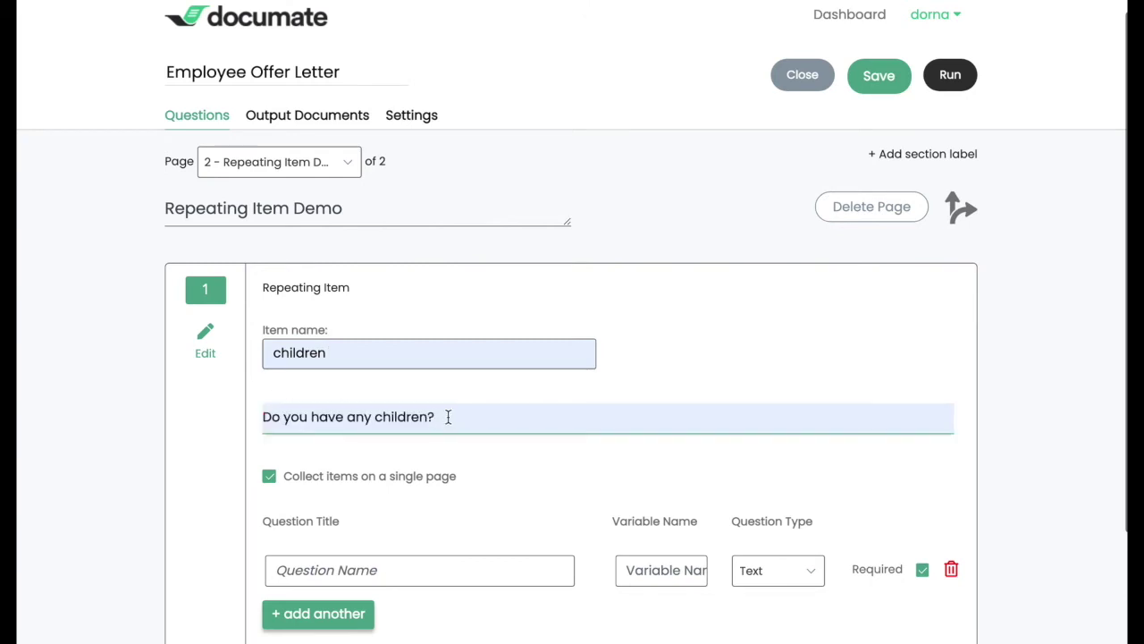
Add the repeating item's questions "Child name" as Text with variable childname and "Child date of birth" as Date with variable childdob.
scroll(539, 483, down, 2)
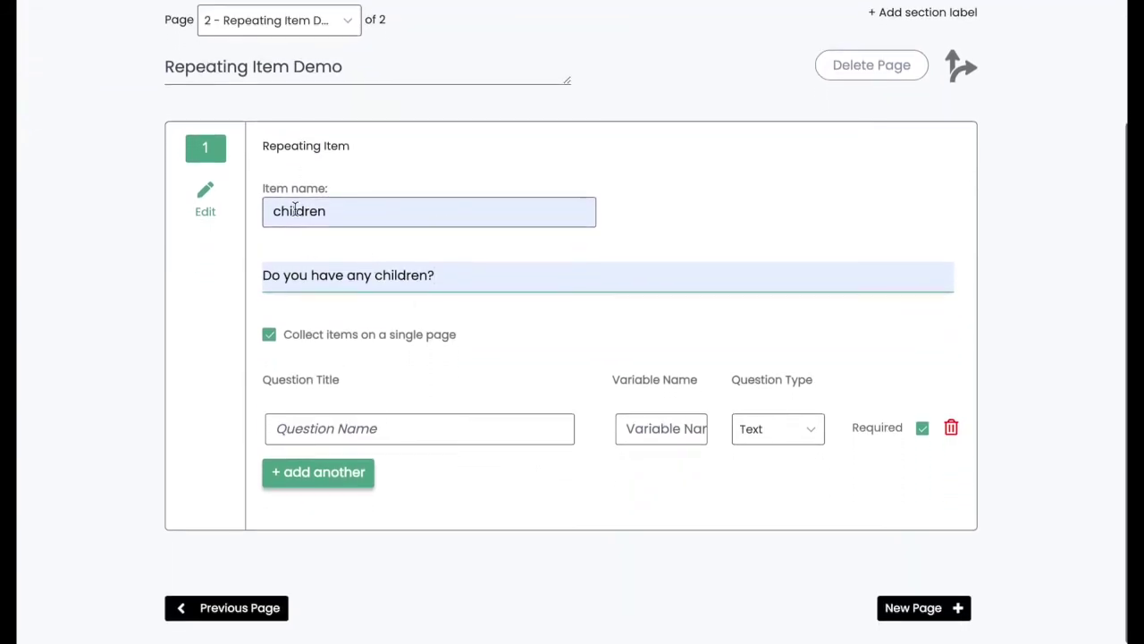
click(340, 431)
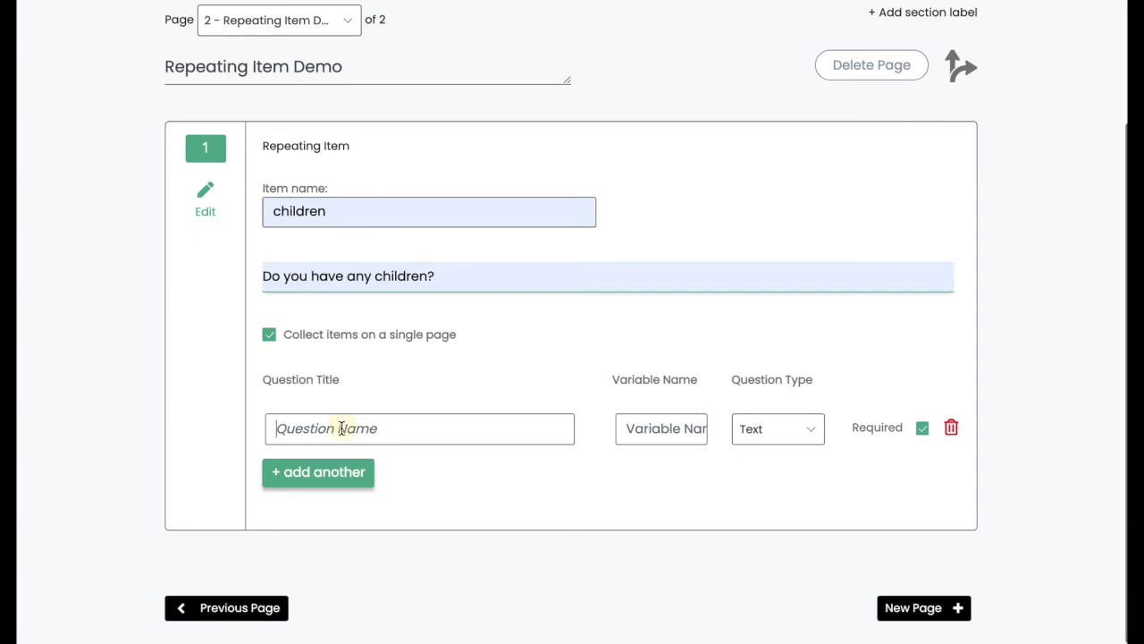
text(Child nam)
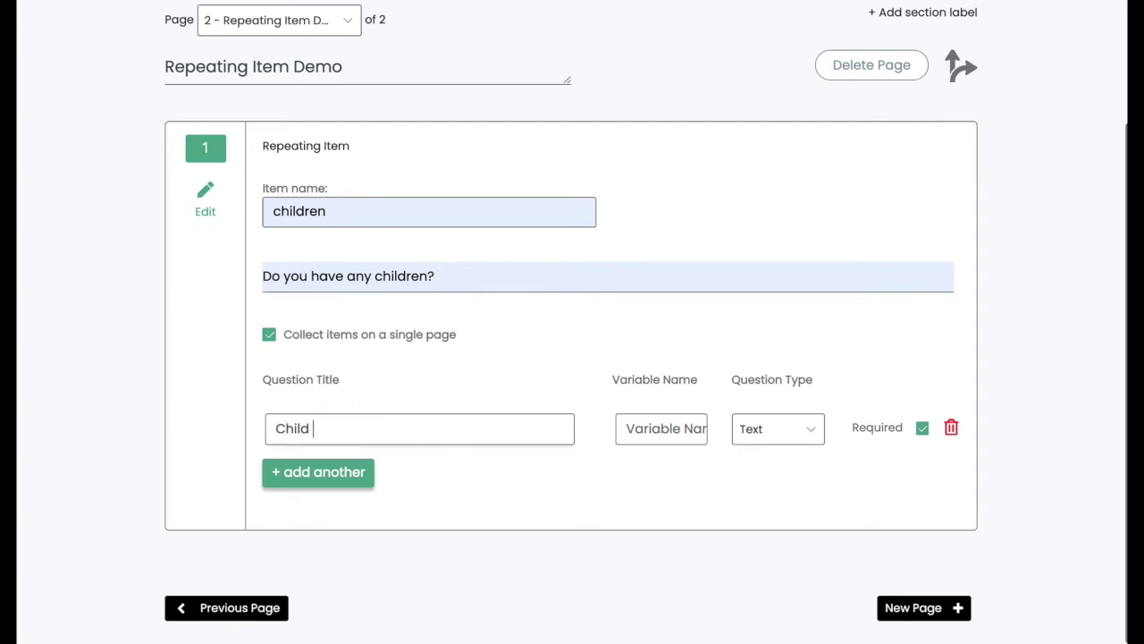
text(e)
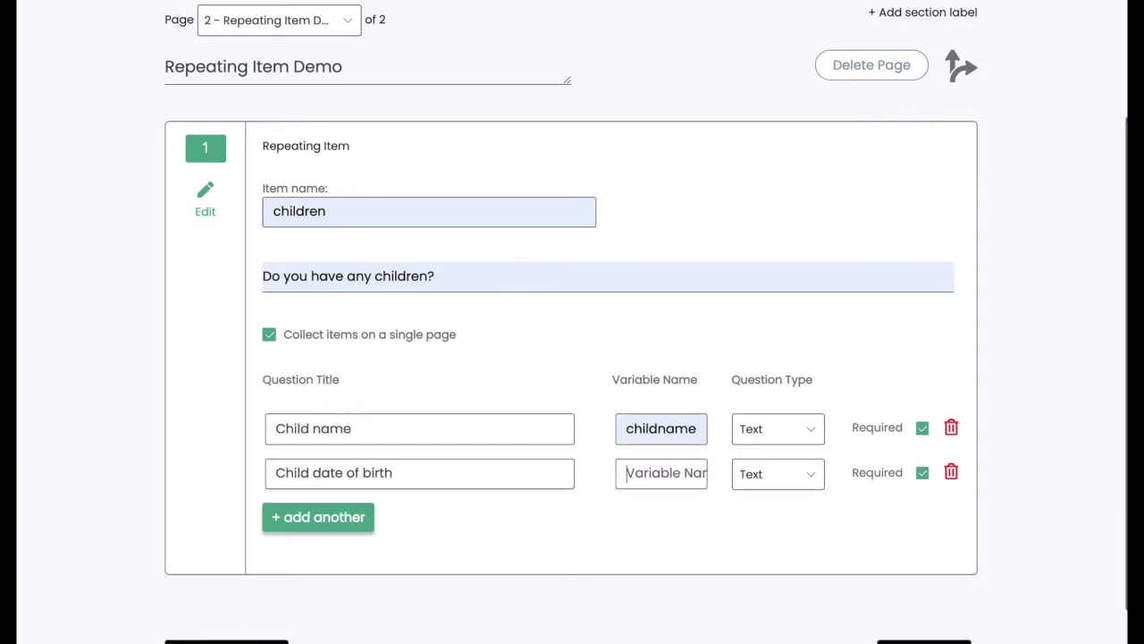
click(661, 472)
text(childdob)
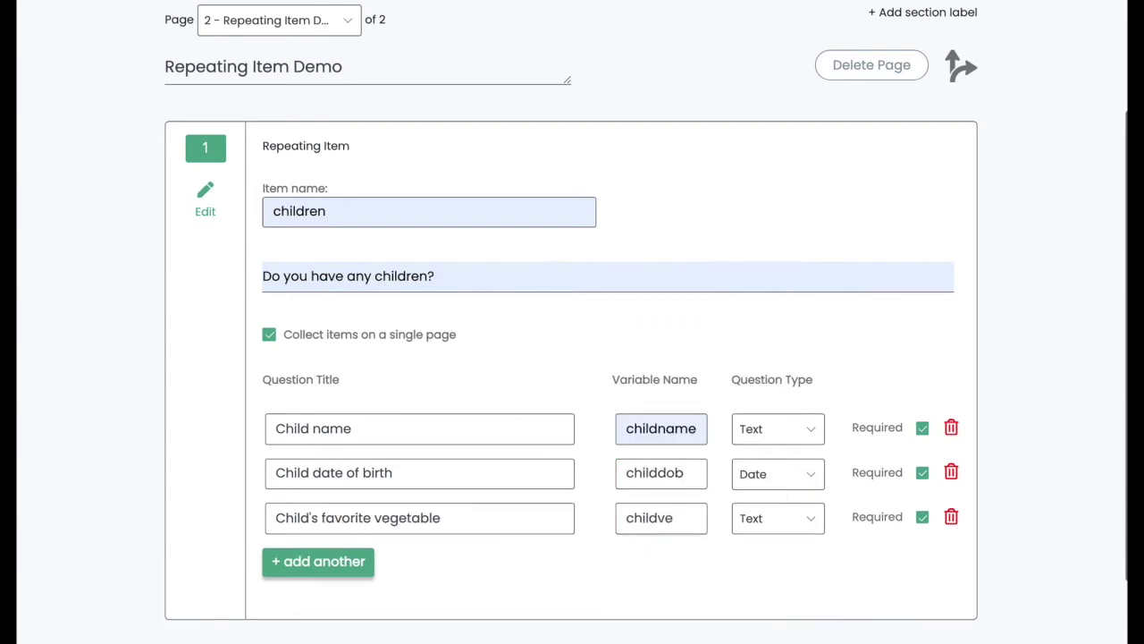
Add a Multiple Choice question "Child's favorite vegetable" to the repeating item, with variable childveggie and choices Broccoli and Carrots.
text(ggie)
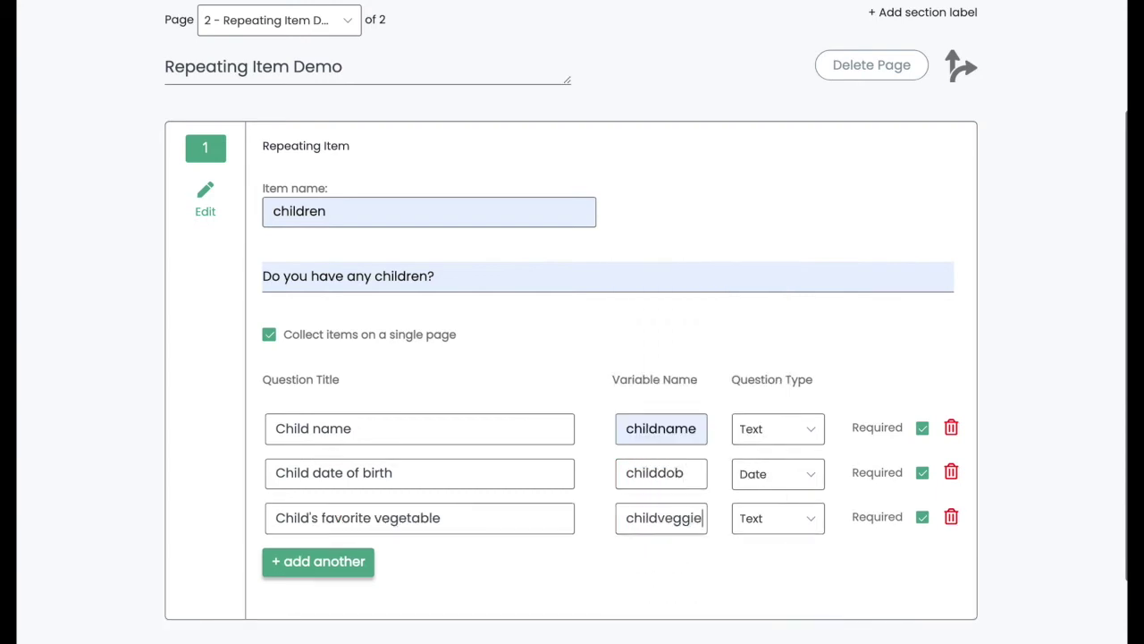
key(Tab)
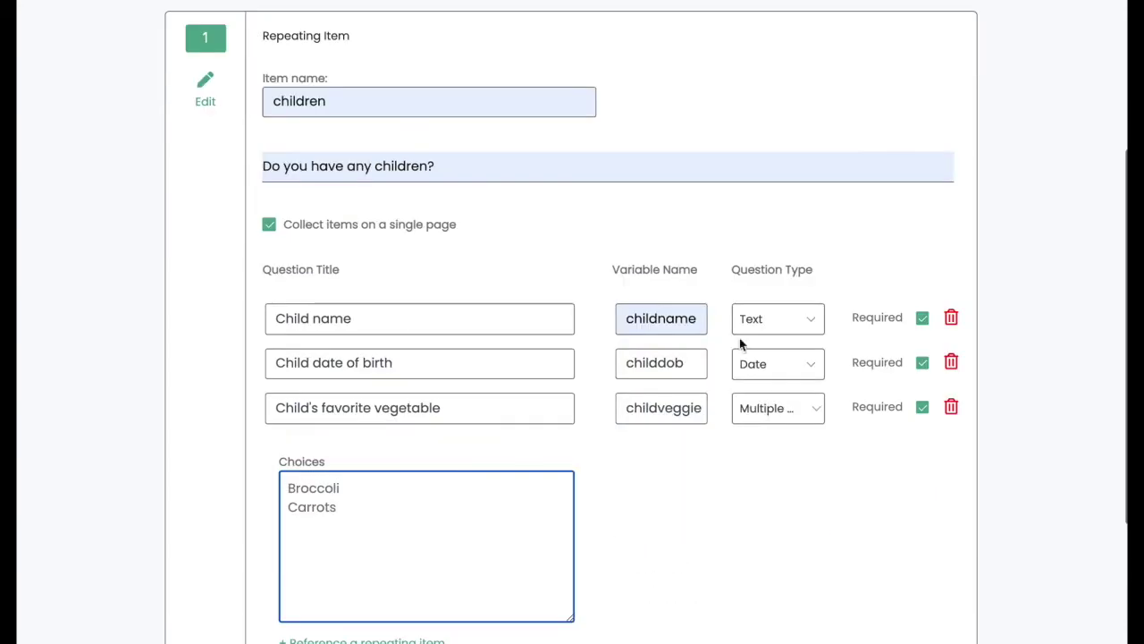
scroll(521, 480, up, 2)
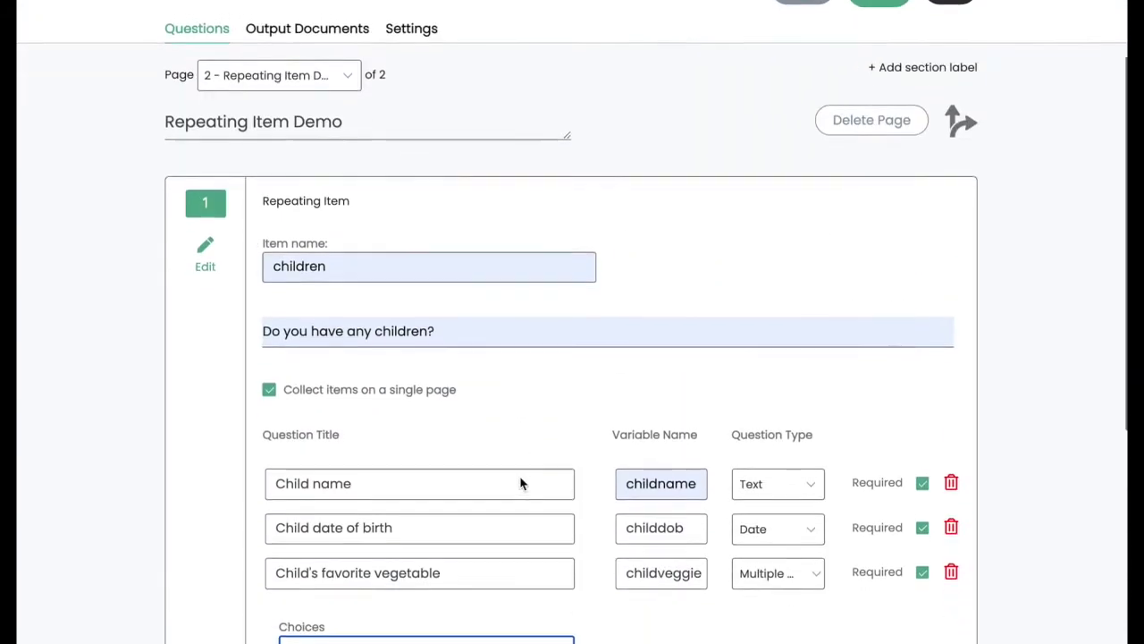
scroll(523, 480, down, 1)
scroll(519, 477, down, 1)
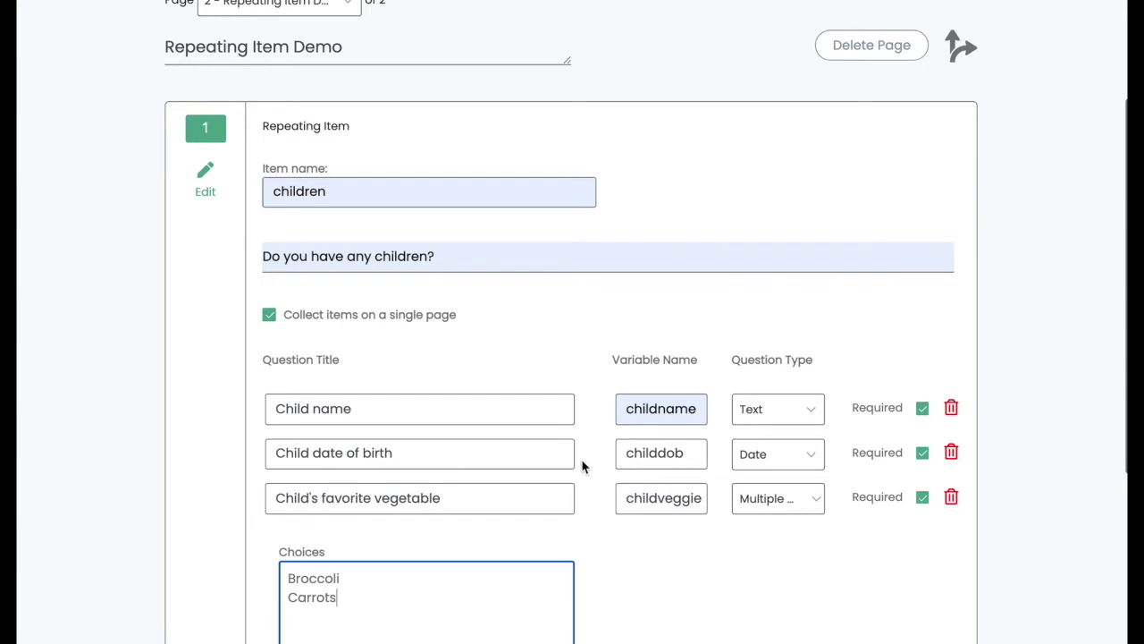
Open the Employee Offer Letter workflow's output documents from the Repeating Item Demo page.
scroll(767, 338, up, 2)
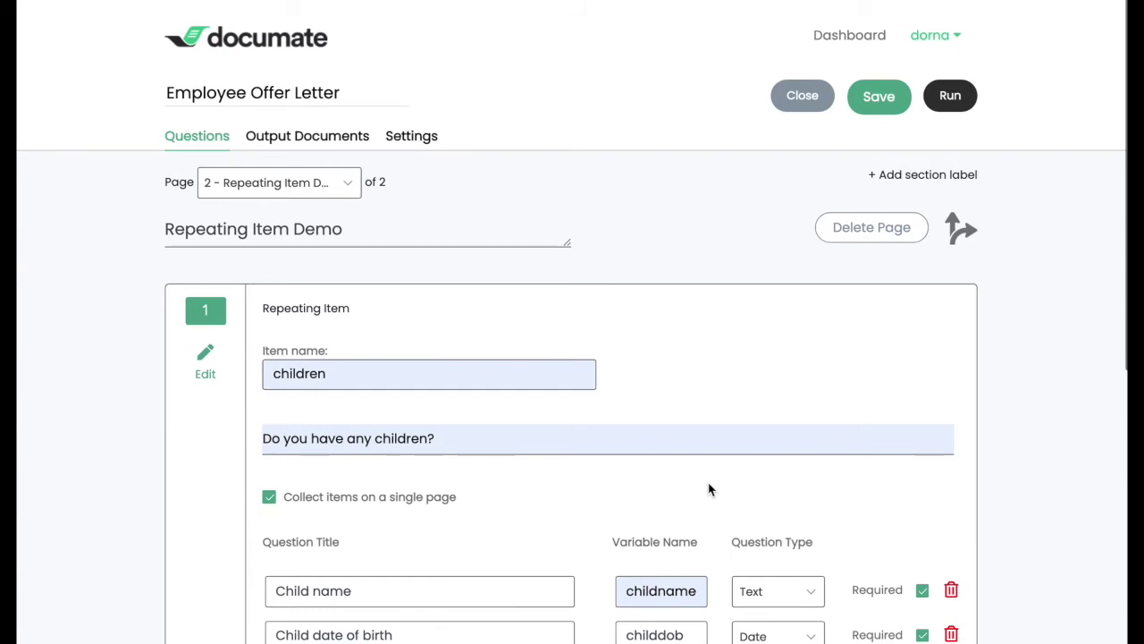
scroll(434, 494, down, 1)
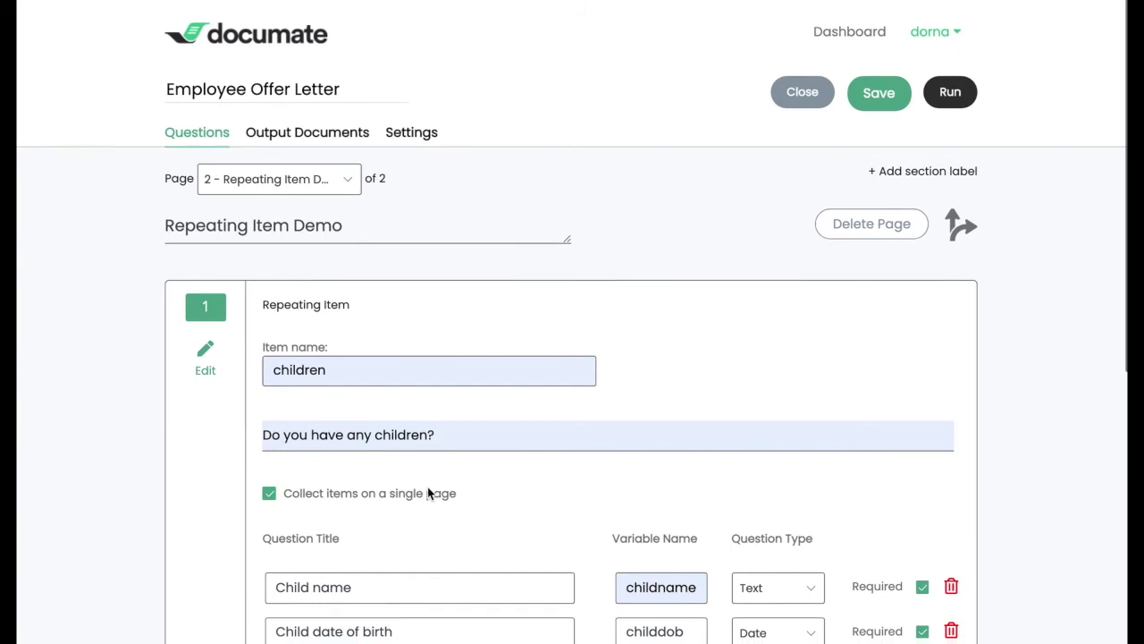
scroll(472, 386, up, 1)
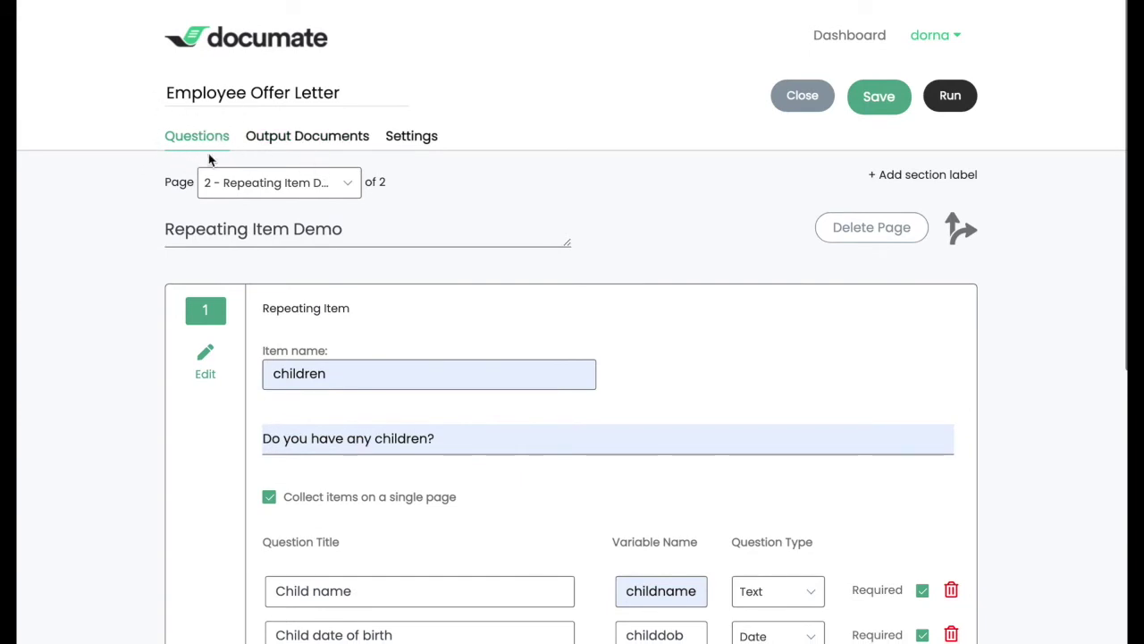
click(331, 139)
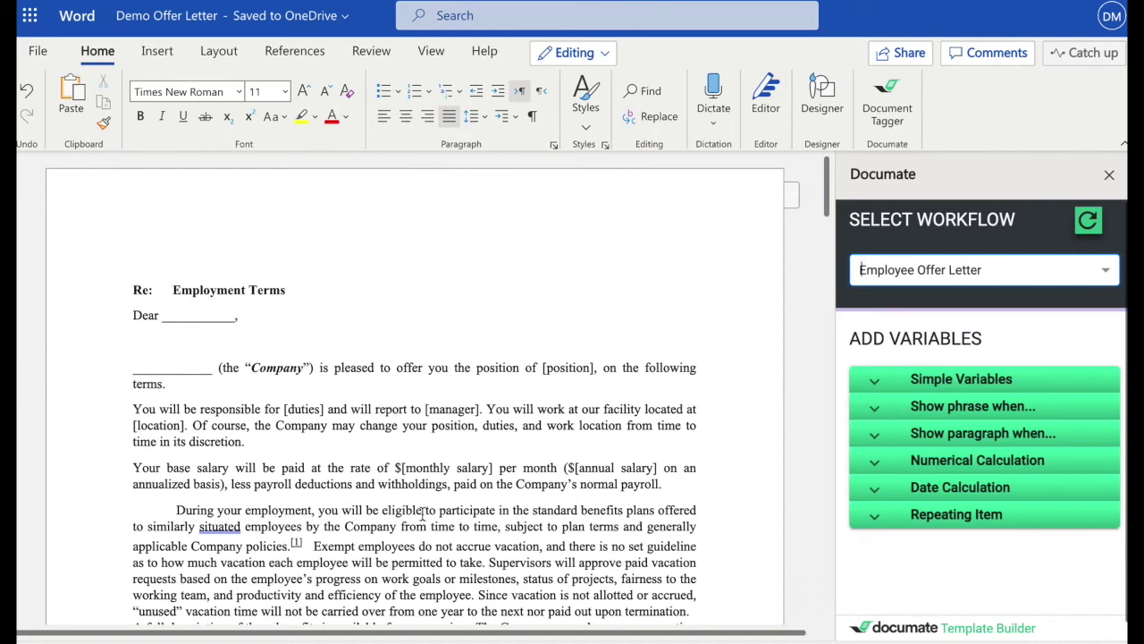
In the Demo Offer Letter in Word, replace the blank after "Dear" with the simple variable employeename in Standard format.
scroll(654, 526, down, 2)
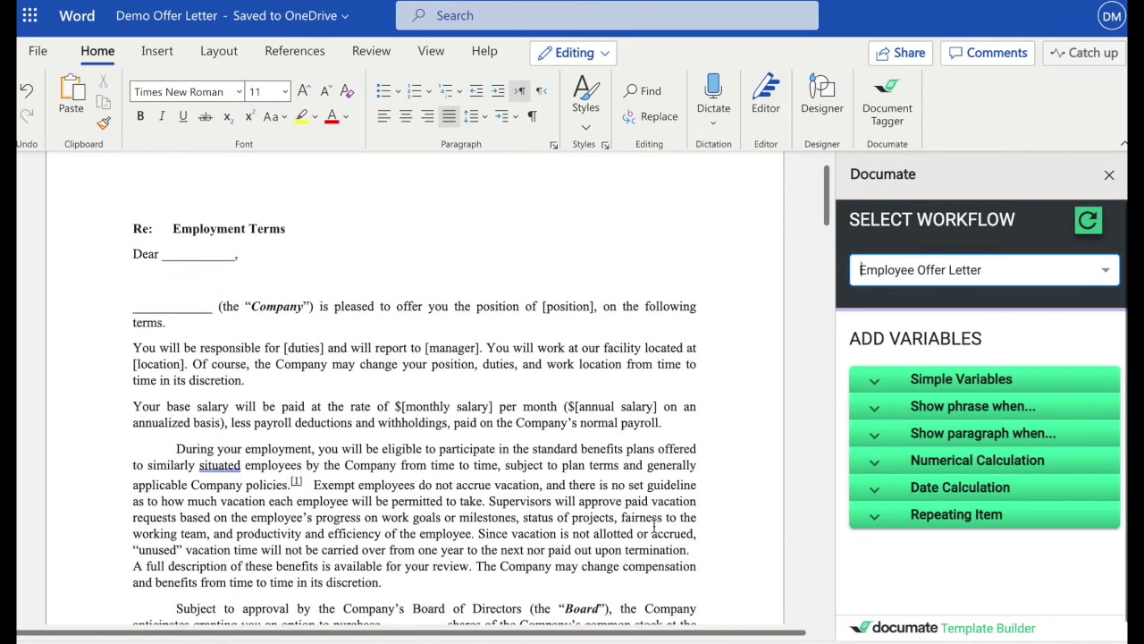
scroll(648, 526, down, 1)
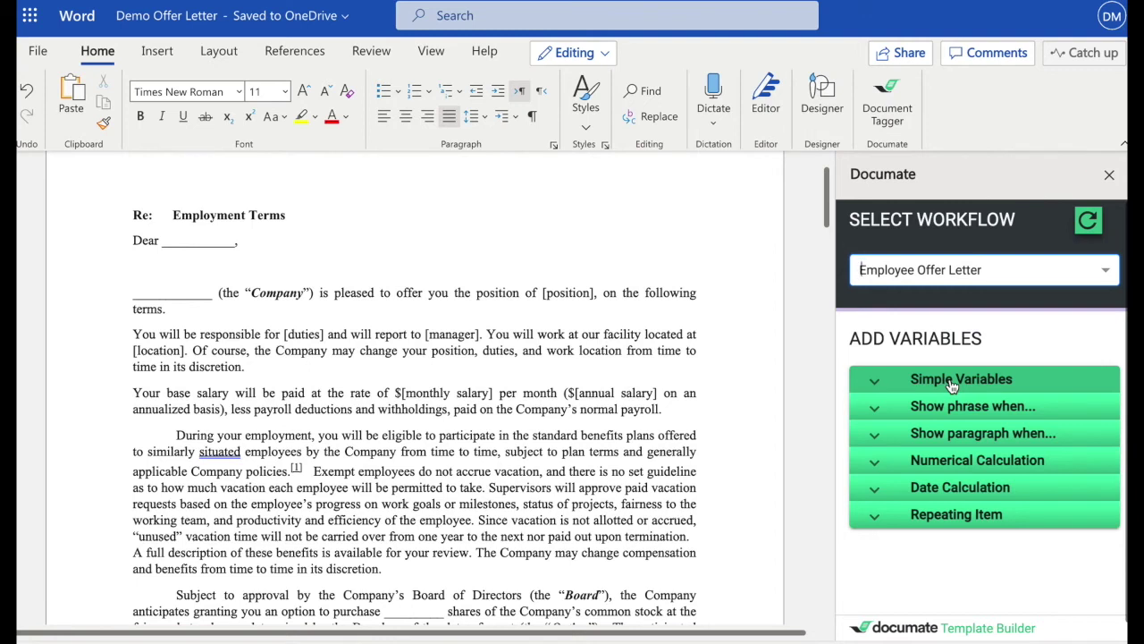
click(1012, 388)
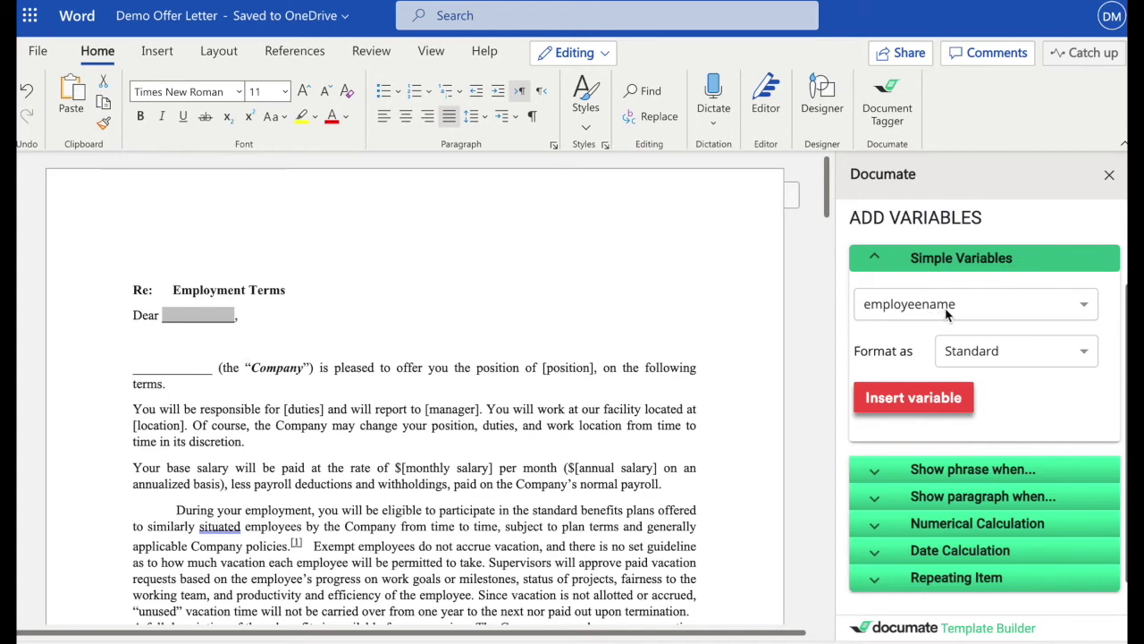
click(230, 315)
drag(234, 314, 164, 320)
key(Delete)
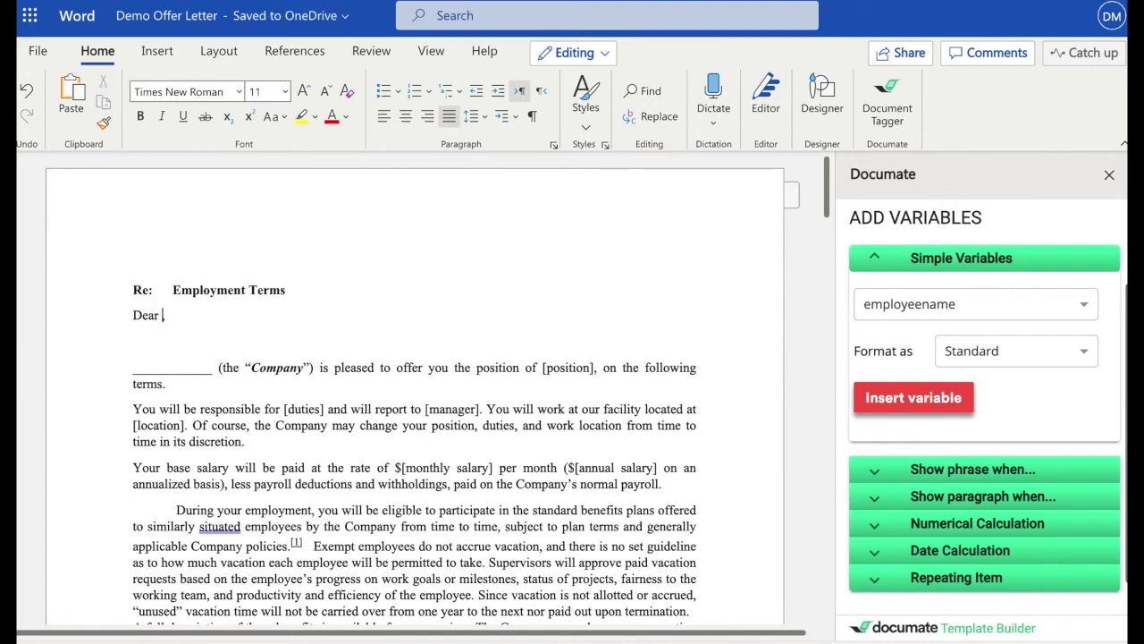
click(934, 399)
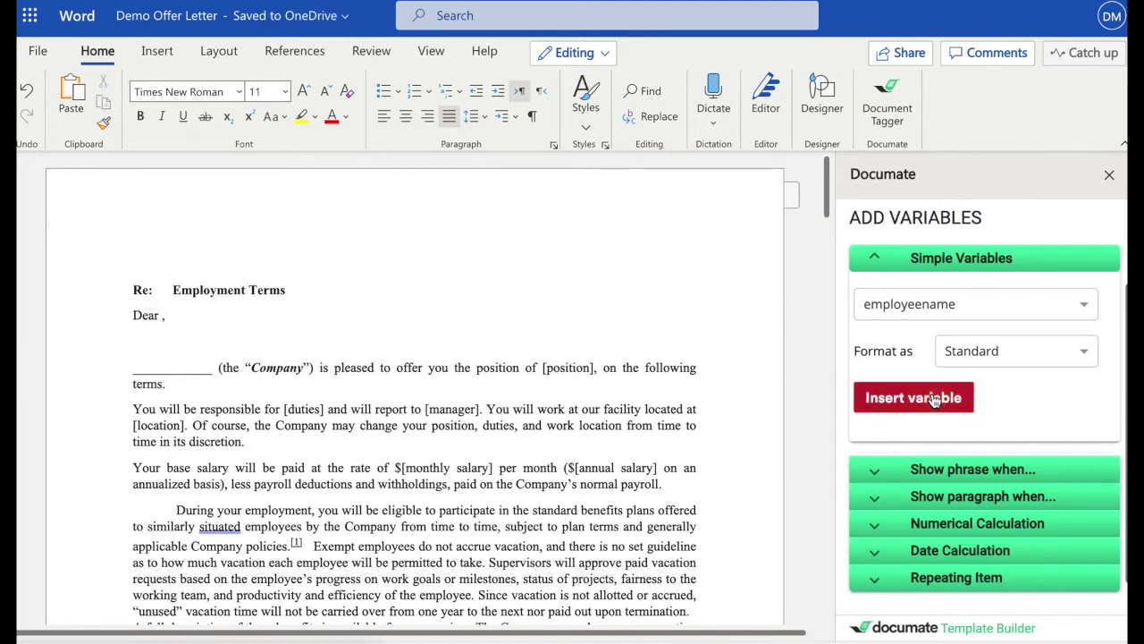
click(436, 333)
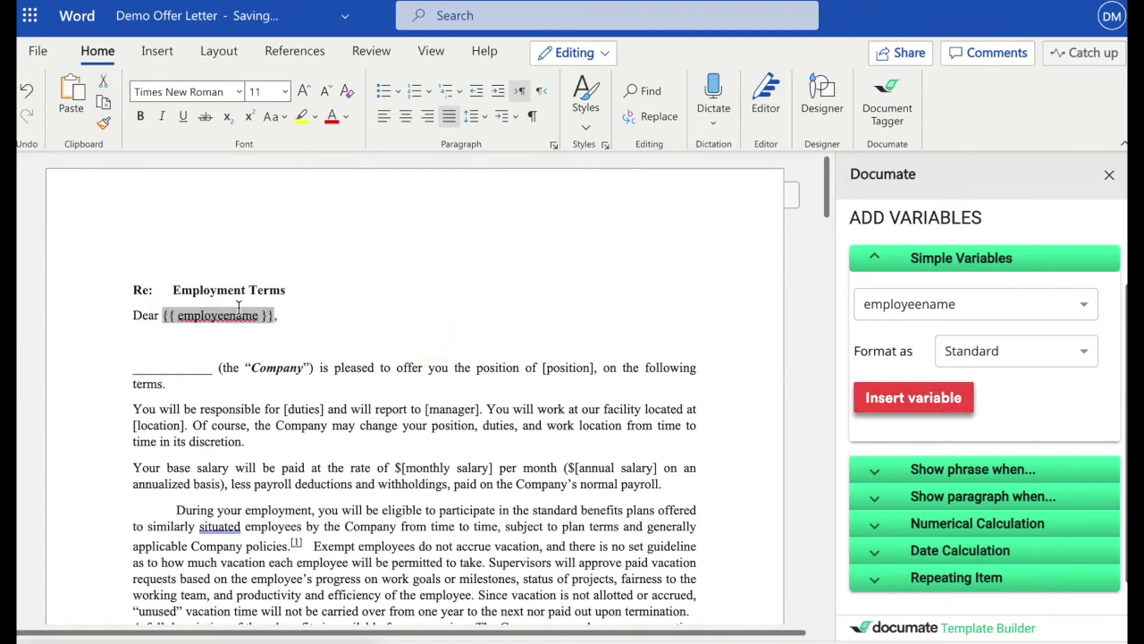
Insert the employeename variable on a new line above "Re: Employment Terms".
click(132, 289)
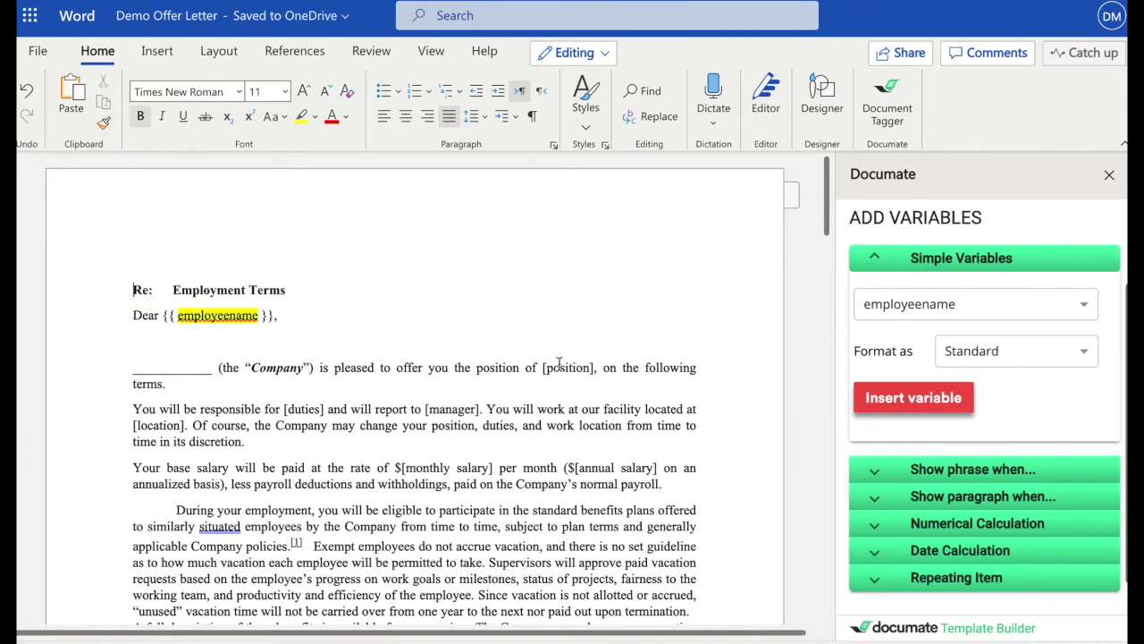
key(Return)
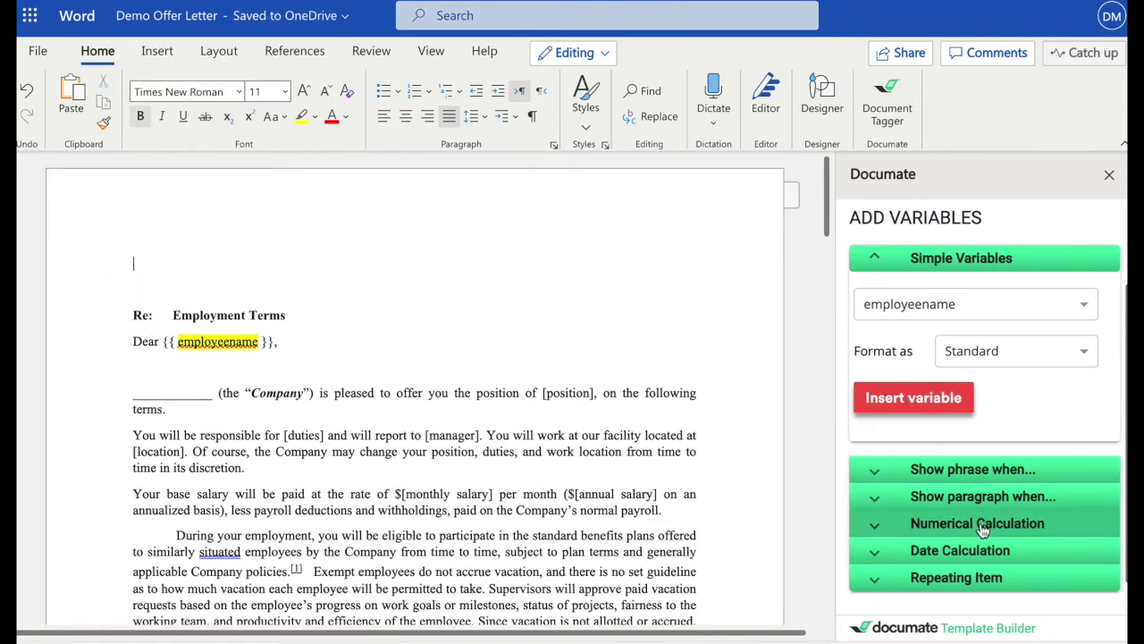
click(912, 397)
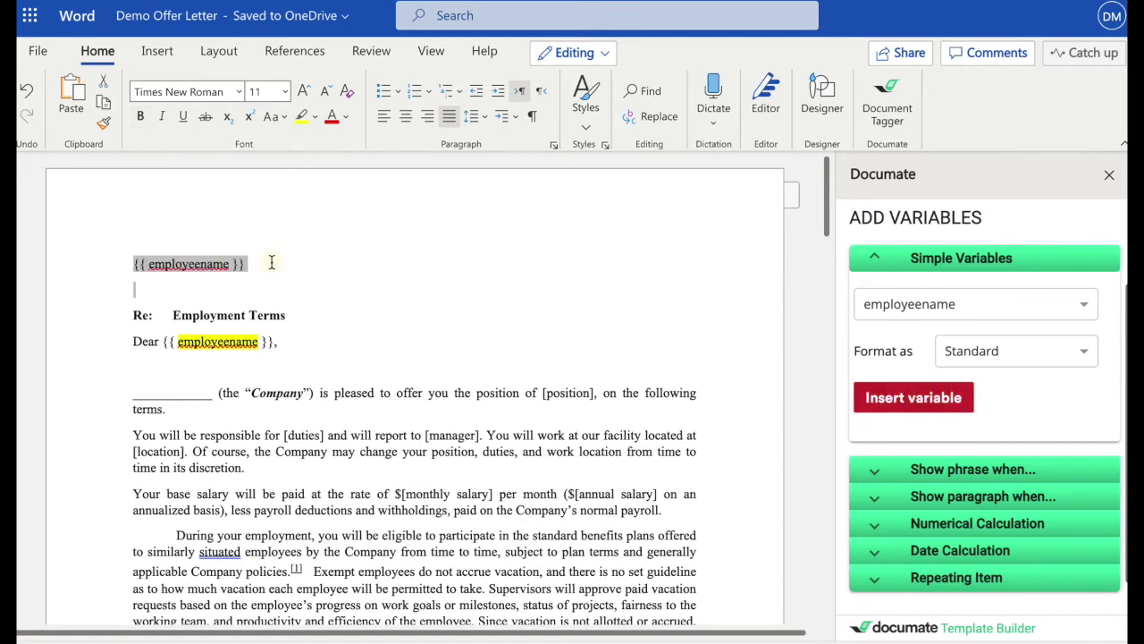
Add the streetaddress and citystatezip variables on separate lines below employeename in the address block.
click(950, 310)
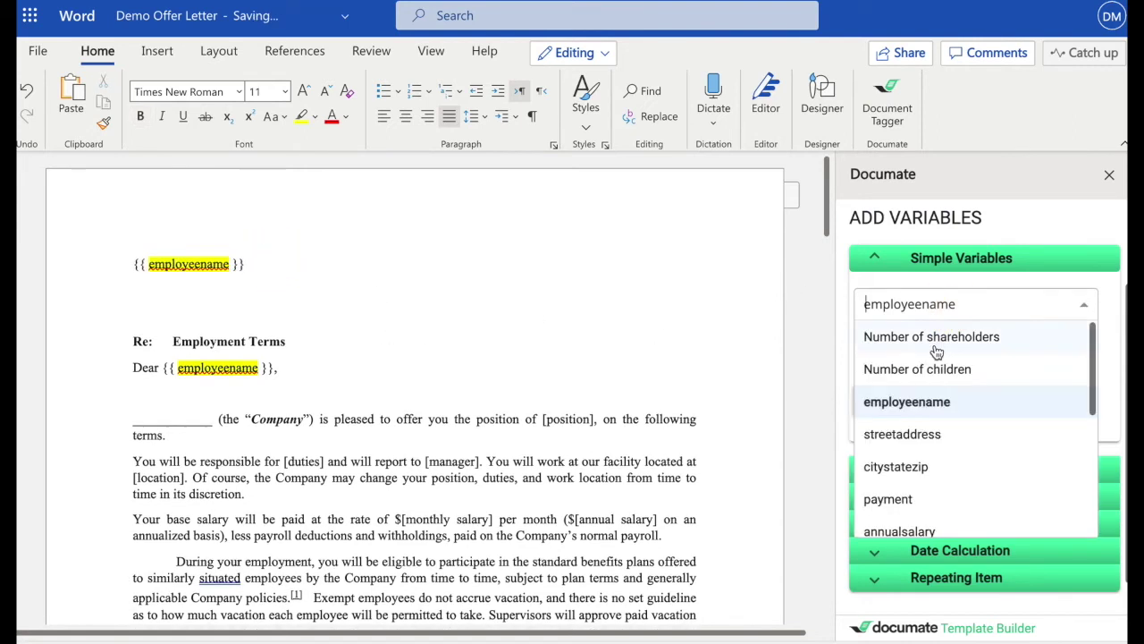
click(938, 433)
click(915, 417)
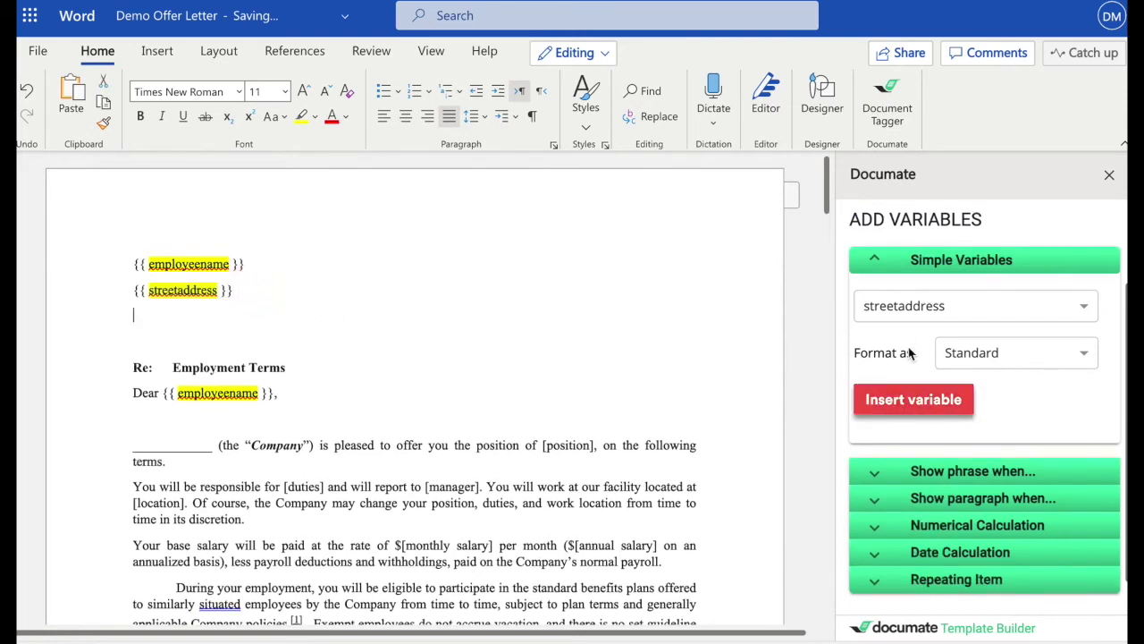
click(949, 313)
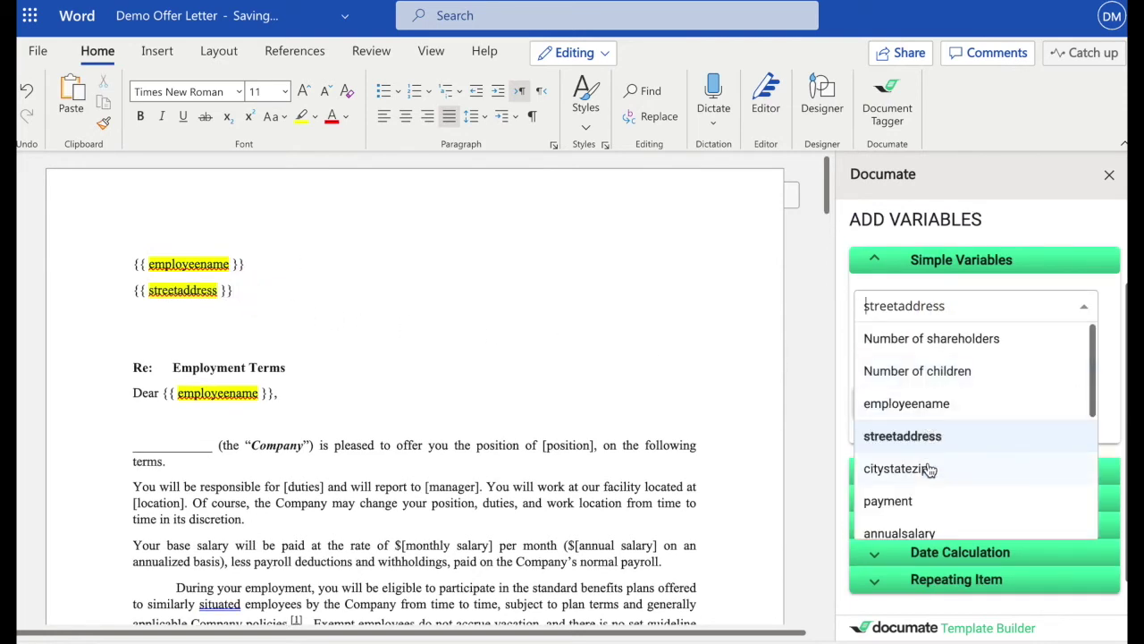
click(927, 468)
click(901, 401)
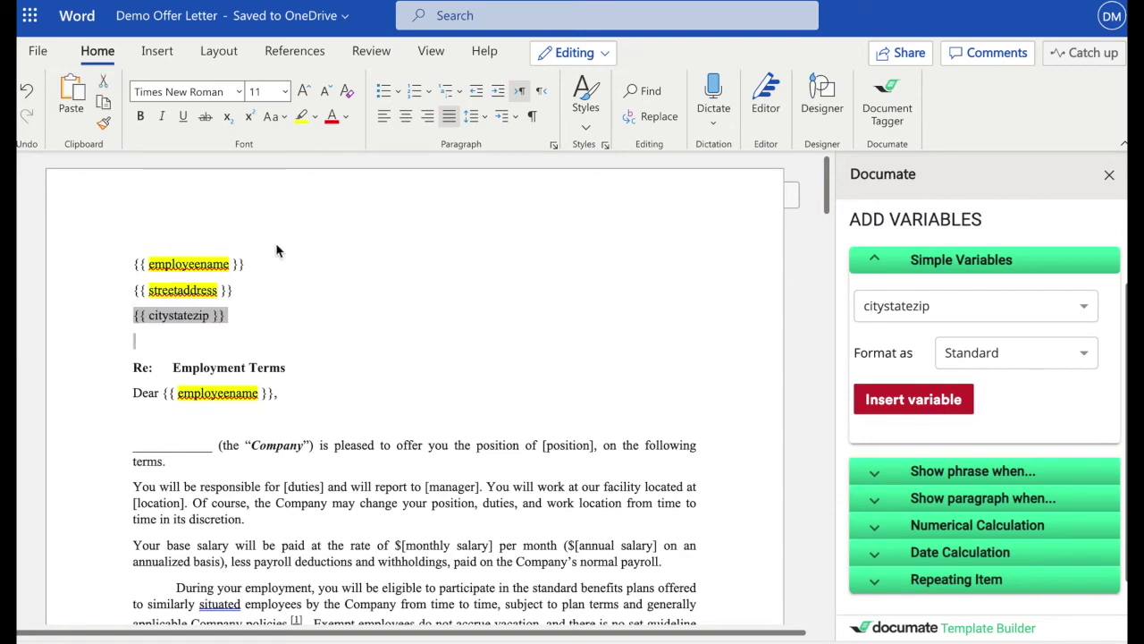
click(248, 315)
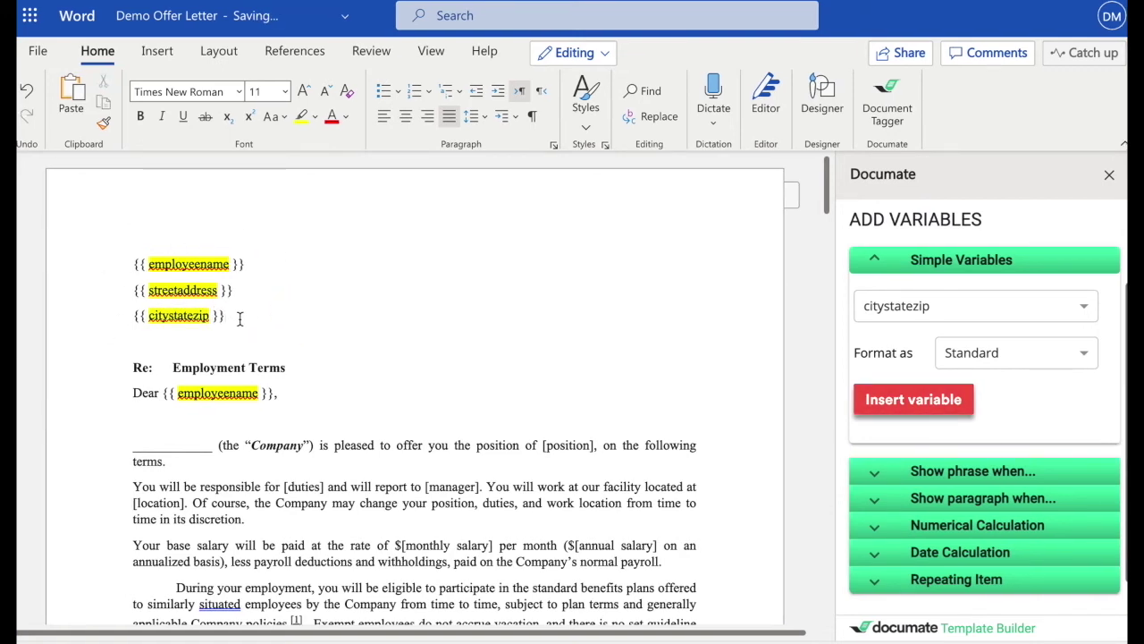
Try bold and italic formatting on the three address block variables and undo the formatting.
drag(252, 315, 96, 243)
click(140, 118)
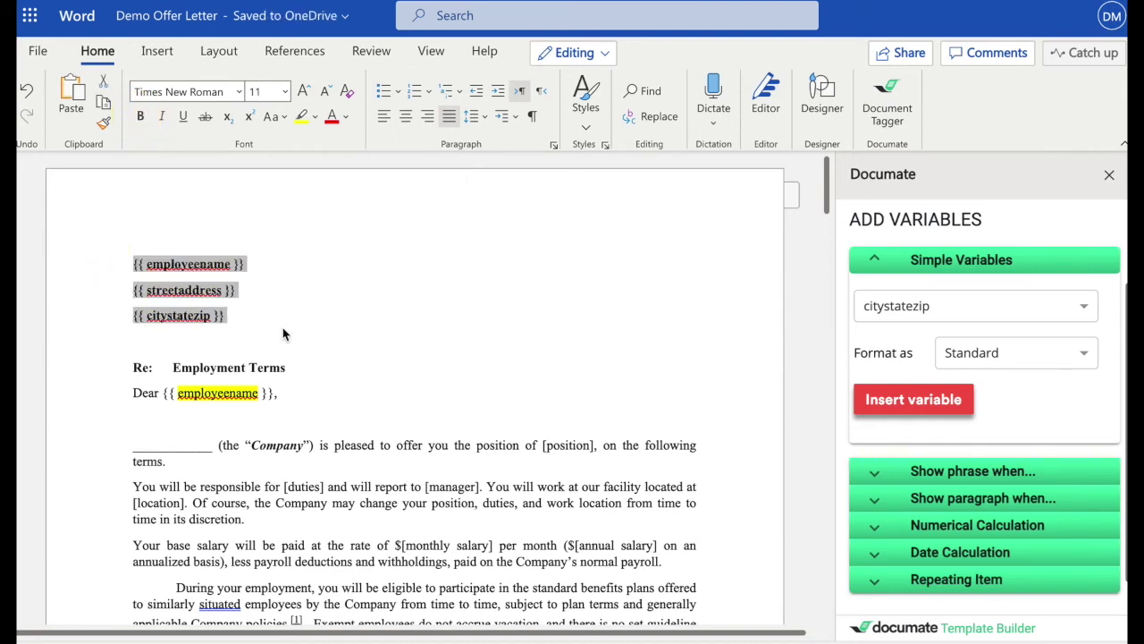
click(161, 117)
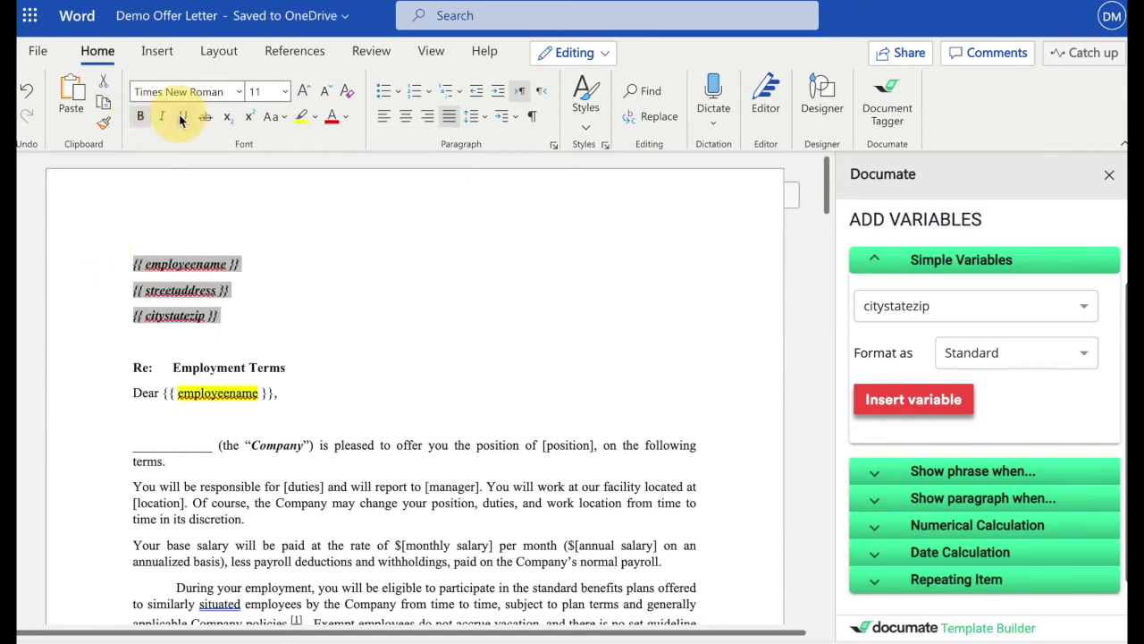
click(195, 120)
key(ctrl+z)
key(ctrl+z)
key(ctrl+z)
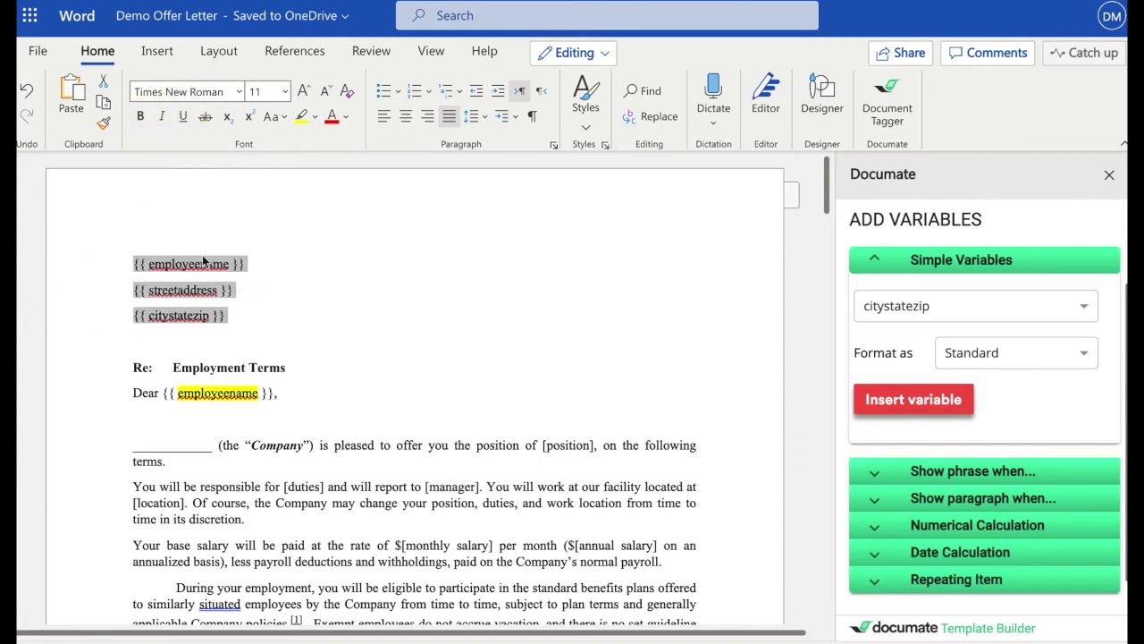
click(322, 372)
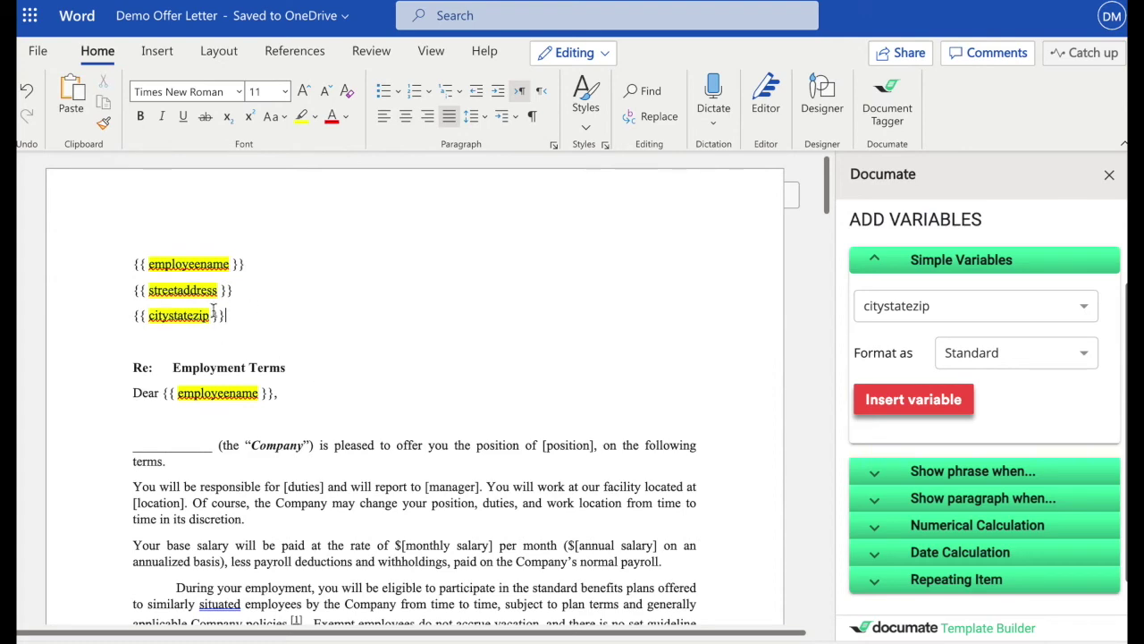
Set up a show-phrase condition of maritalstatus is Married for the sentence "Your partner will also receive benefits.".
scroll(375, 358, down, 5)
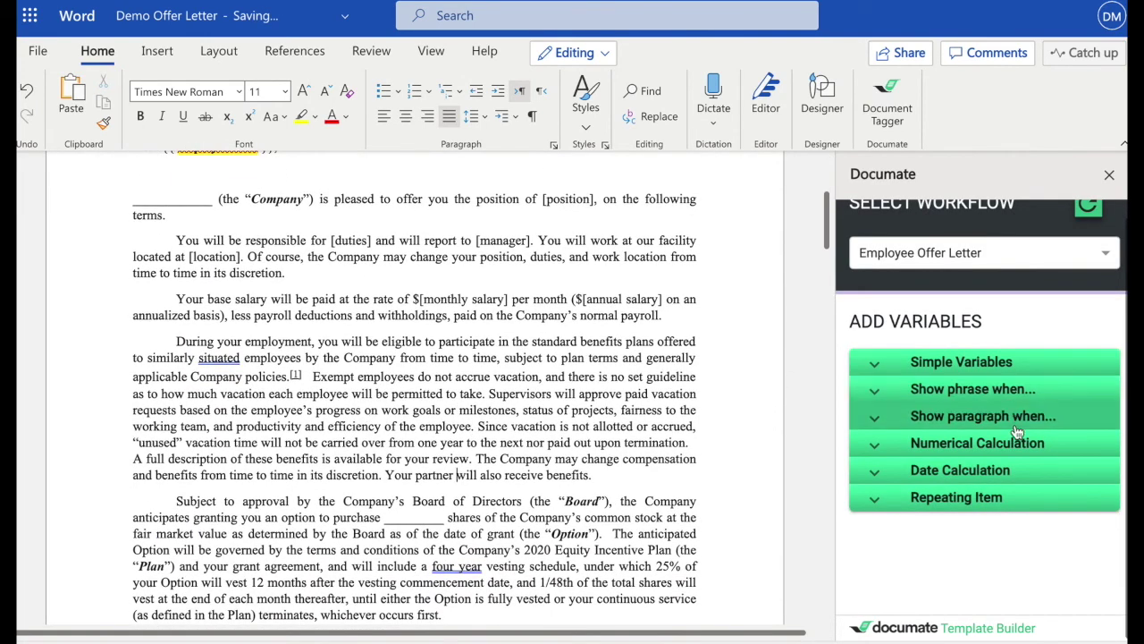
mouse_move(385, 474)
mouse_down()
mouse_move(592, 474)
mouse_move(357, 472)
mouse_move(386, 483)
mouse_up()
click(622, 476)
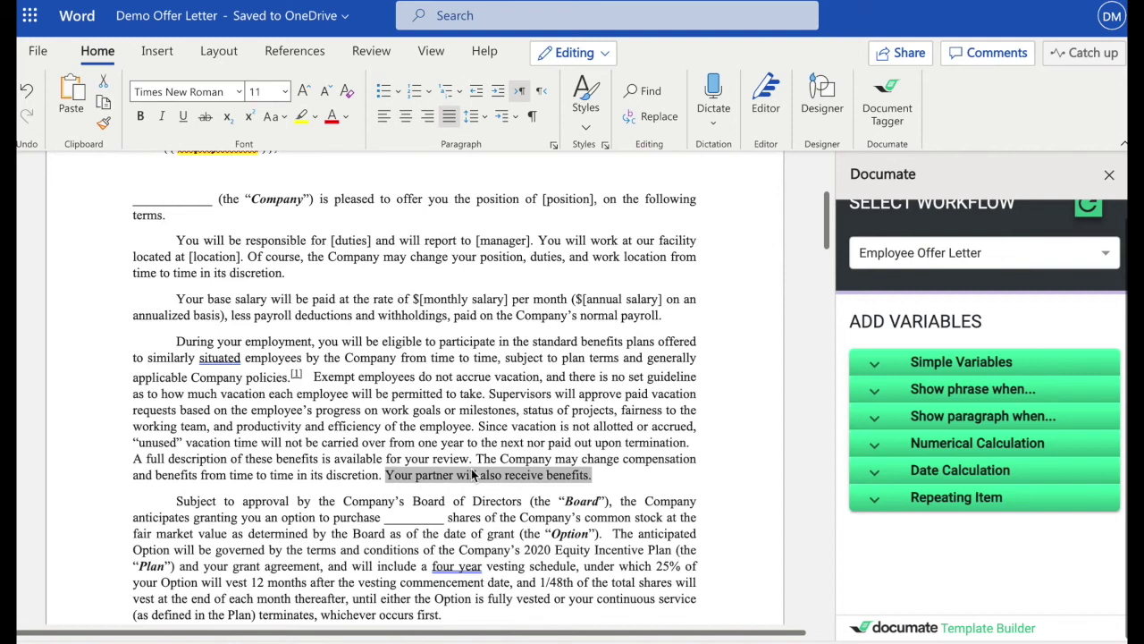
click(1001, 398)
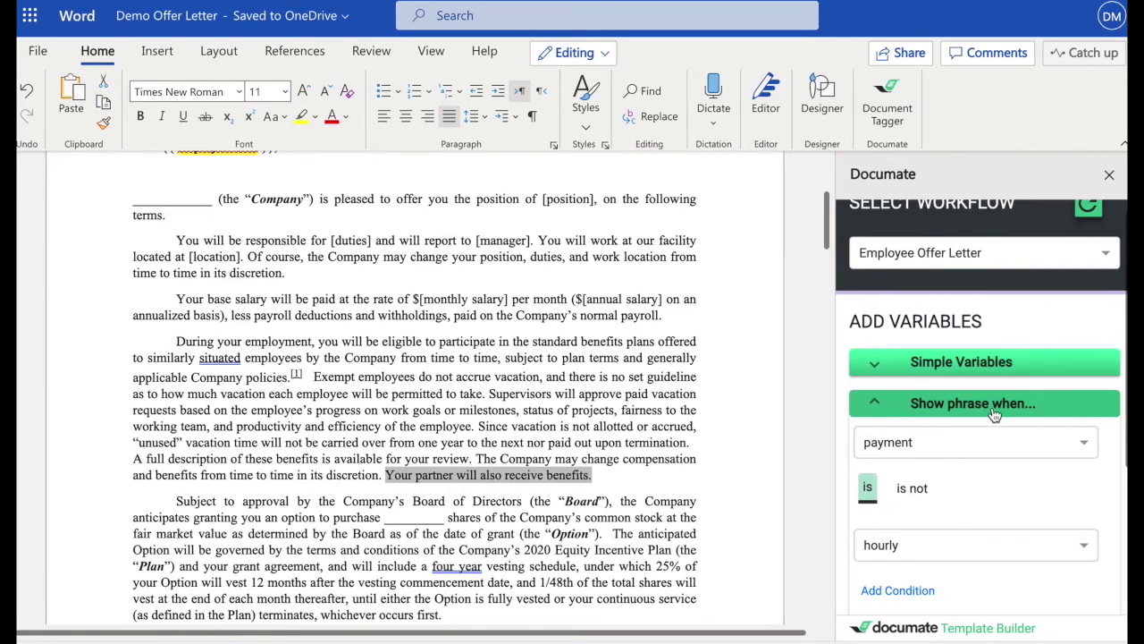
scroll(1035, 444, down, 3)
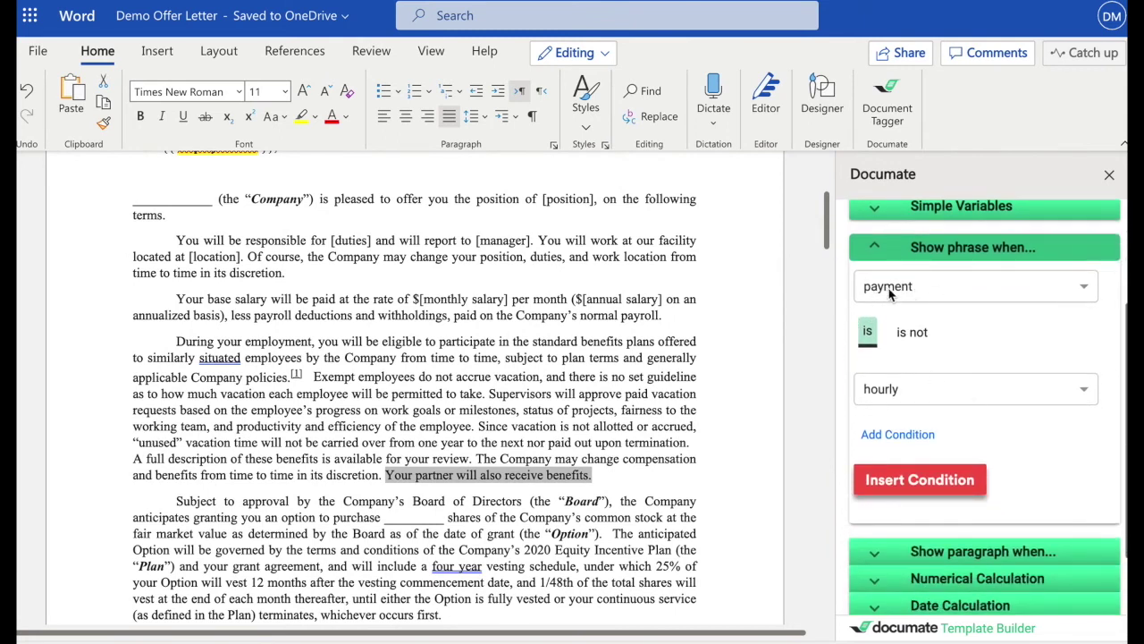
click(929, 293)
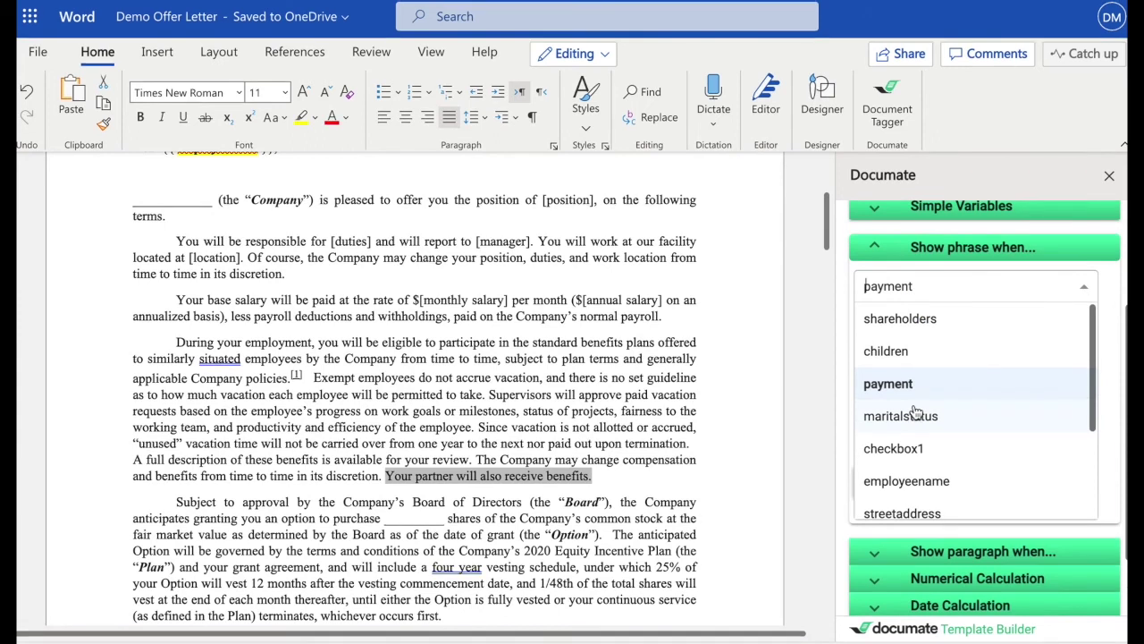
click(936, 421)
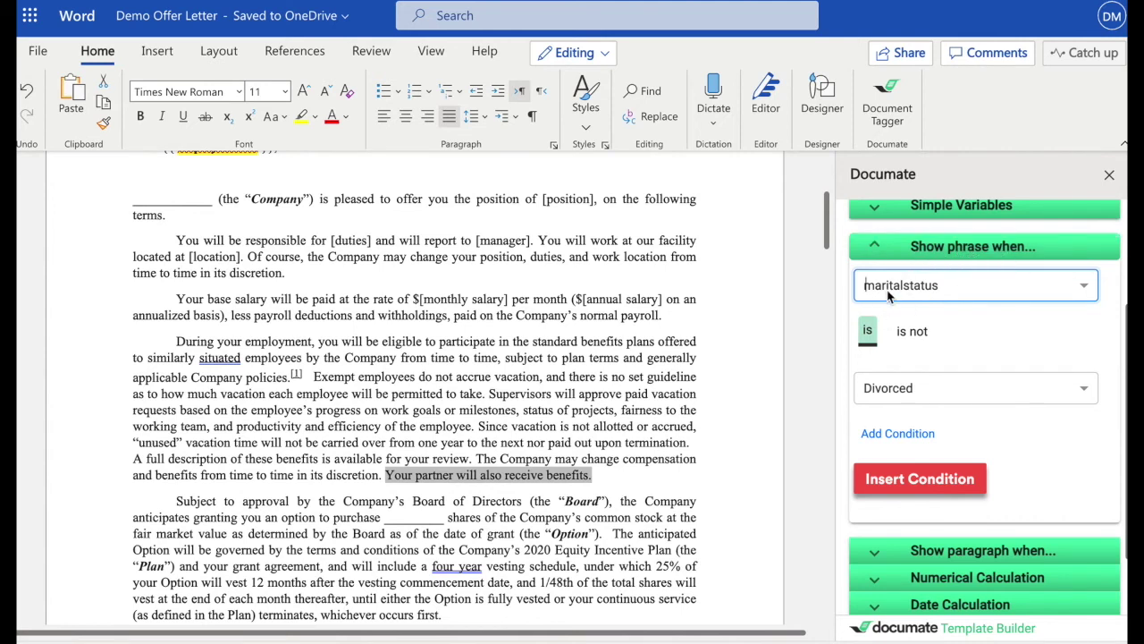
click(916, 396)
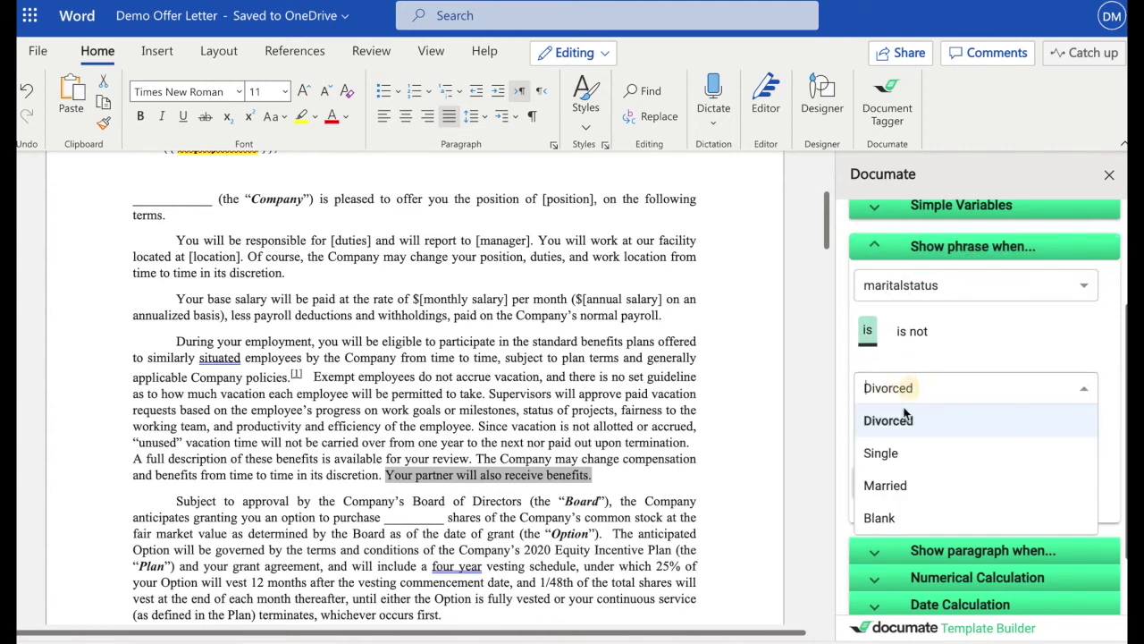
click(893, 485)
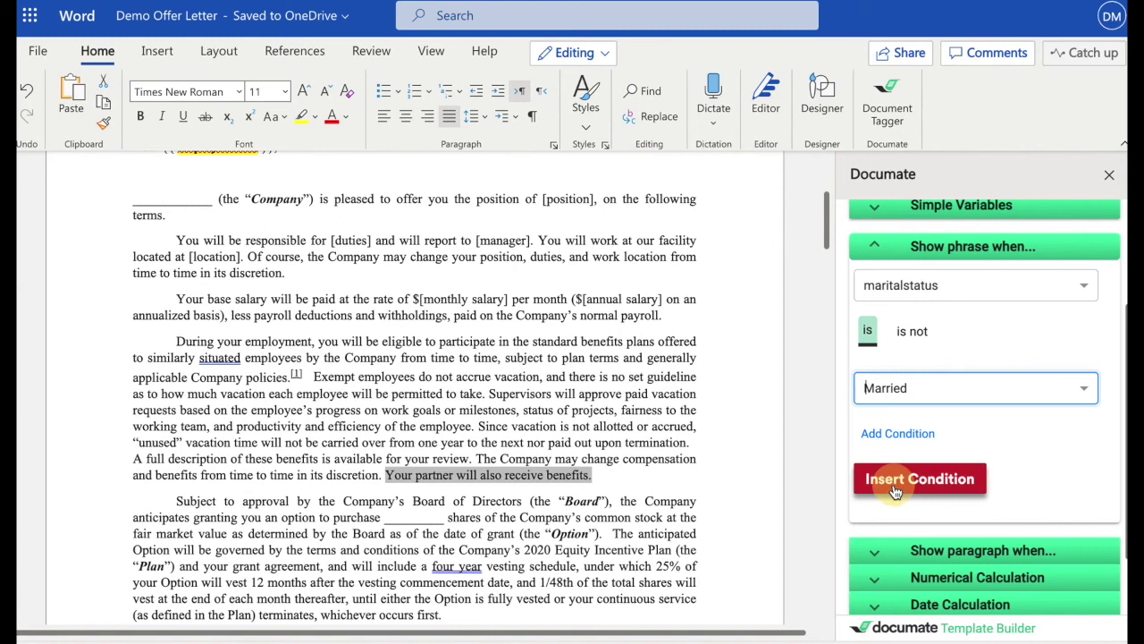
Try adding a second condition to the show-phrase rule and remove it.
click(890, 436)
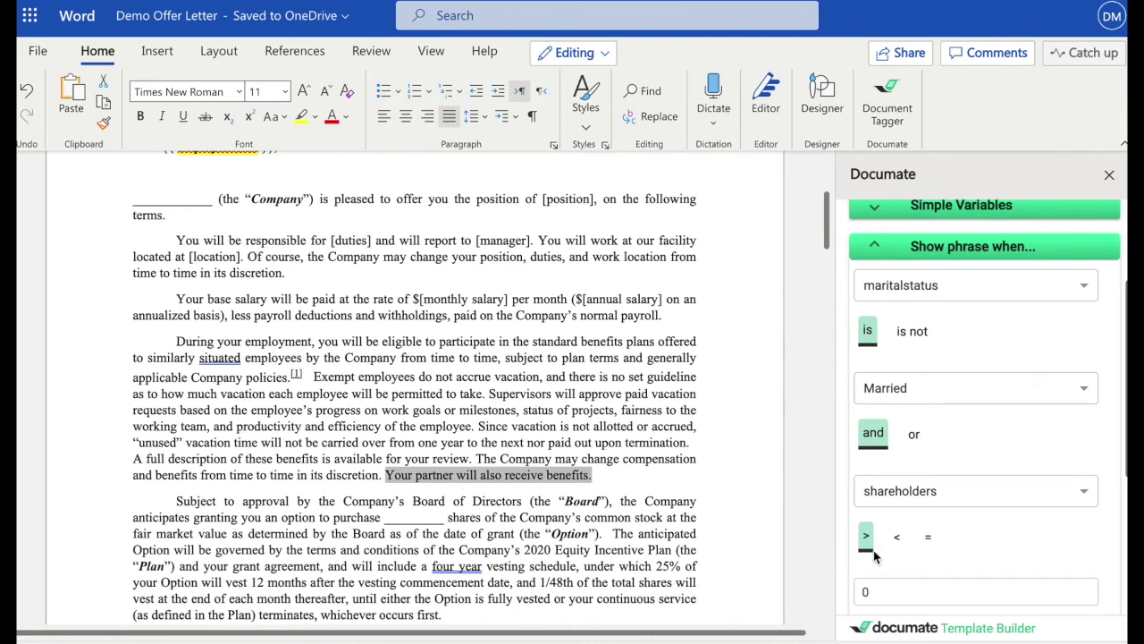
scroll(965, 481, down, 2)
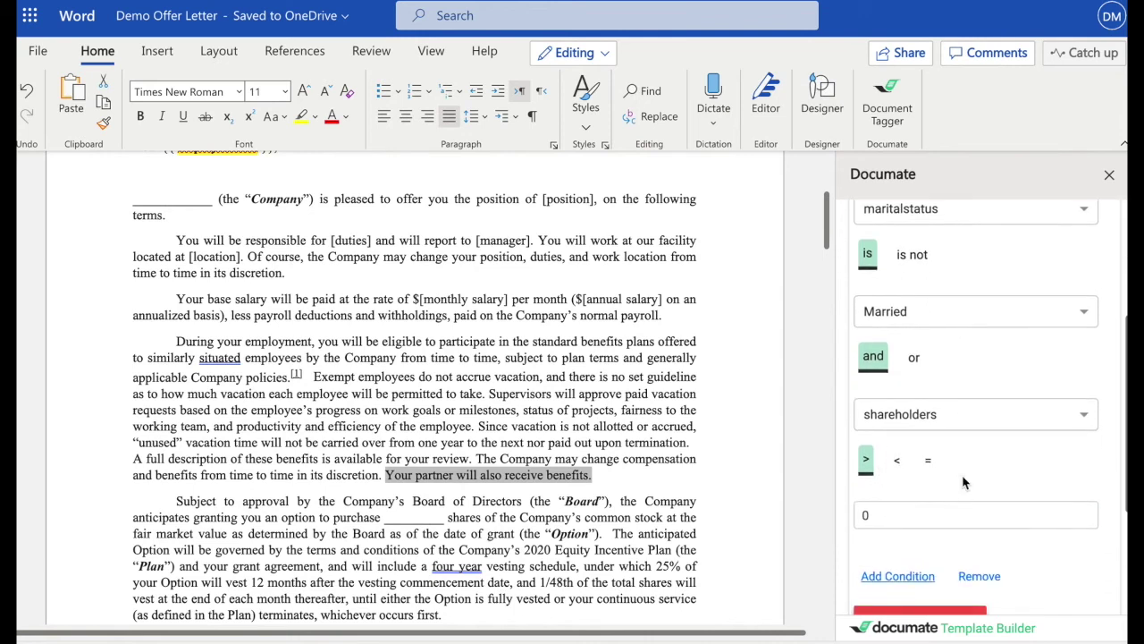
click(977, 572)
scroll(967, 380, up, 2)
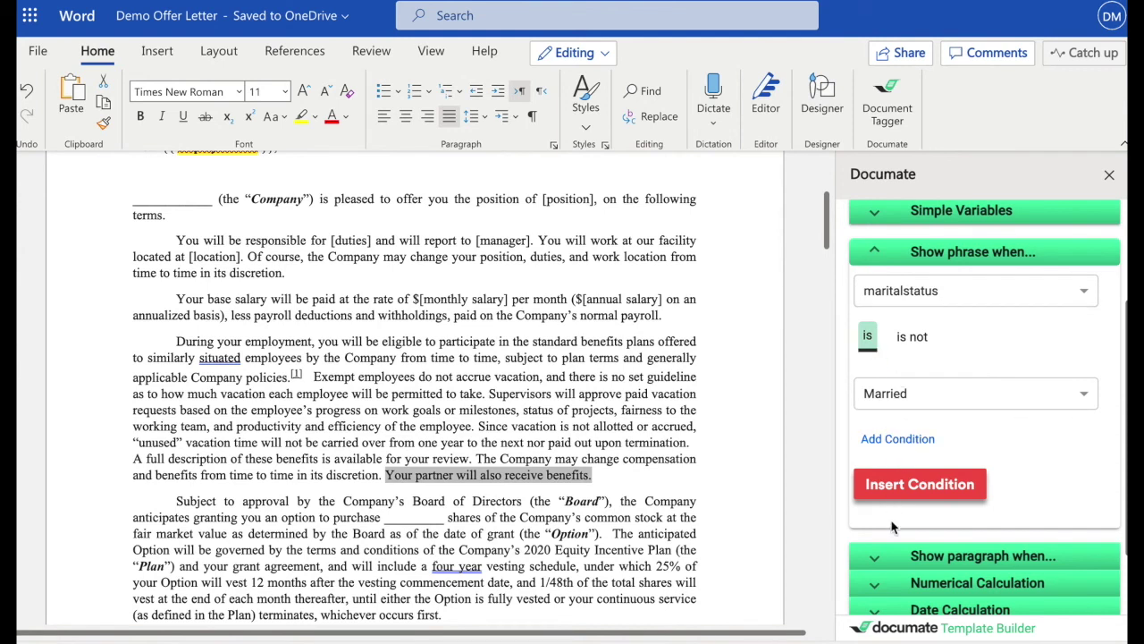
Wrap the sentence "Your partner will also receive benefits." in the maritalstatus is Married condition.
click(605, 474)
shift+click(387, 481)
click(938, 488)
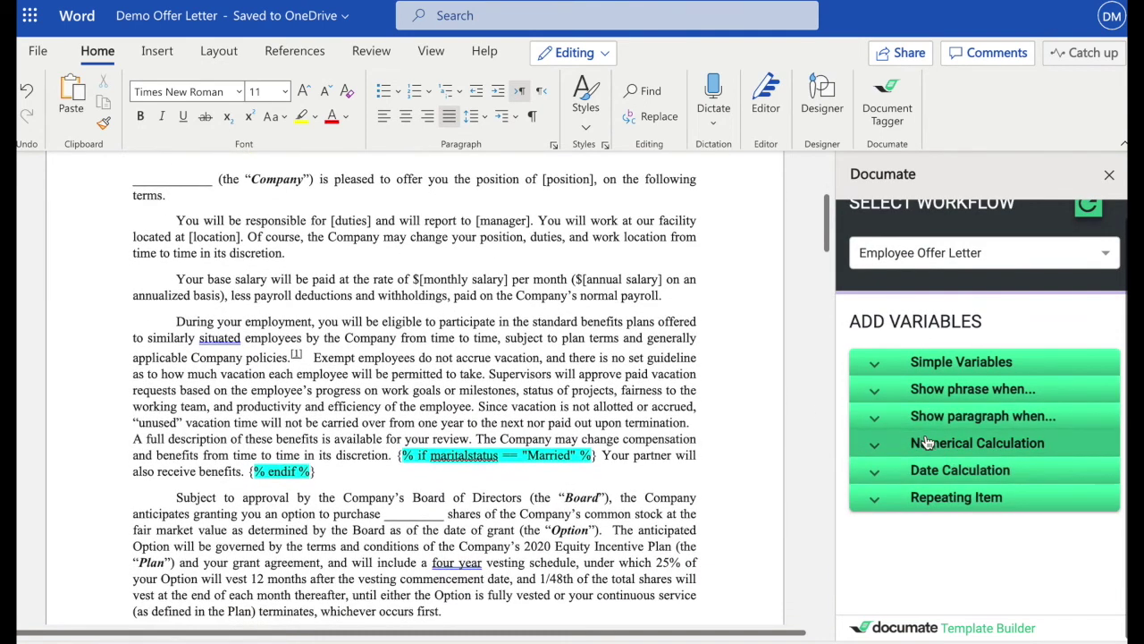
Examine the arithmetic operators and number format options available for a numerical calculation.
click(1048, 447)
scroll(1014, 484, down, 2)
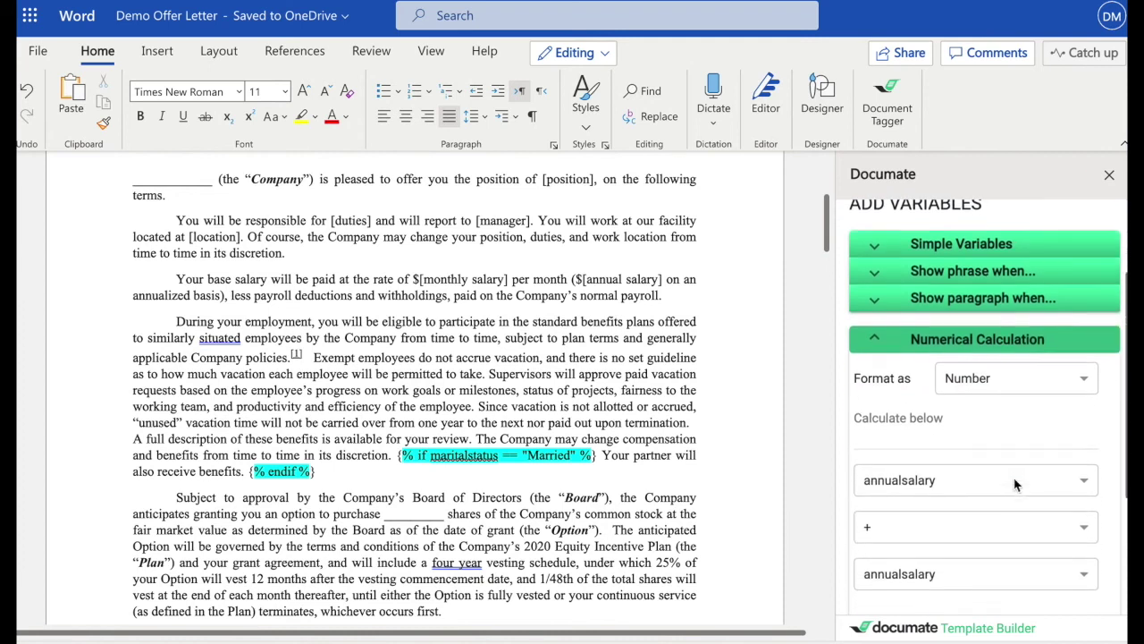
click(901, 516)
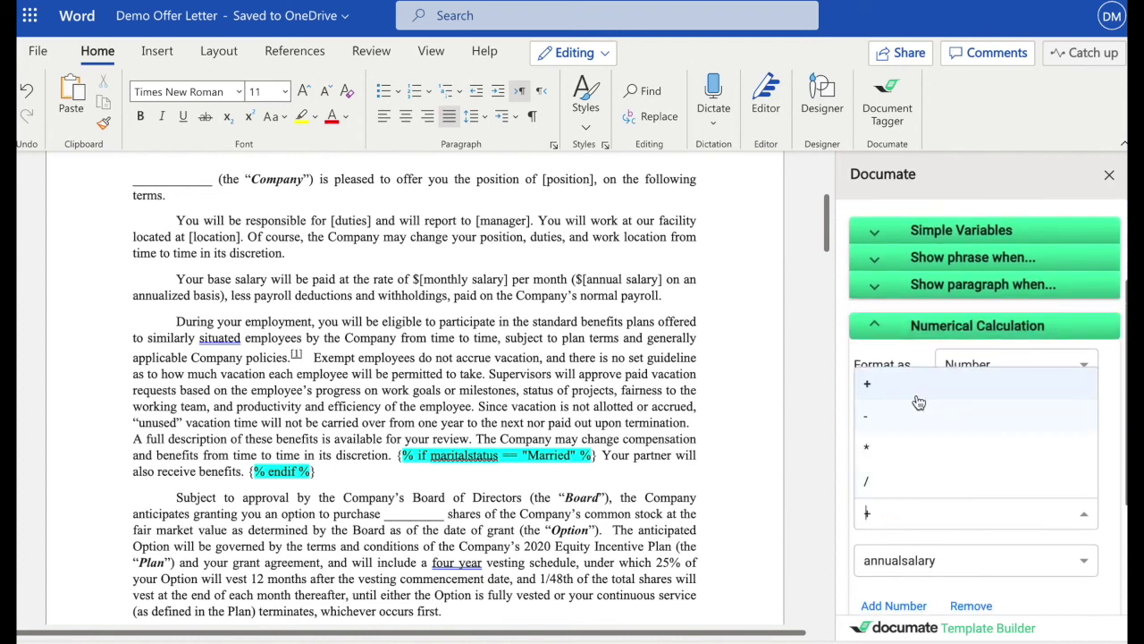
click(1106, 366)
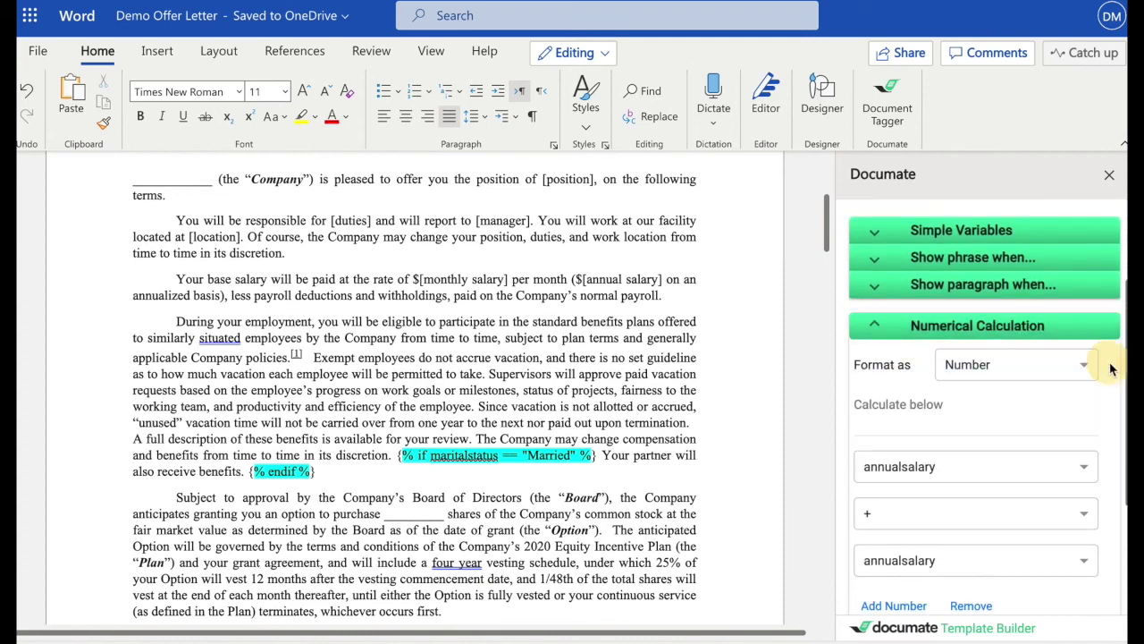
click(997, 375)
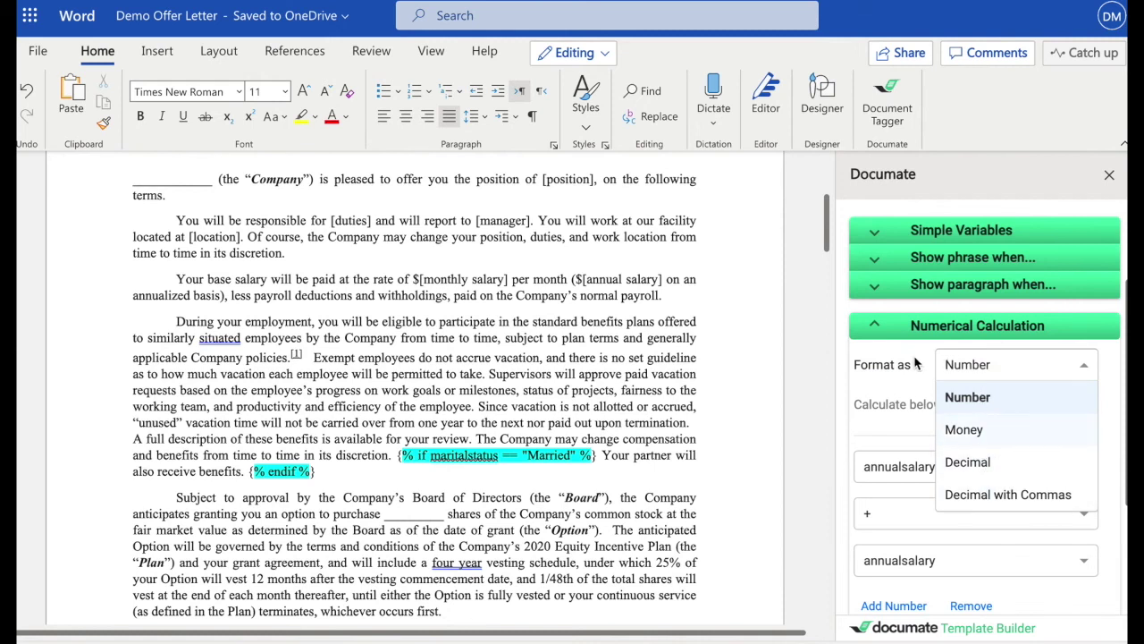
click(920, 391)
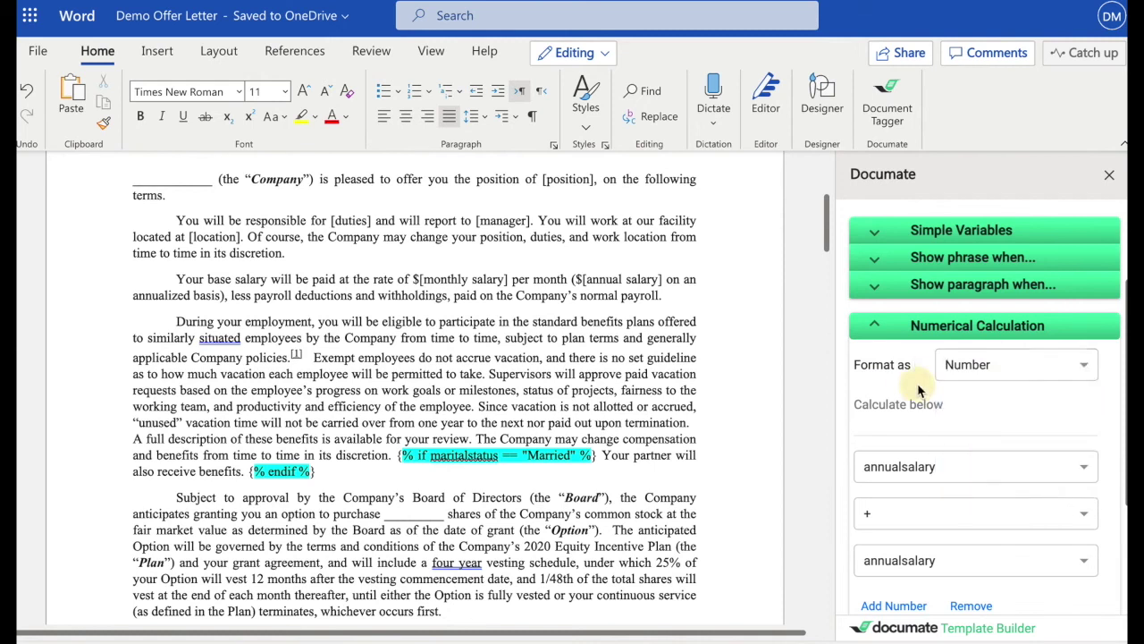
click(991, 333)
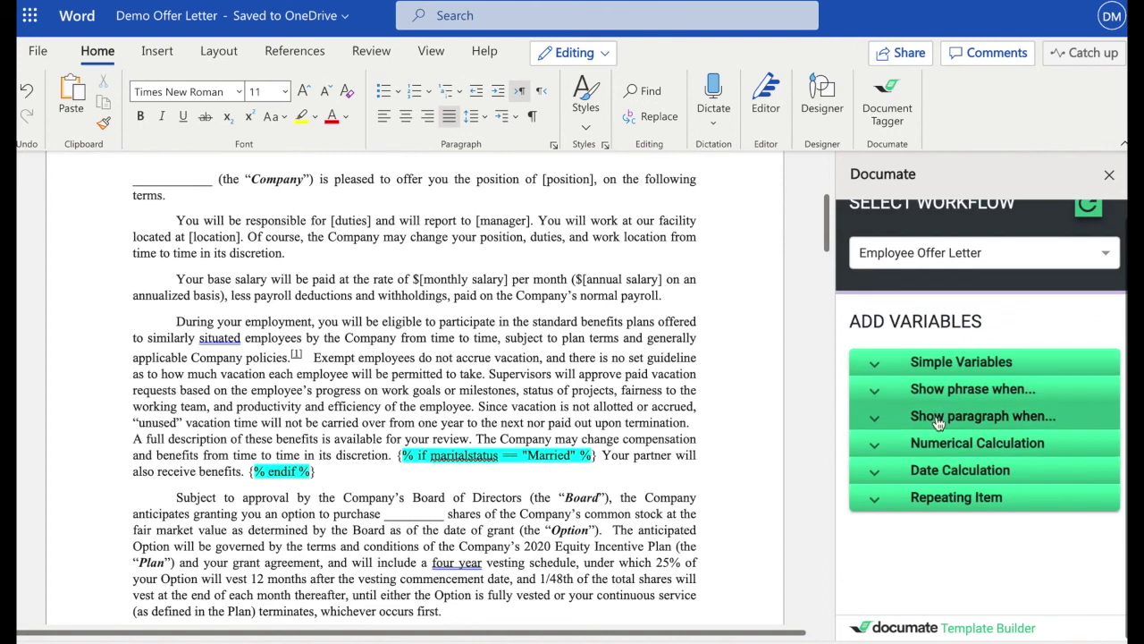
Examine the date calculation options, including the one to add or subtract time from a date.
click(988, 474)
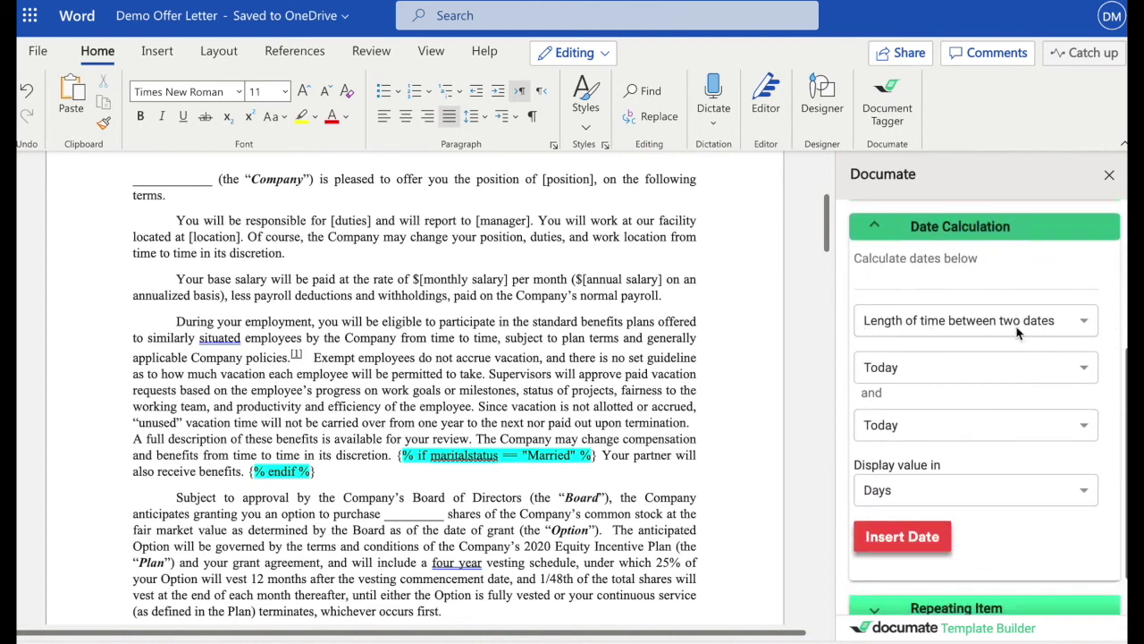
click(1048, 334)
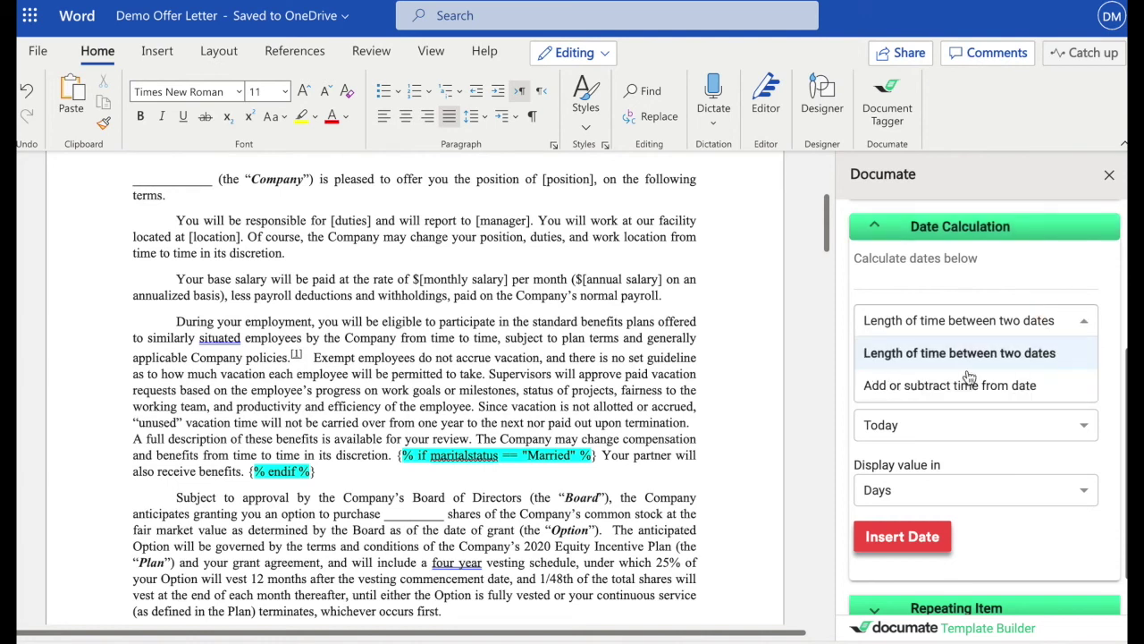
click(967, 385)
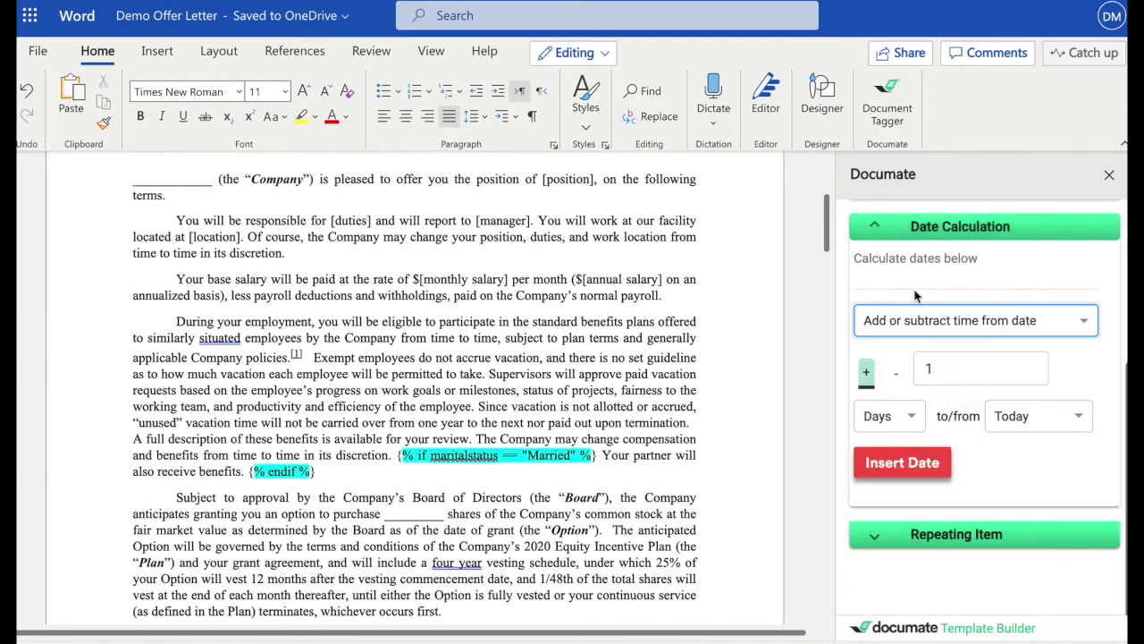
click(960, 226)
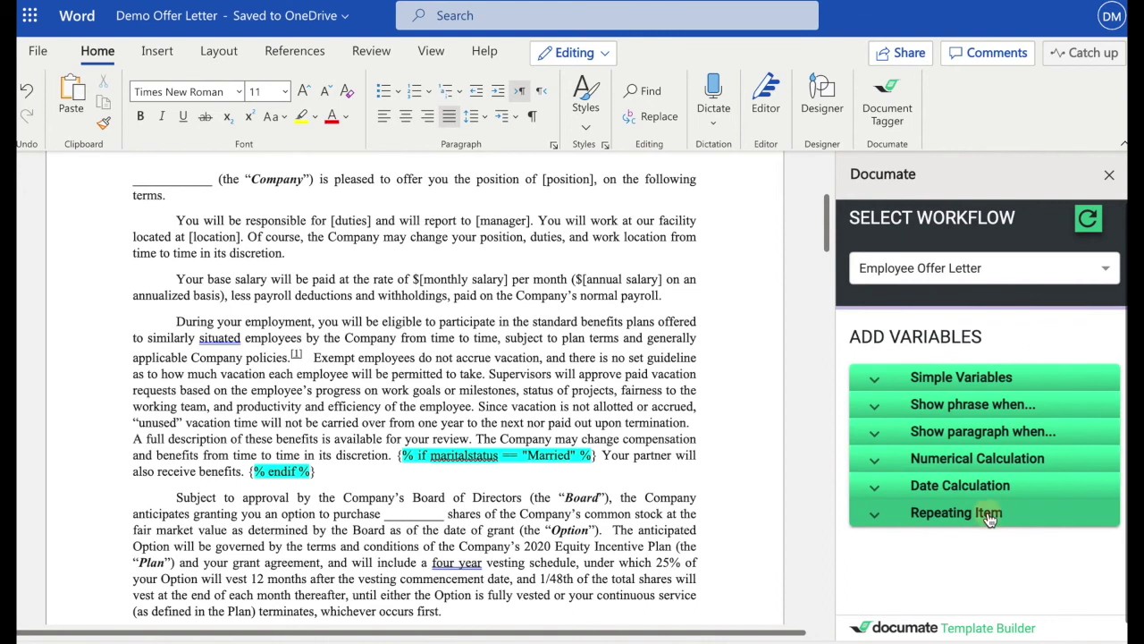
Set up a repeating item for the children field with the values Child name and Child date of birth.
click(976, 512)
scroll(979, 499, down, 3)
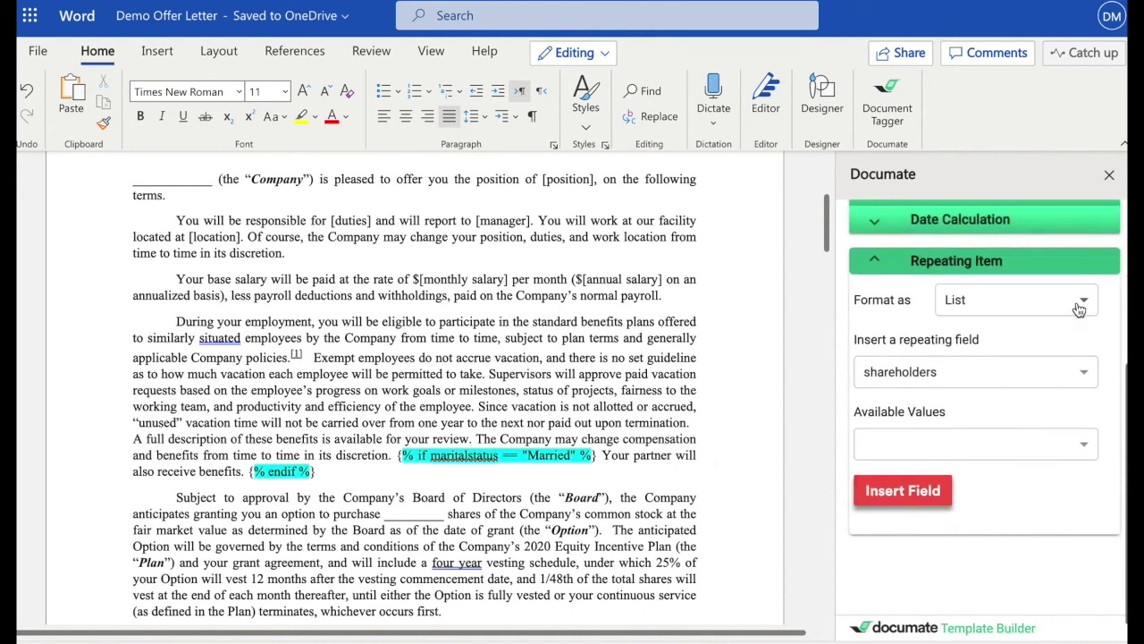
click(913, 380)
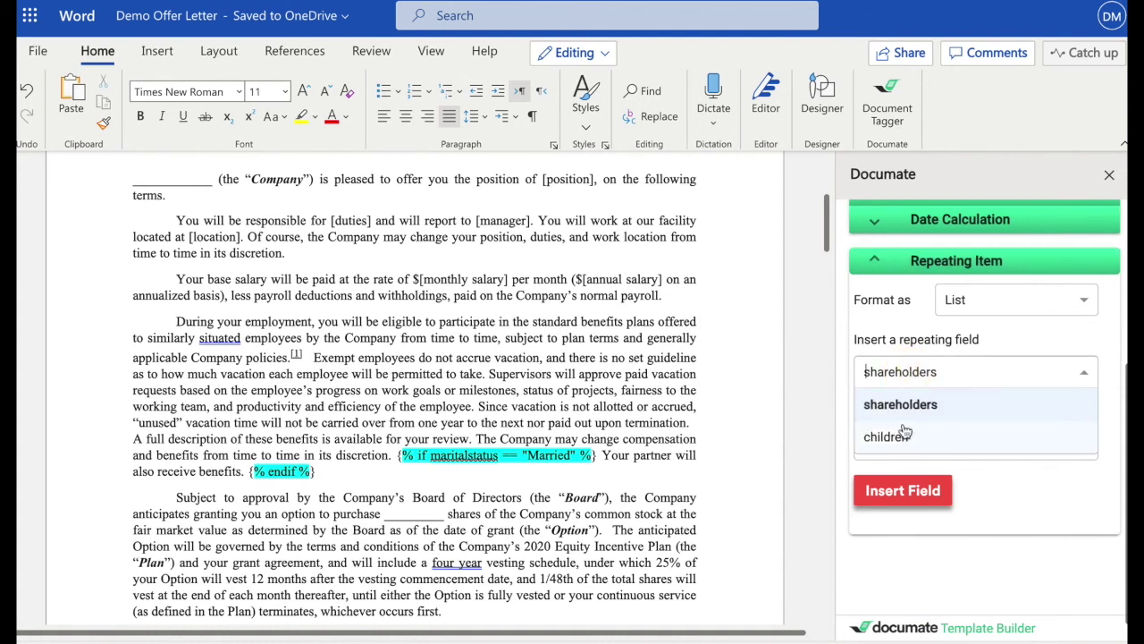
click(907, 438)
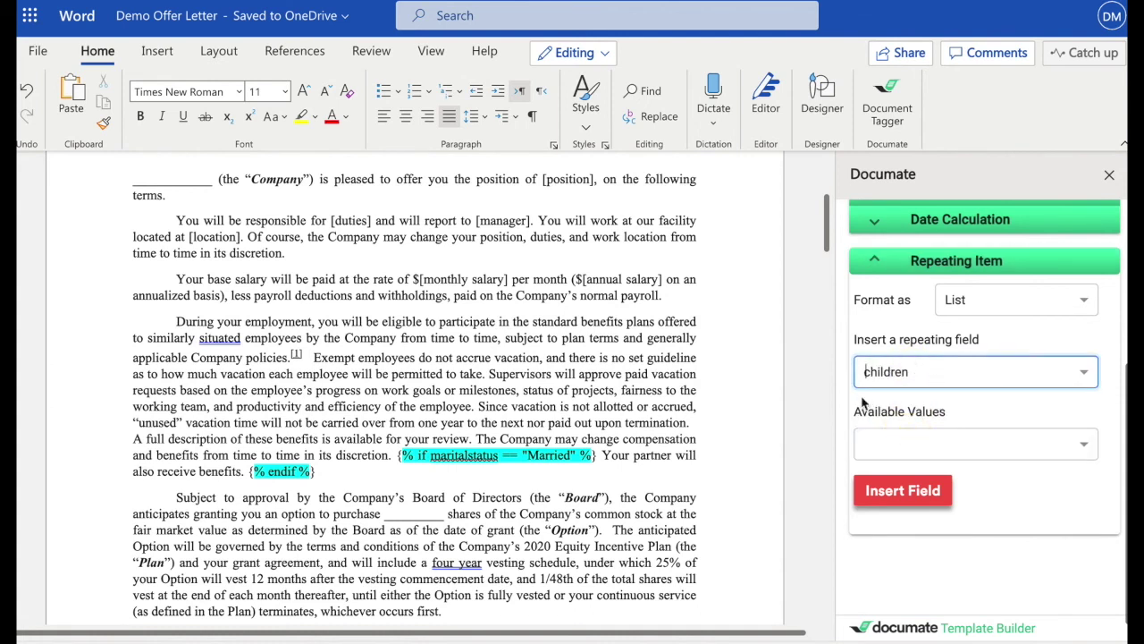
click(894, 455)
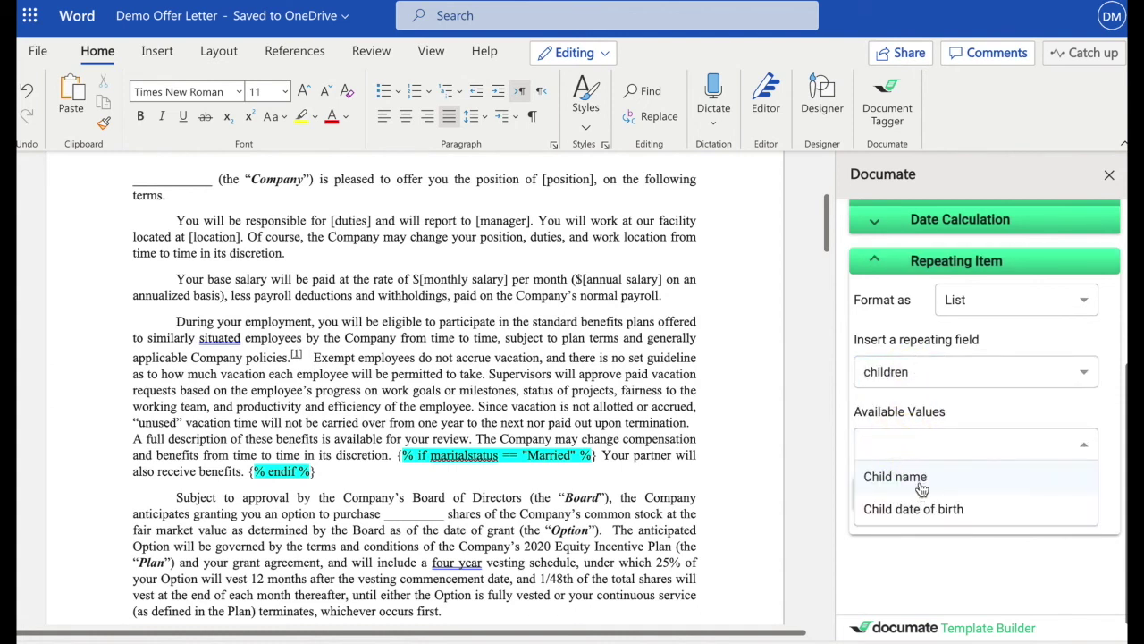
click(894, 475)
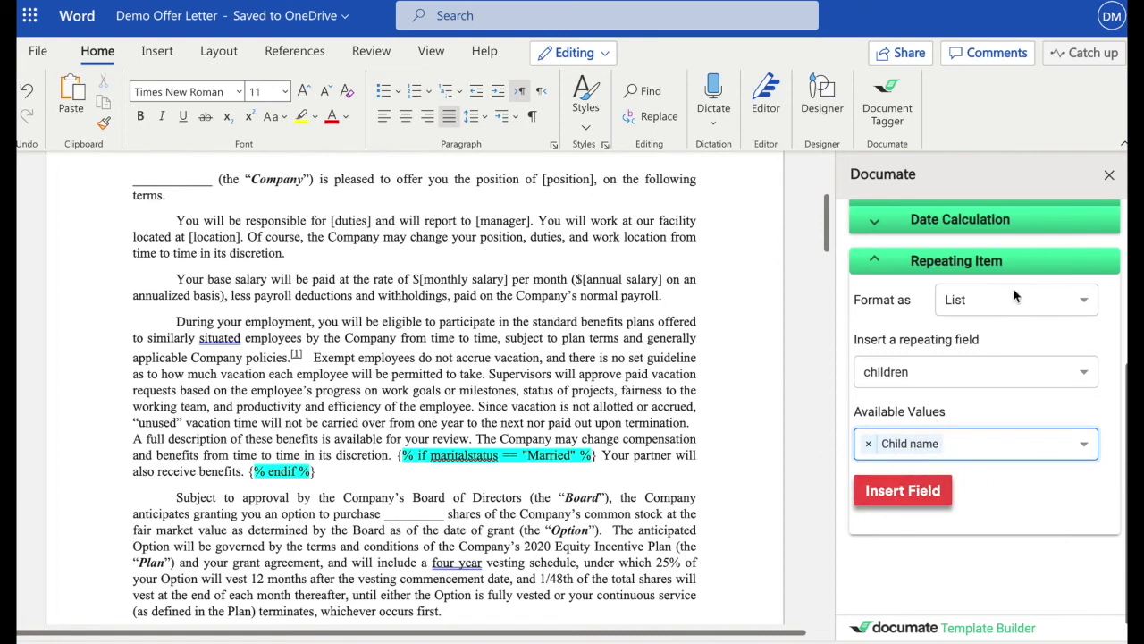
click(996, 447)
click(953, 508)
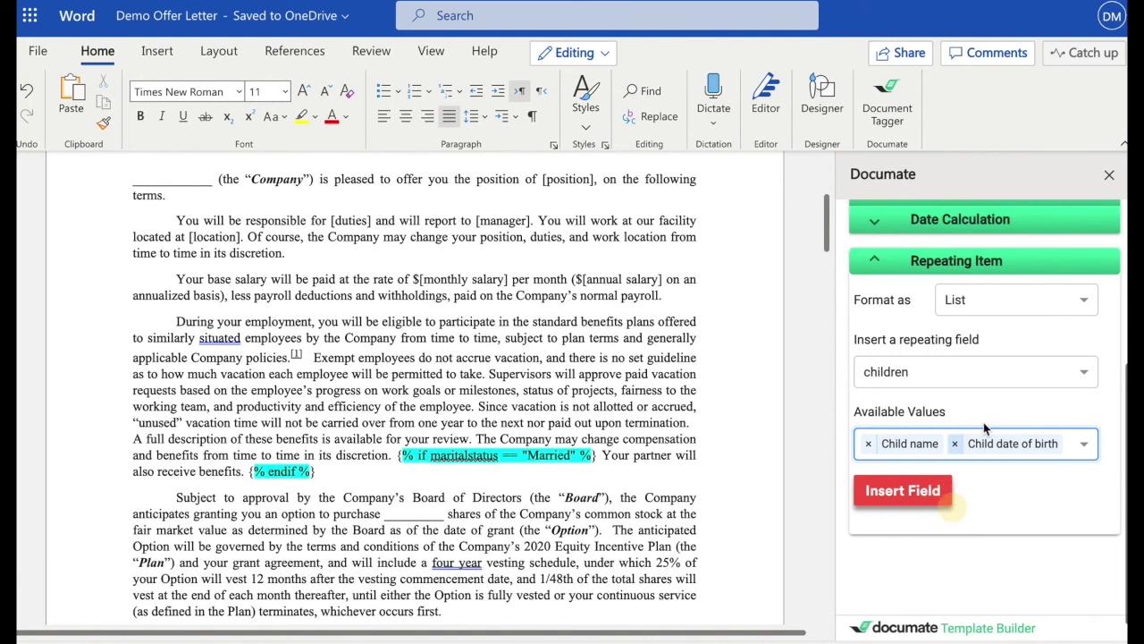
Look through the list format options available for the children repeating item.
scroll(872, 315, down, 1)
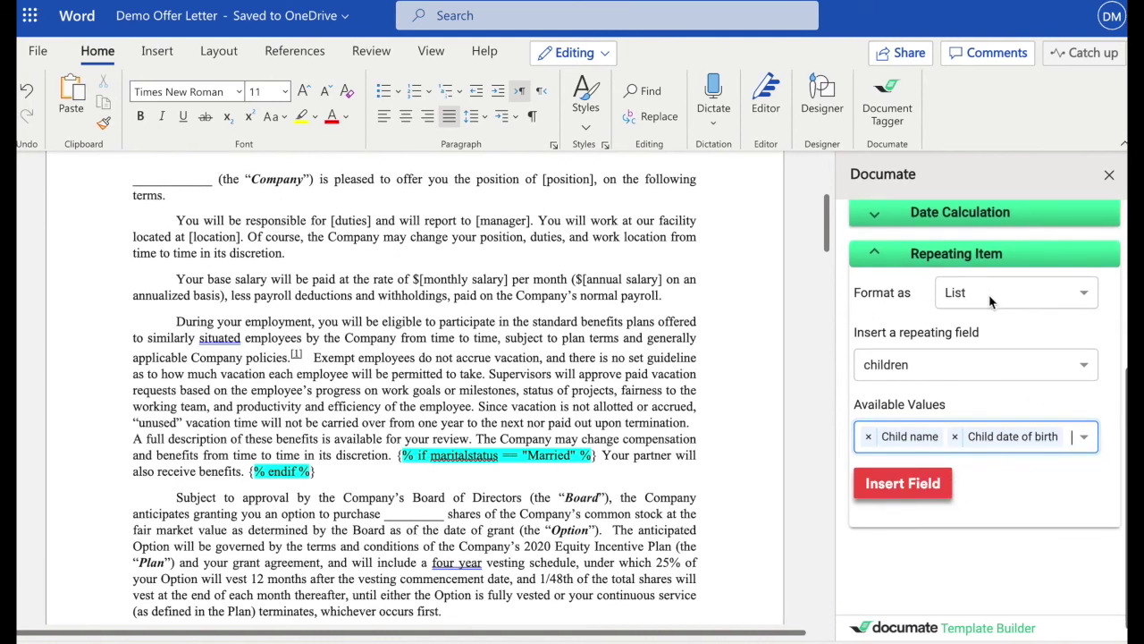
click(965, 301)
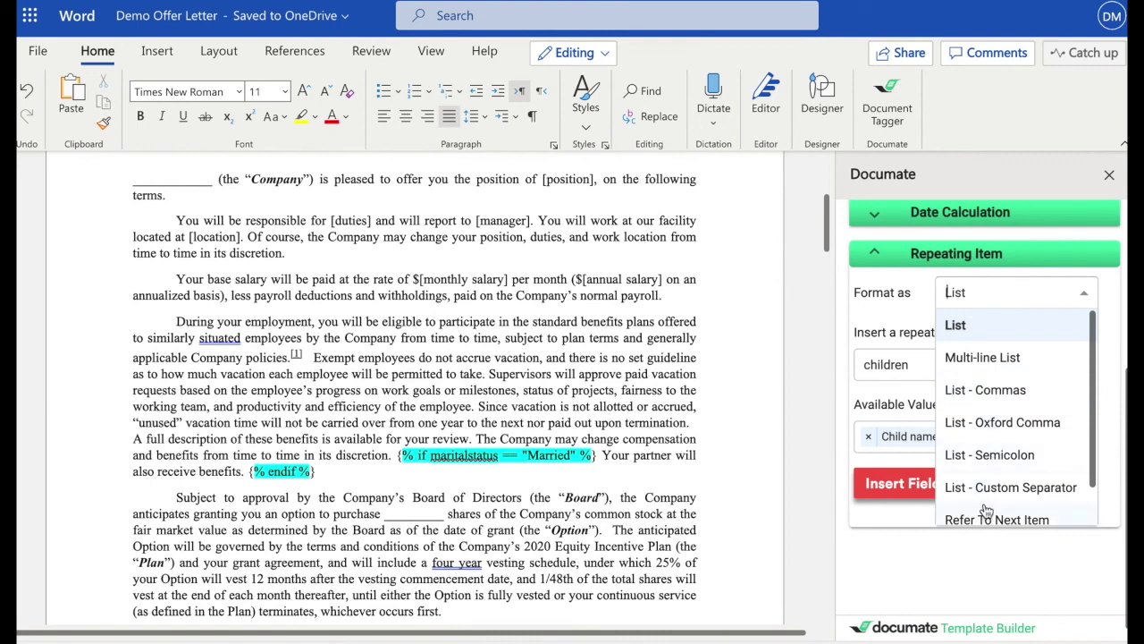
scroll(1039, 469, down, 1)
scroll(1039, 469, up, 1)
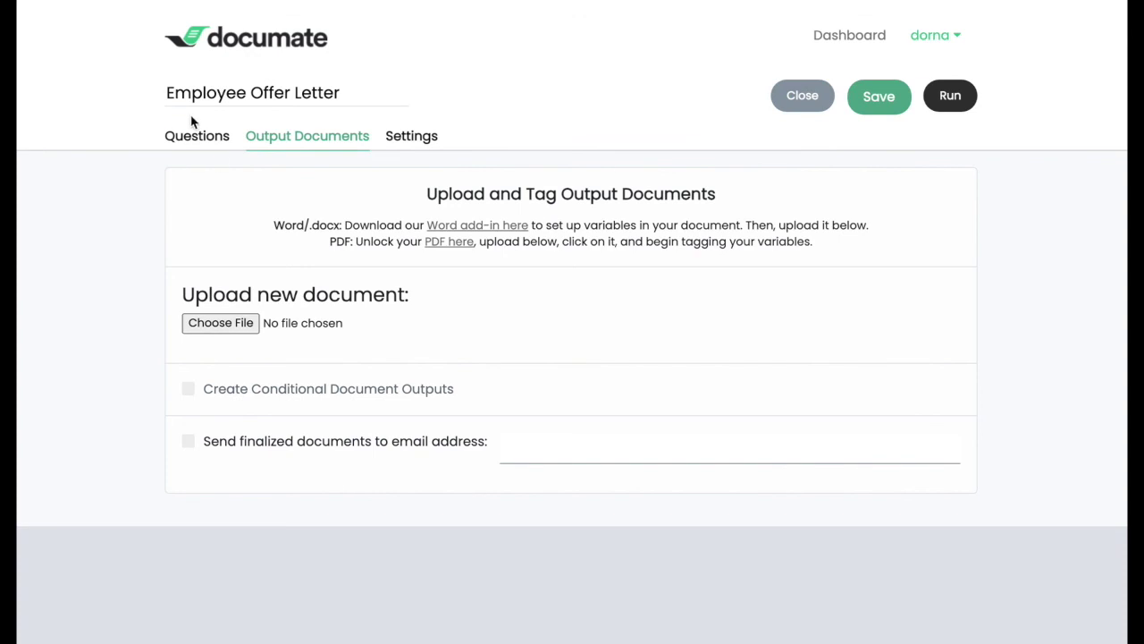
Switch to the Employee Offer Letter workflow in Documate and review its questions and output documents.
click(195, 134)
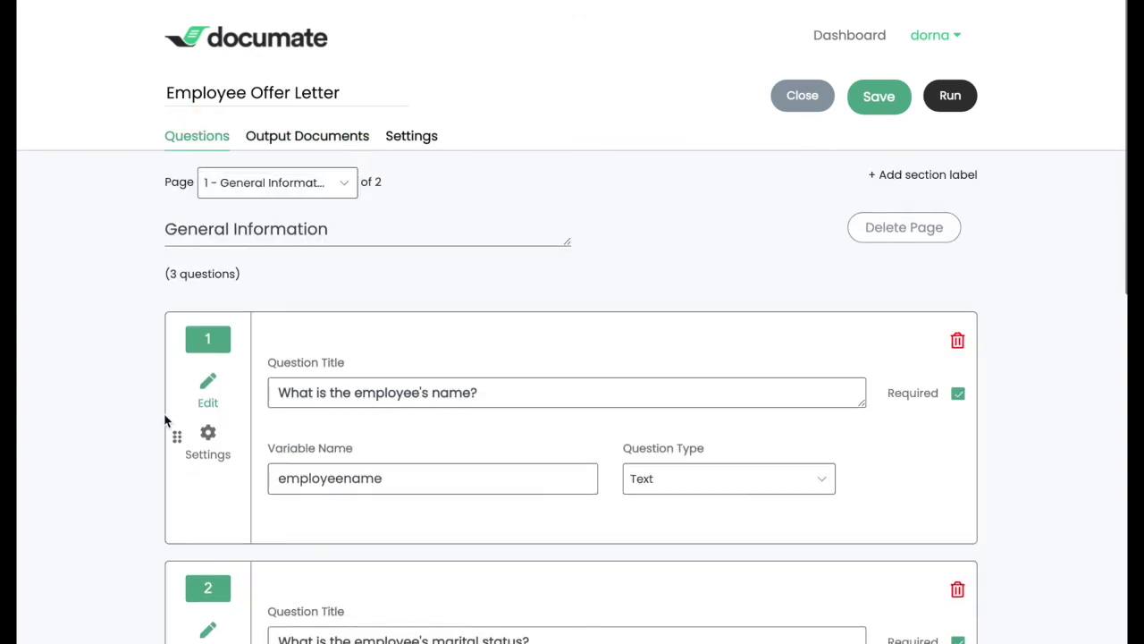
scroll(452, 325, down, 3)
click(343, 143)
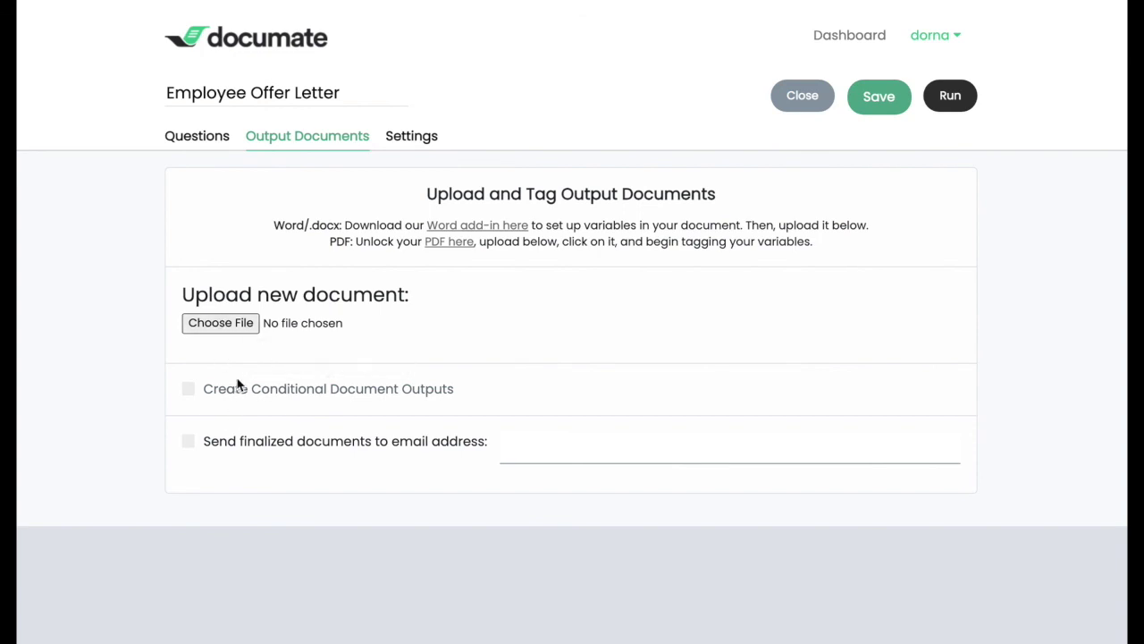
scroll(505, 383, down, 2)
scroll(510, 383, down, 1)
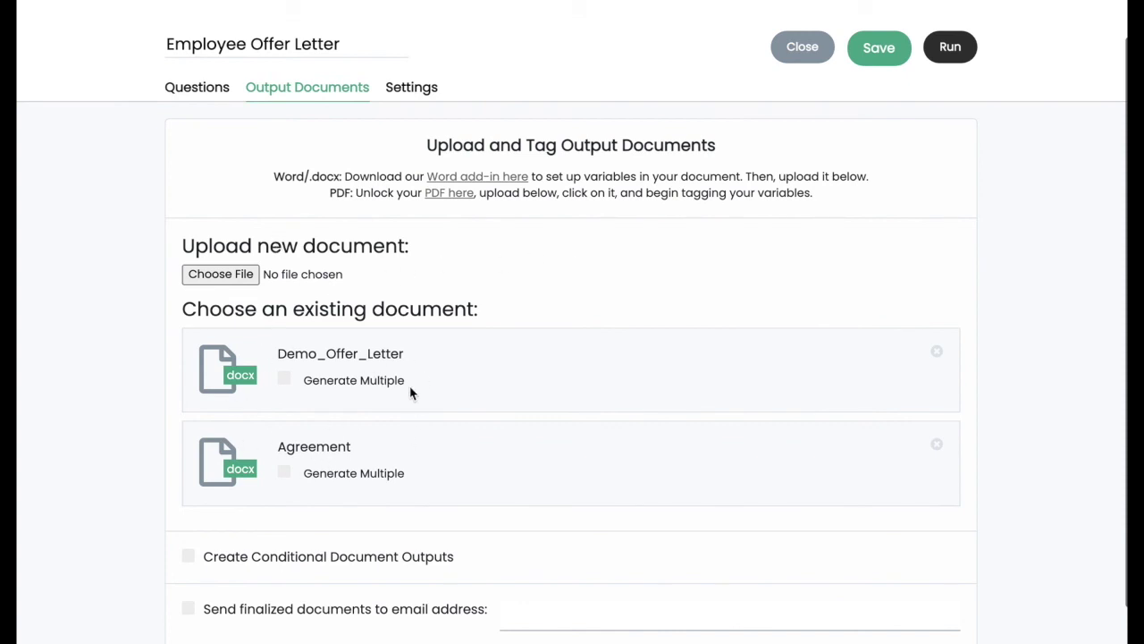
scroll(493, 363, down, 2)
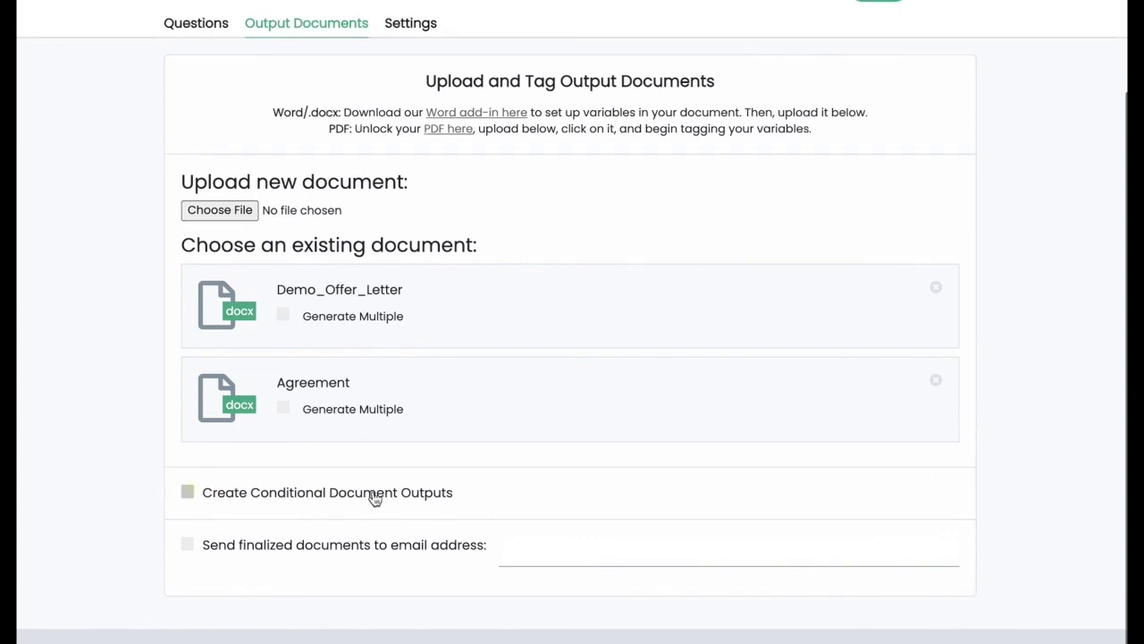
Try enabling conditional document outputs, look at the rule fields, and disable the option again.
click(187, 491)
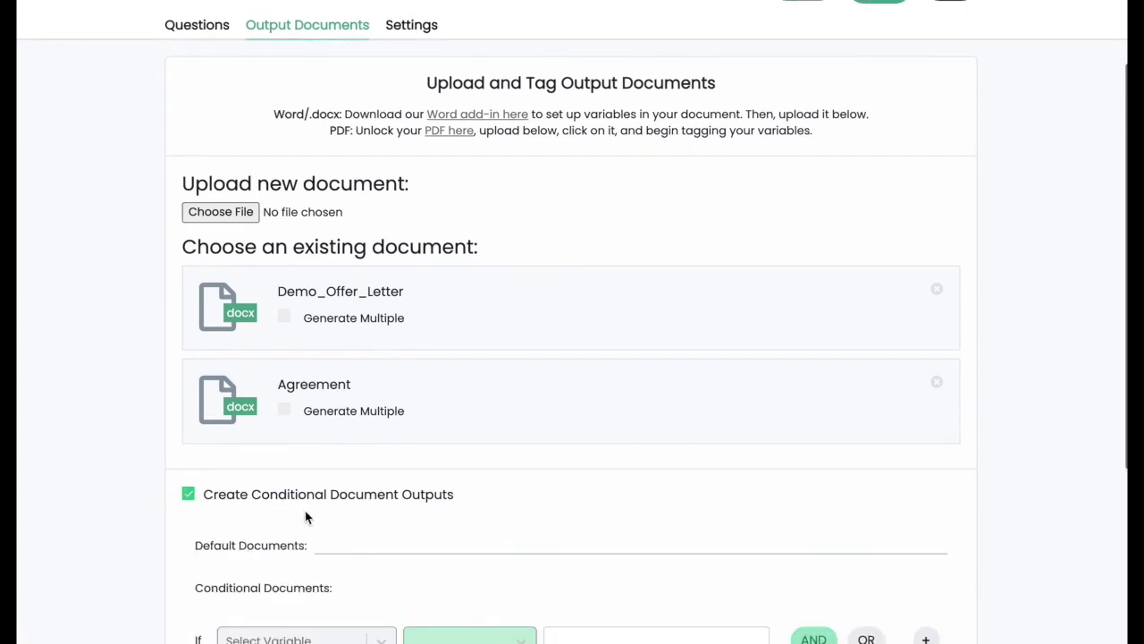
scroll(307, 516, down, 3)
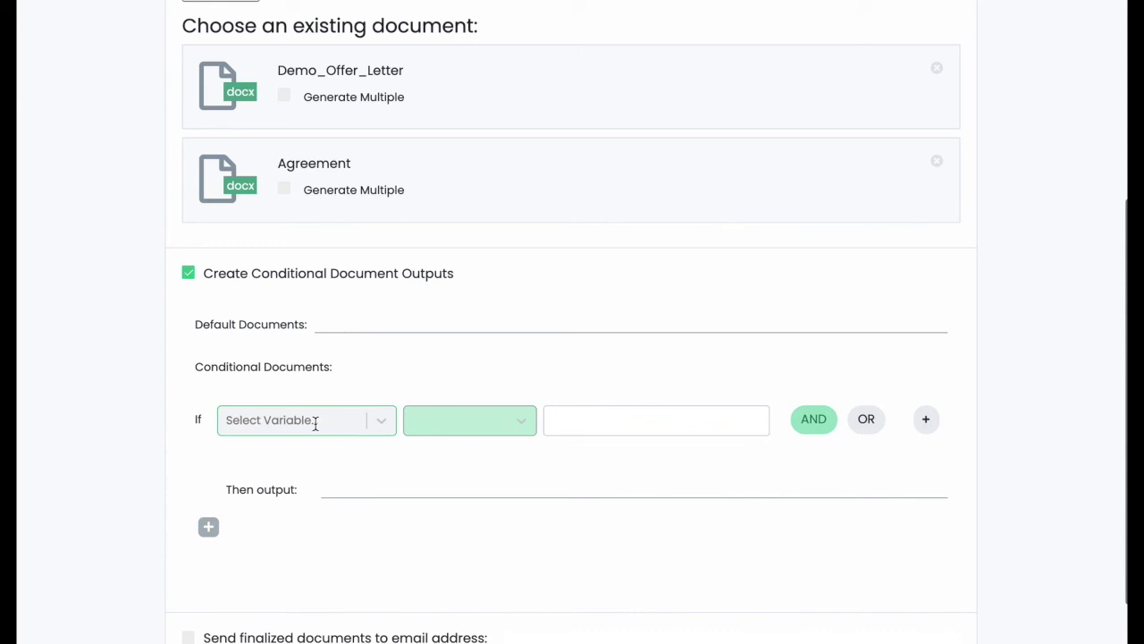
click(371, 491)
click(195, 280)
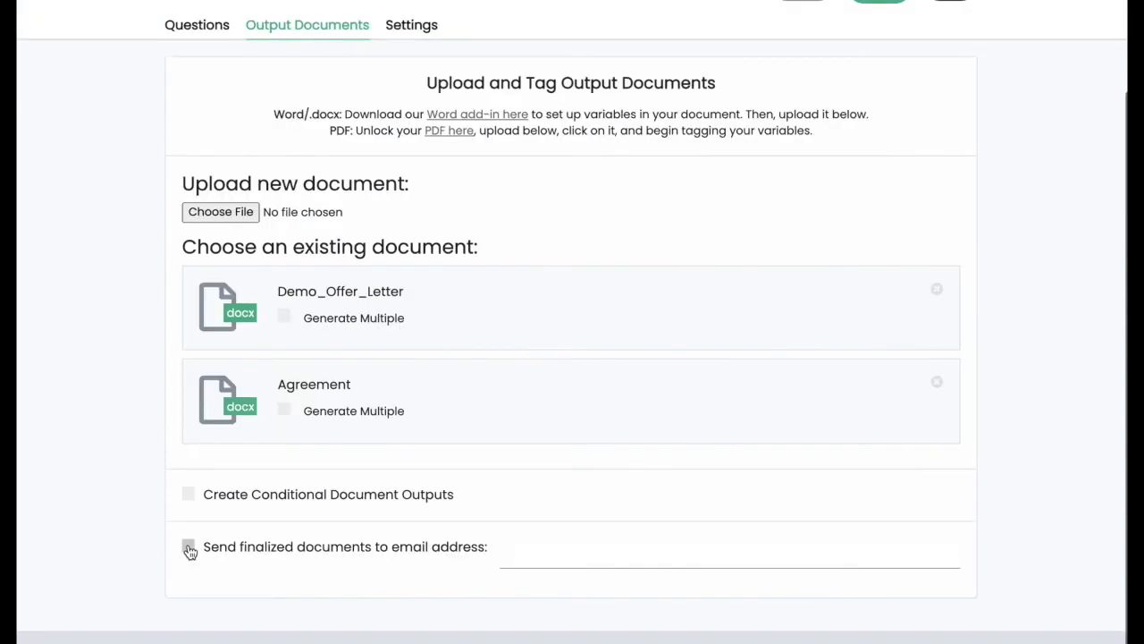
Try enabling the sending of finalized documents to an email address, look at its options, and disable it again.
click(188, 546)
scroll(348, 518, down, 1)
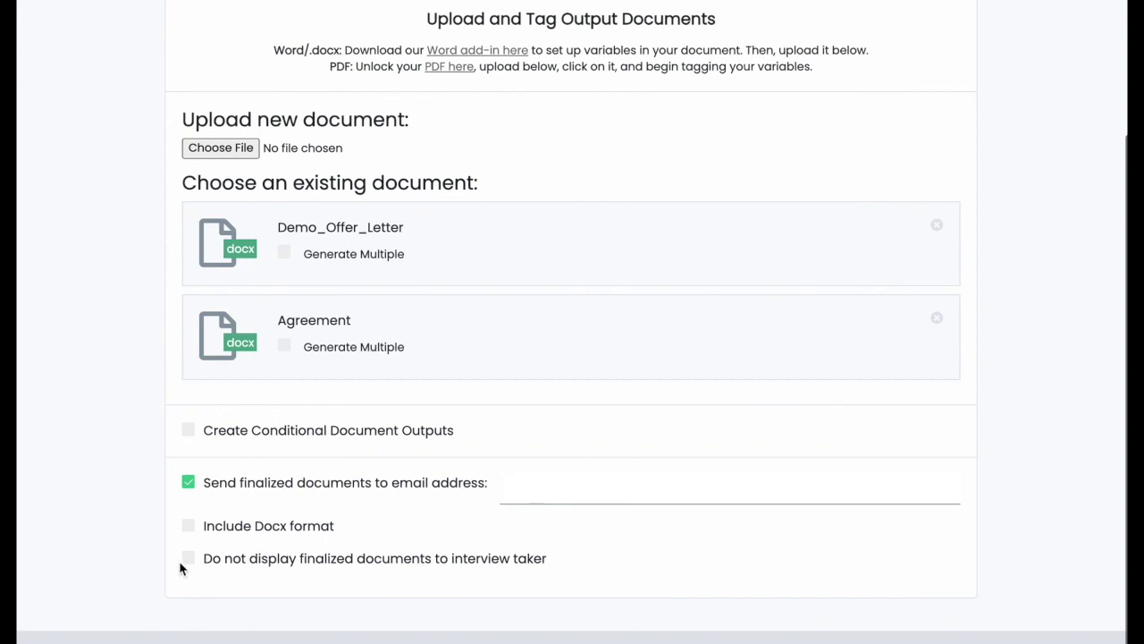
click(188, 482)
scroll(378, 455, up, 3)
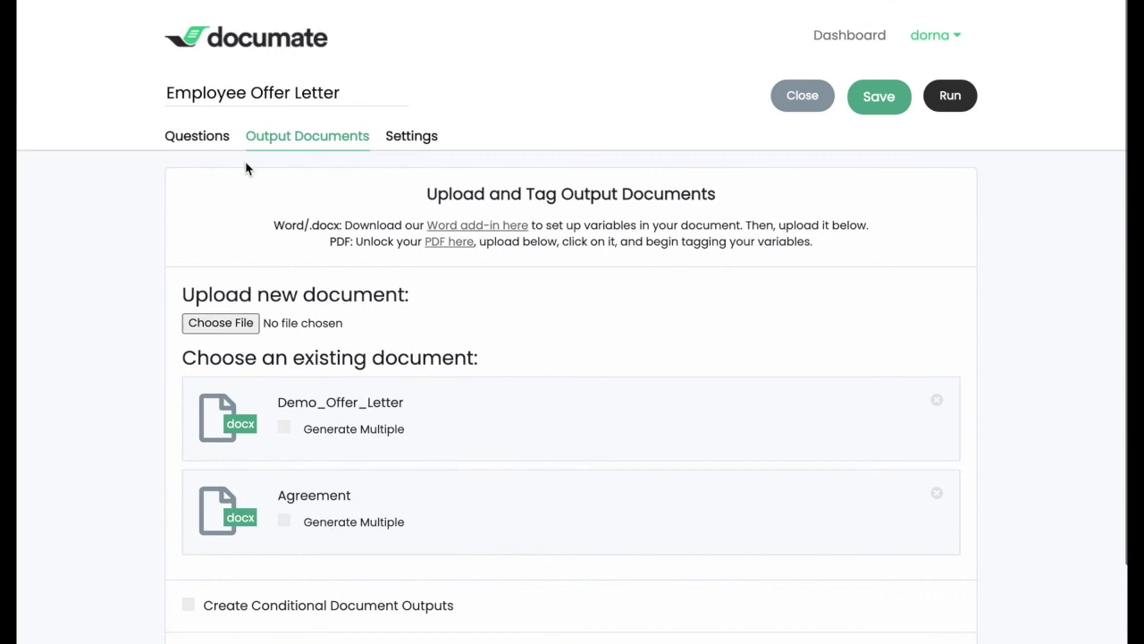